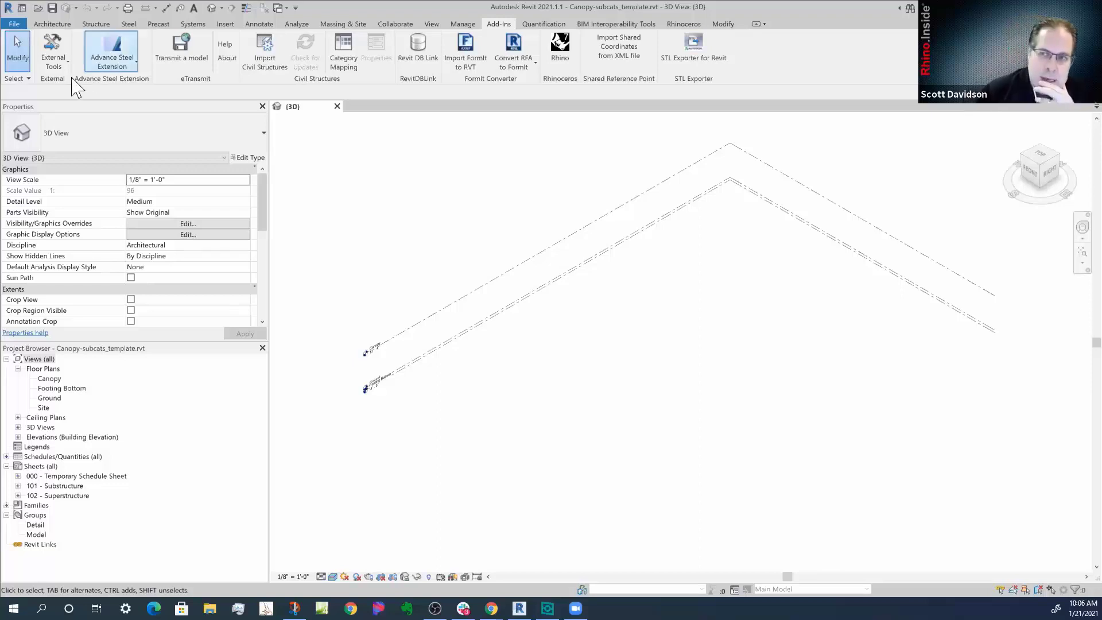
# - Start Rhino inside Revit with the colonnade-final-subcategory.3dm model and launch Grasshopper
pyautogui.click(52, 23)
pyautogui.click(498, 26)
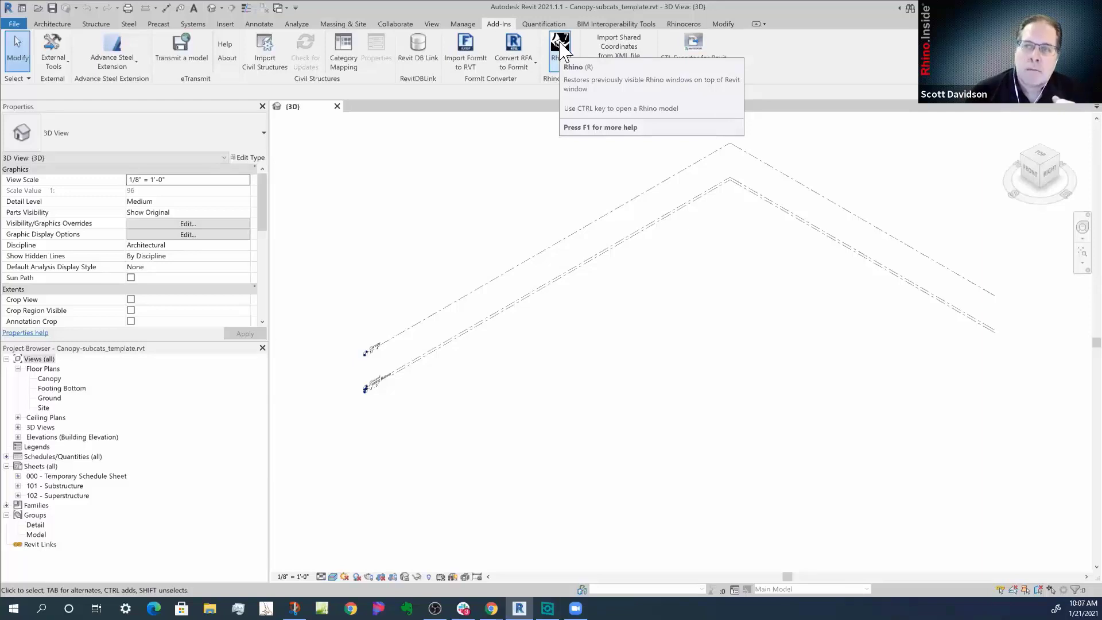
pyautogui.click(681, 25)
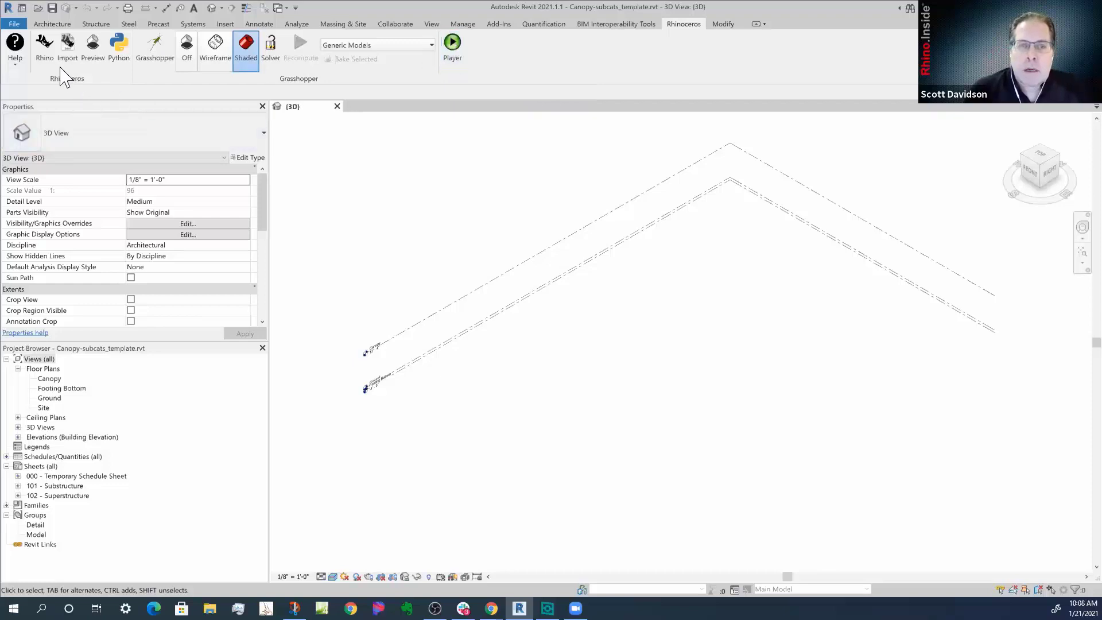
pyautogui.click(48, 44)
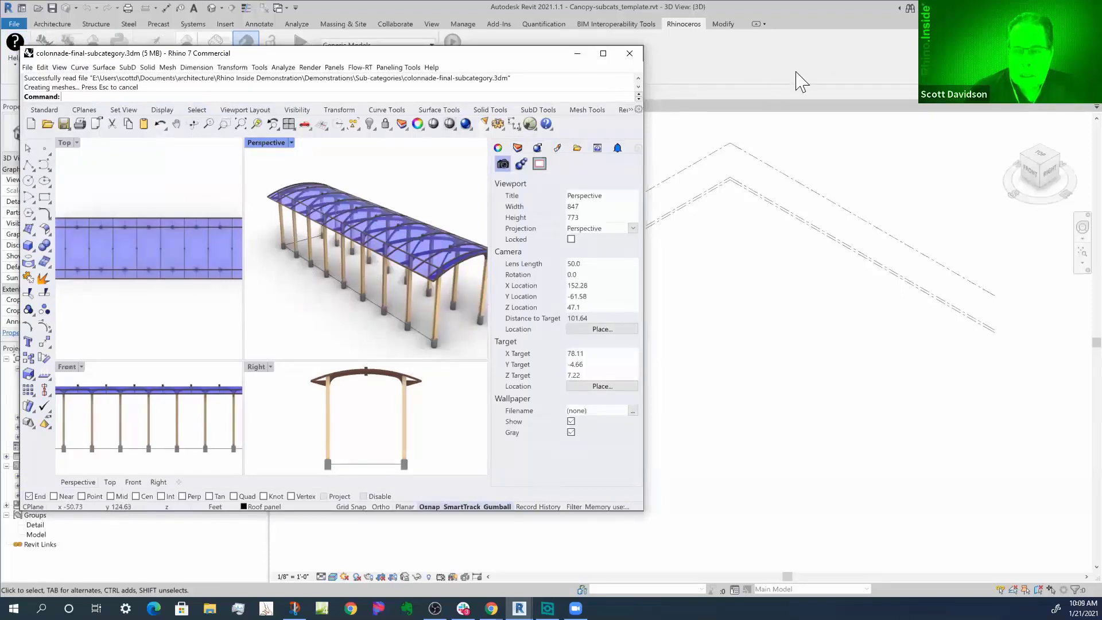
pyautogui.click(530, 125)
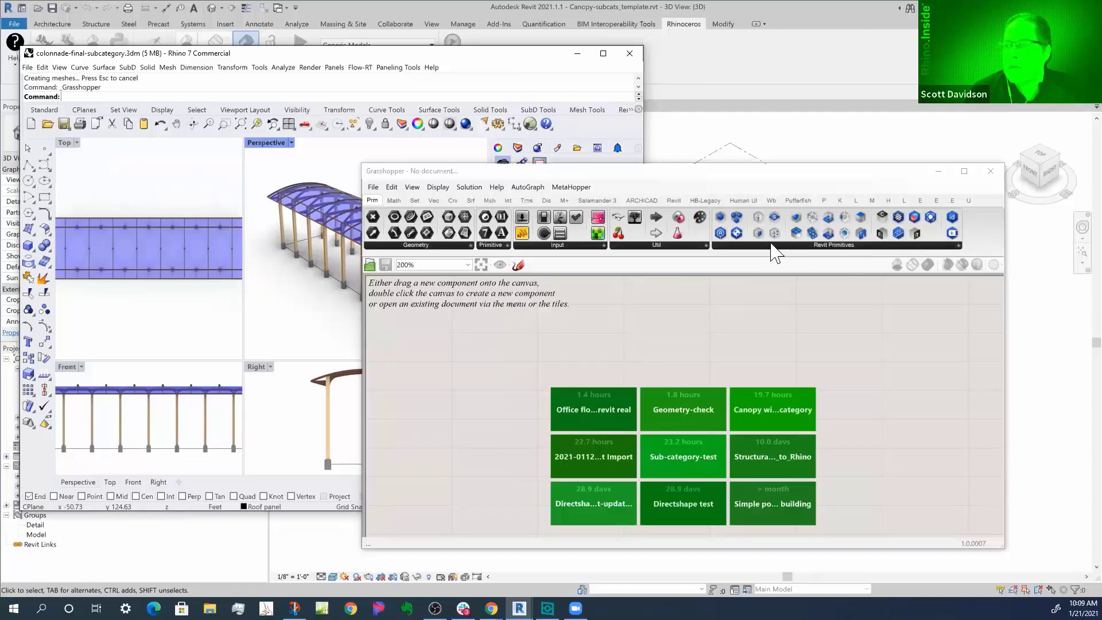
# - Review the Revit primitives and the Revit component groups in Grasshopper, including Build, Category, DirectShape, Family, Element, Material, Parameter and Wall
pyautogui.click(810, 246)
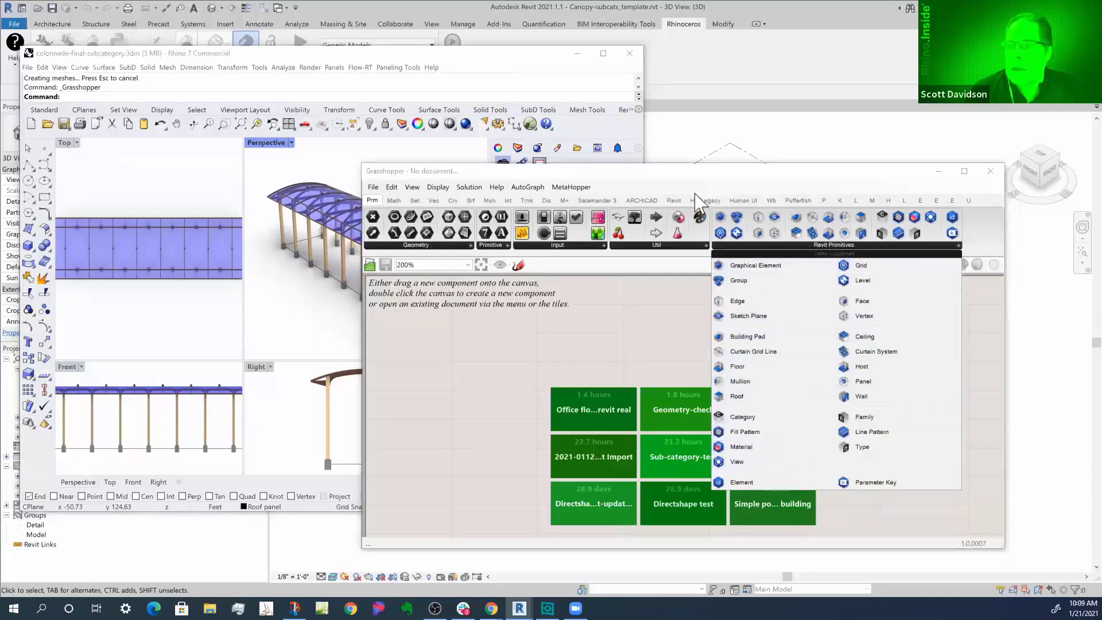
pyautogui.click(672, 201)
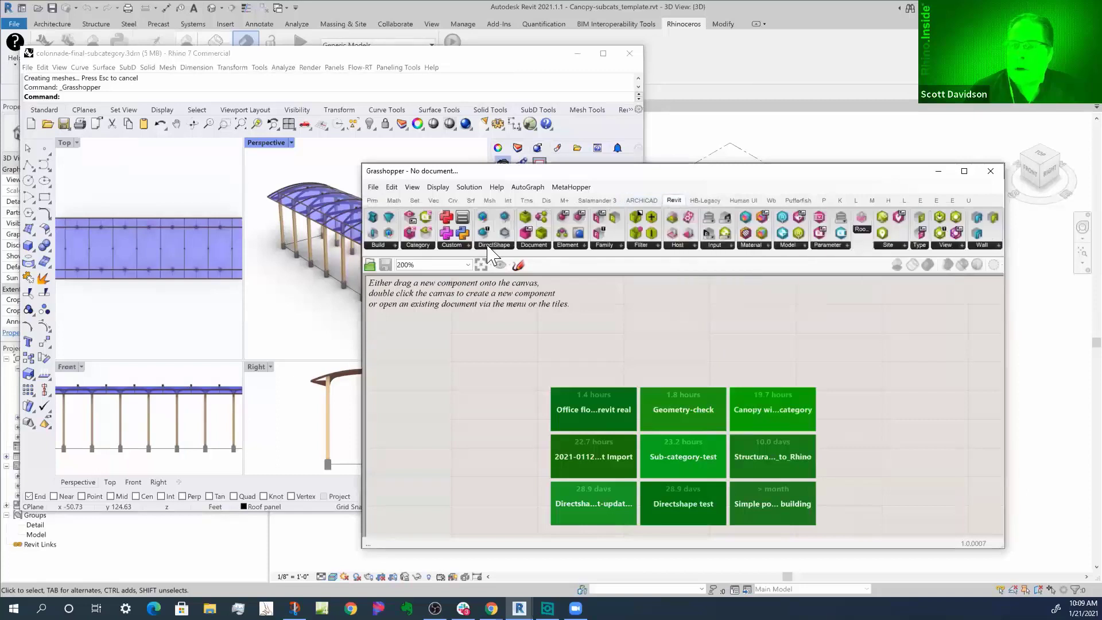
pyautogui.click(382, 250)
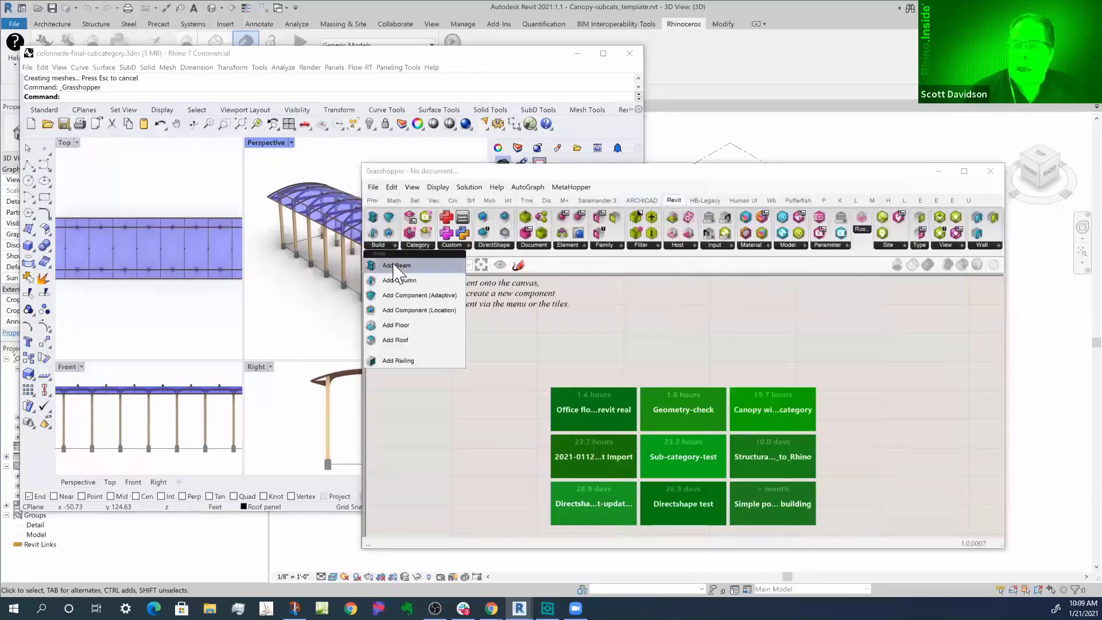
pyautogui.click(418, 246)
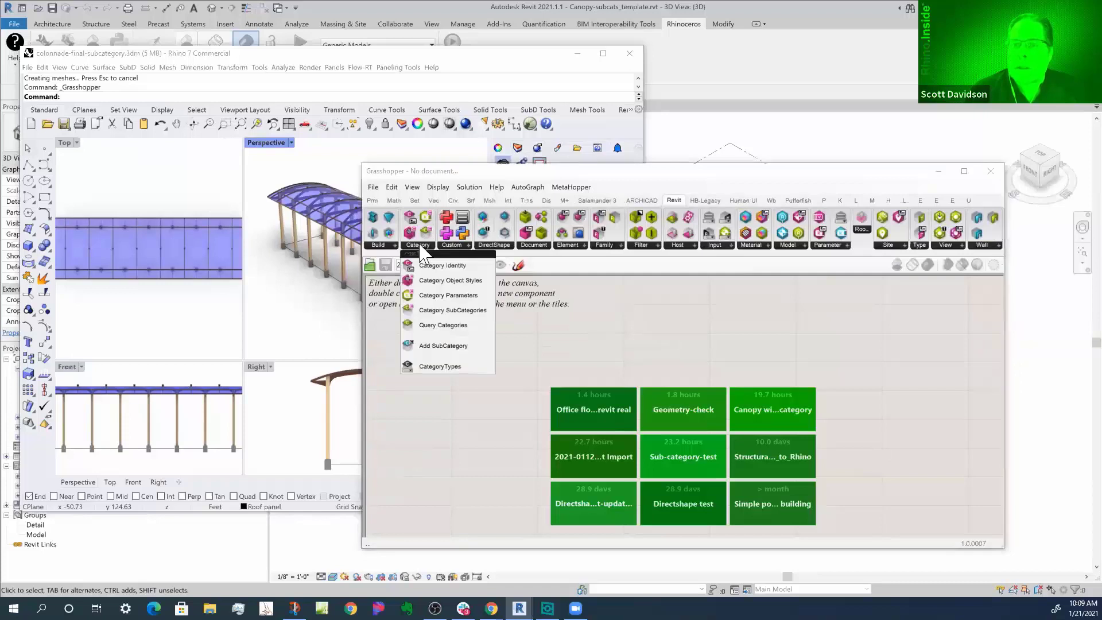
pyautogui.click(488, 247)
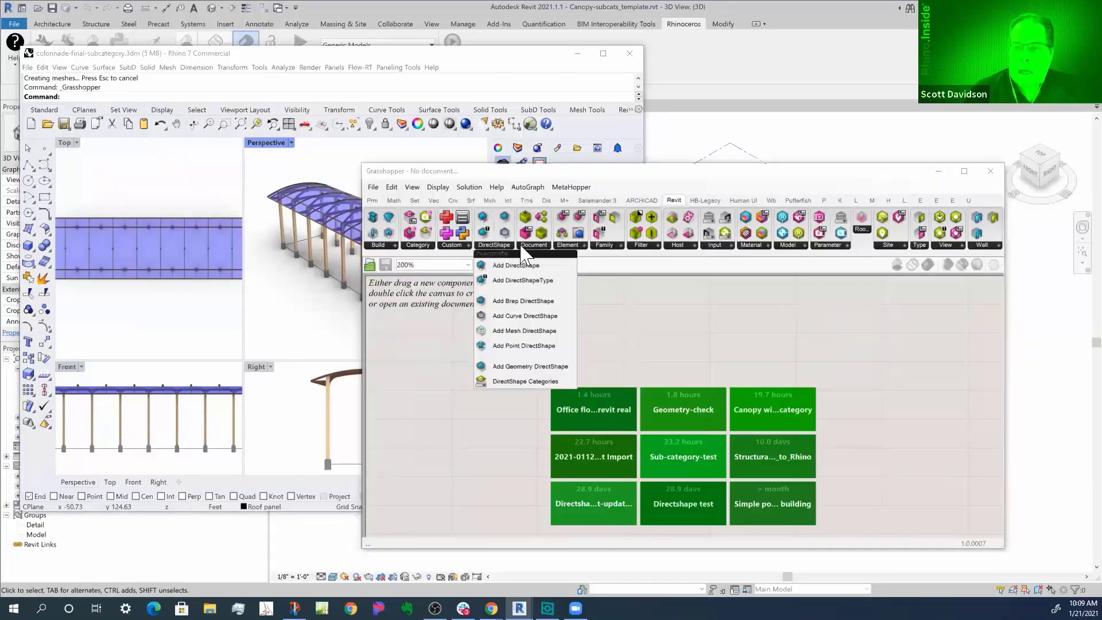
pyautogui.click(604, 247)
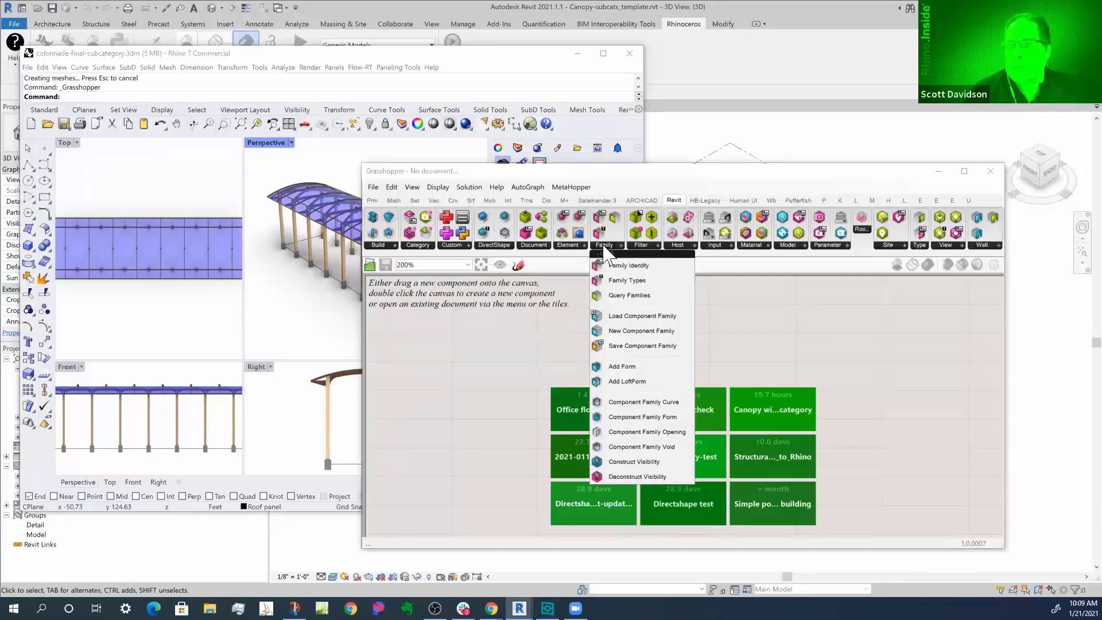
pyautogui.click(569, 247)
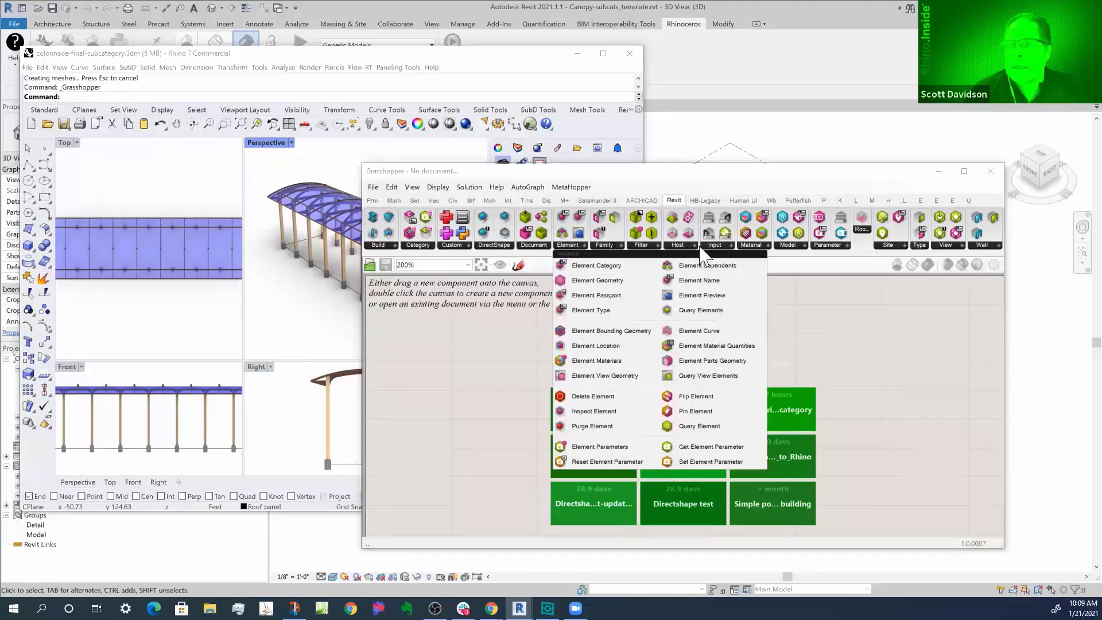
pyautogui.click(753, 247)
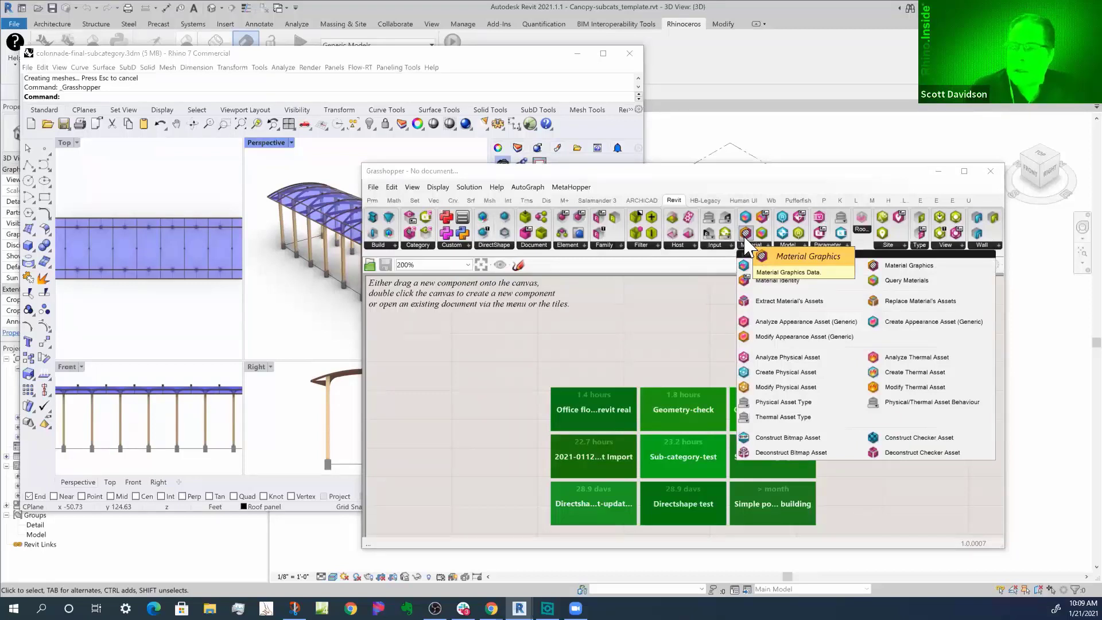
pyautogui.click(827, 246)
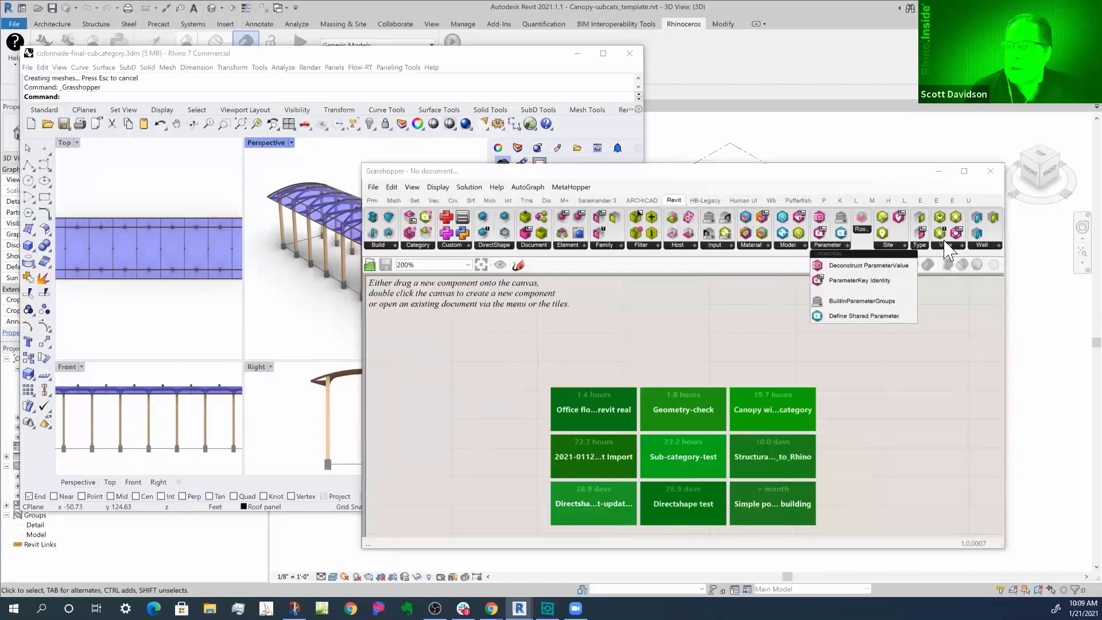
pyautogui.click(983, 245)
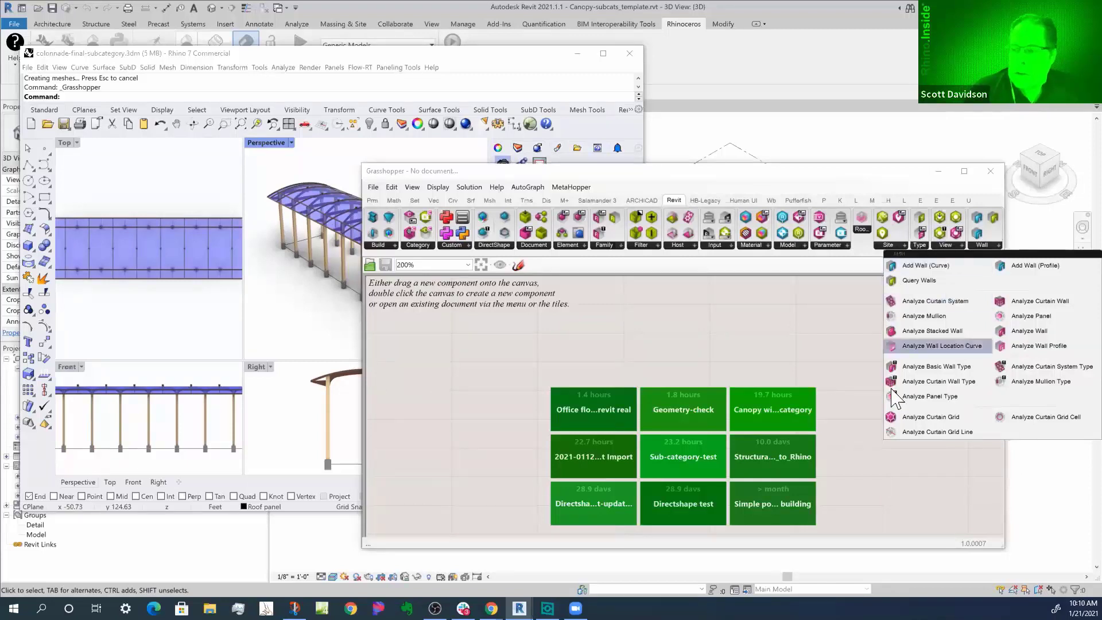
pyautogui.click(377, 246)
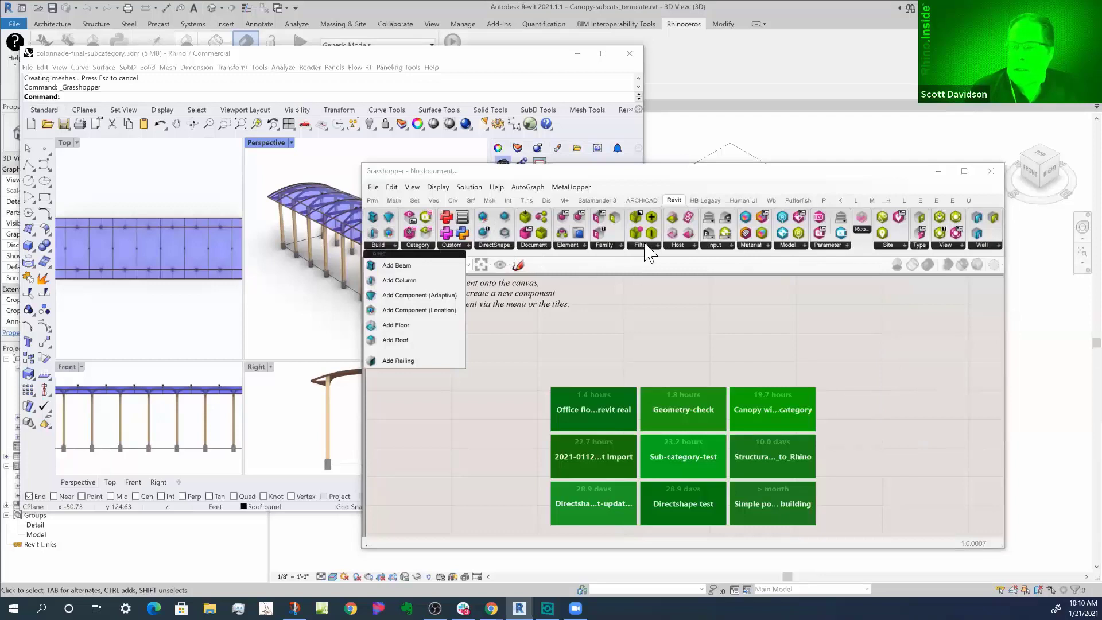
pyautogui.click(855, 331)
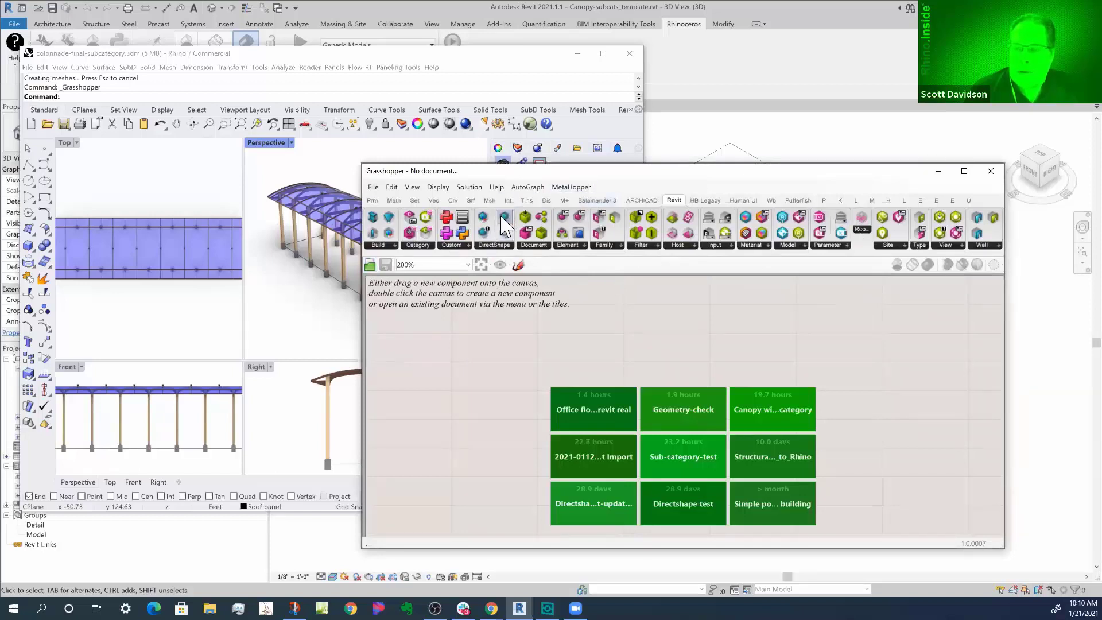
# - Open the recent Grasshopper definition "Canopy with sub category.gh"
pyautogui.click(374, 188)
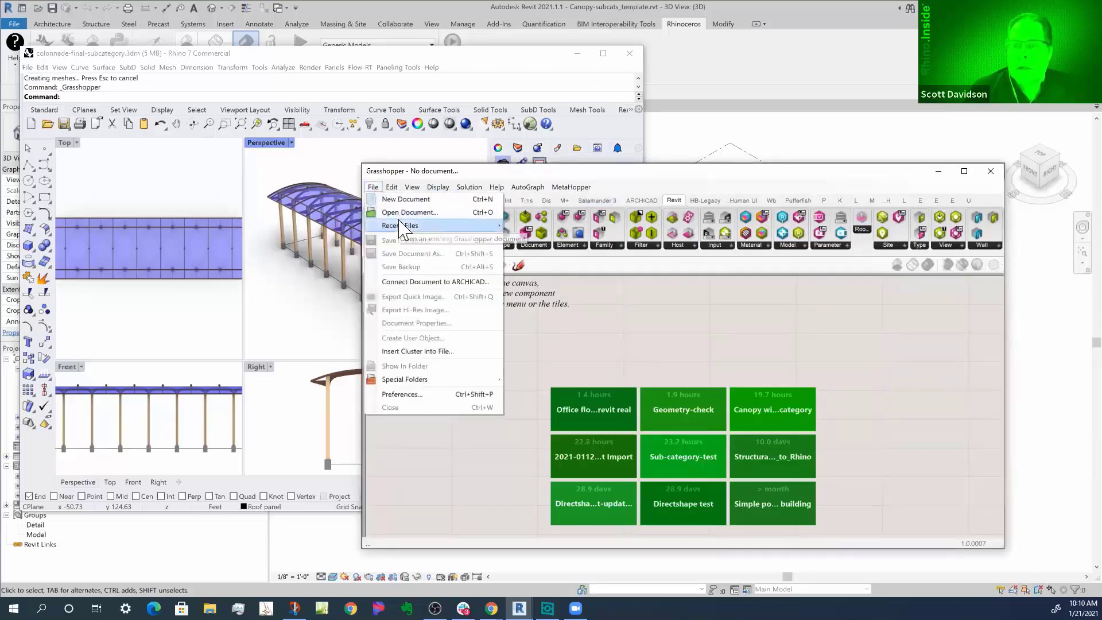
pyautogui.moveTo(400, 229)
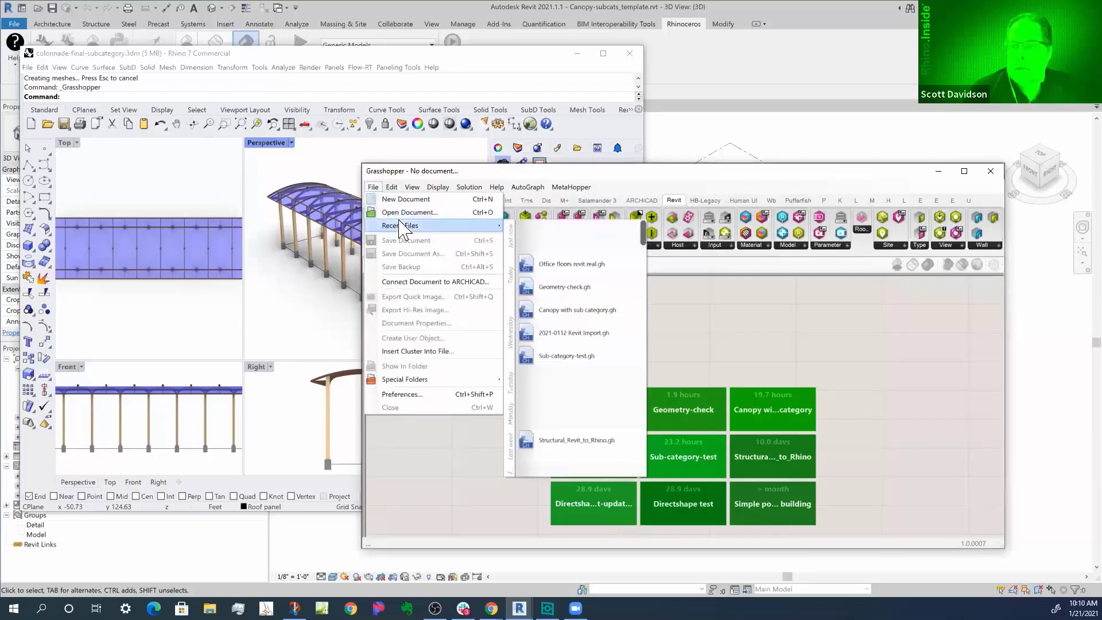
pyautogui.click(557, 313)
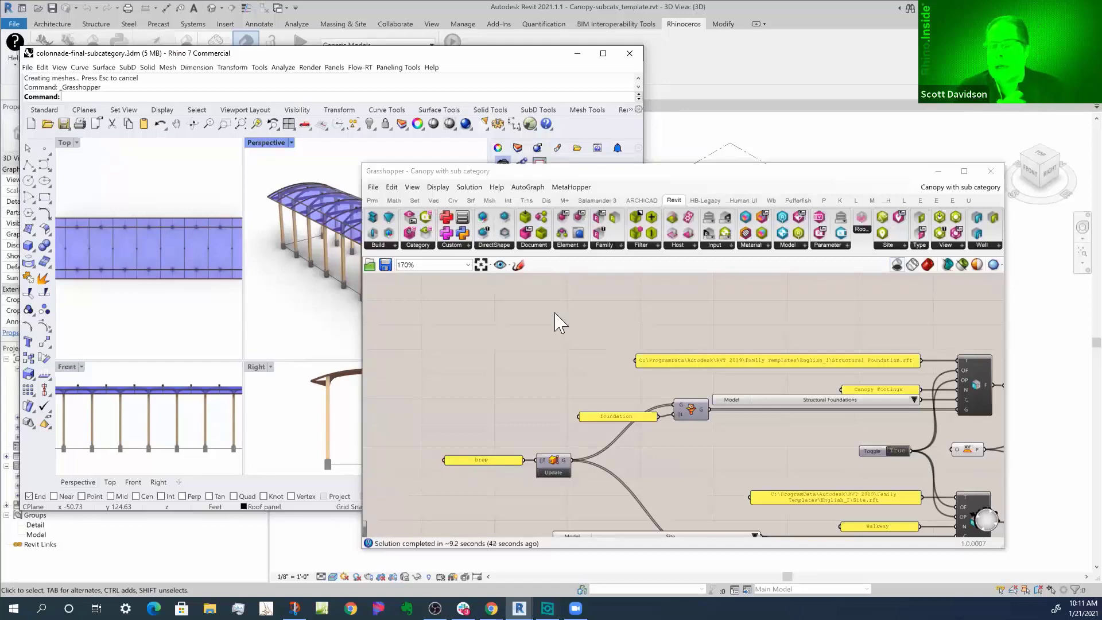
# - Examine the canopy definition alongside the Rhino model, from the brep geometry input through the footing family creation to the component placement
pyautogui.click(533, 318)
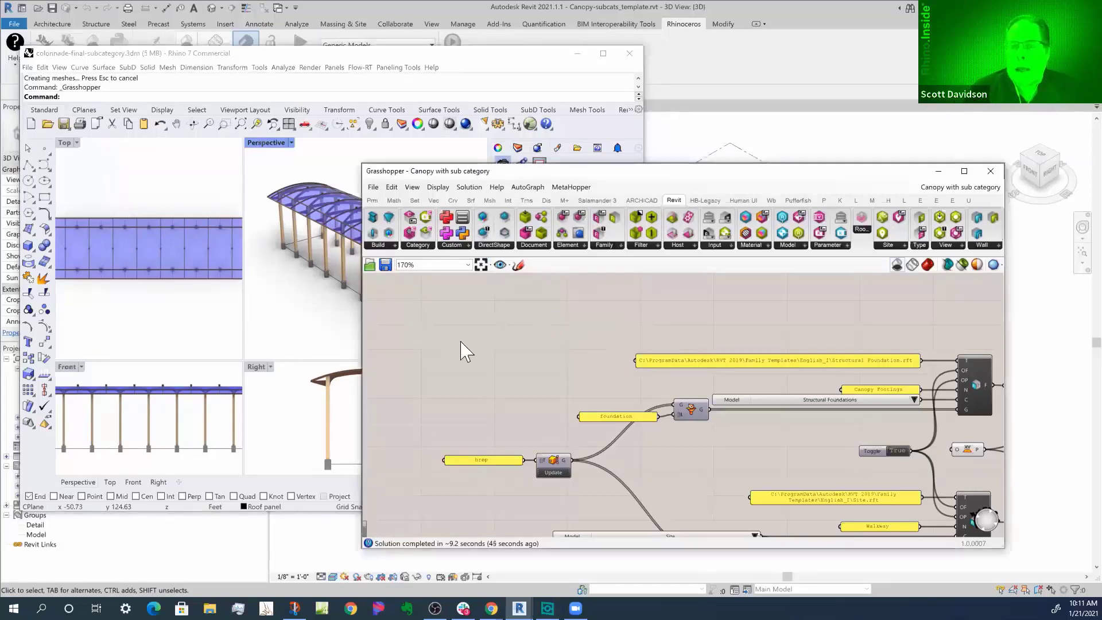
pyautogui.moveTo(478, 172); pyautogui.dragTo(292, 339)
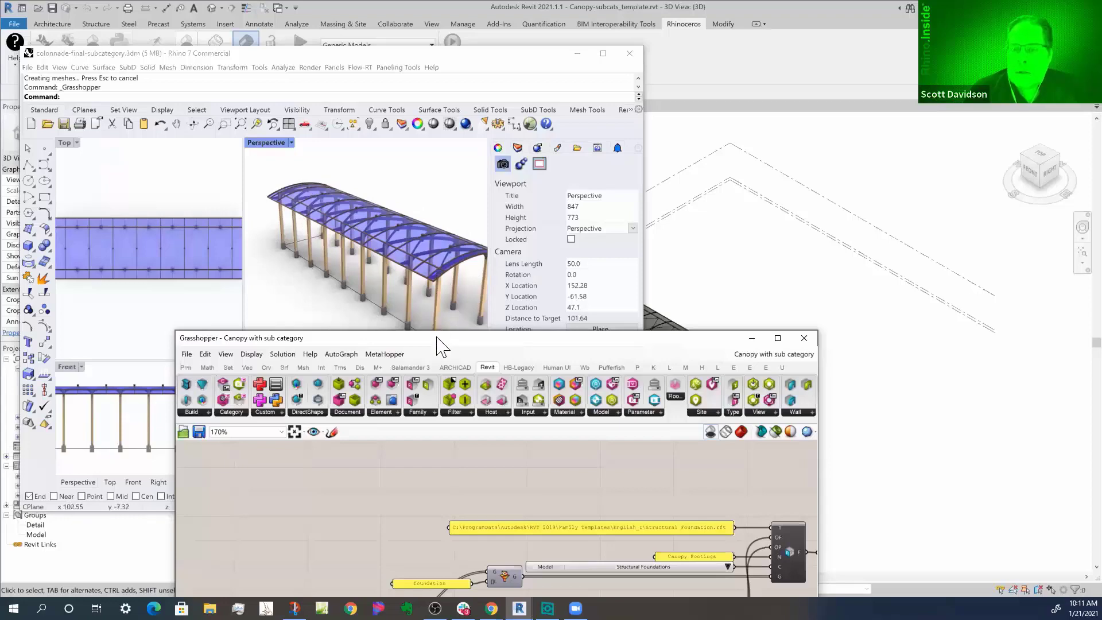
pyautogui.moveTo(436, 337); pyautogui.dragTo(472, 142)
pyautogui.scroll(-3, 355, 333)
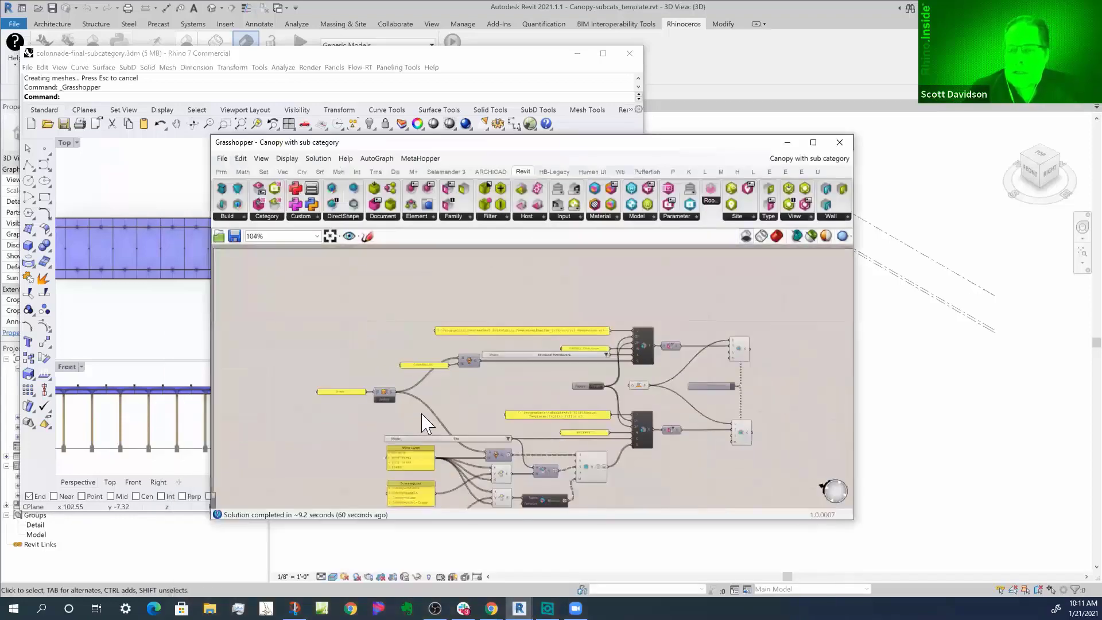
pyautogui.scroll(3, 428, 424)
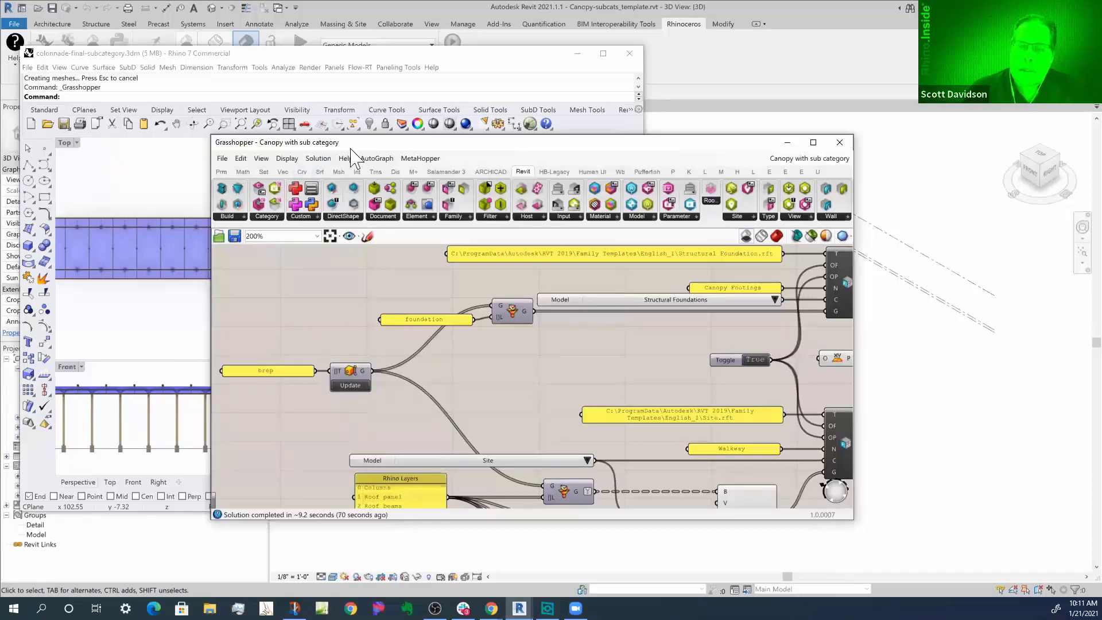
pyautogui.moveTo(386, 150); pyautogui.dragTo(411, 304)
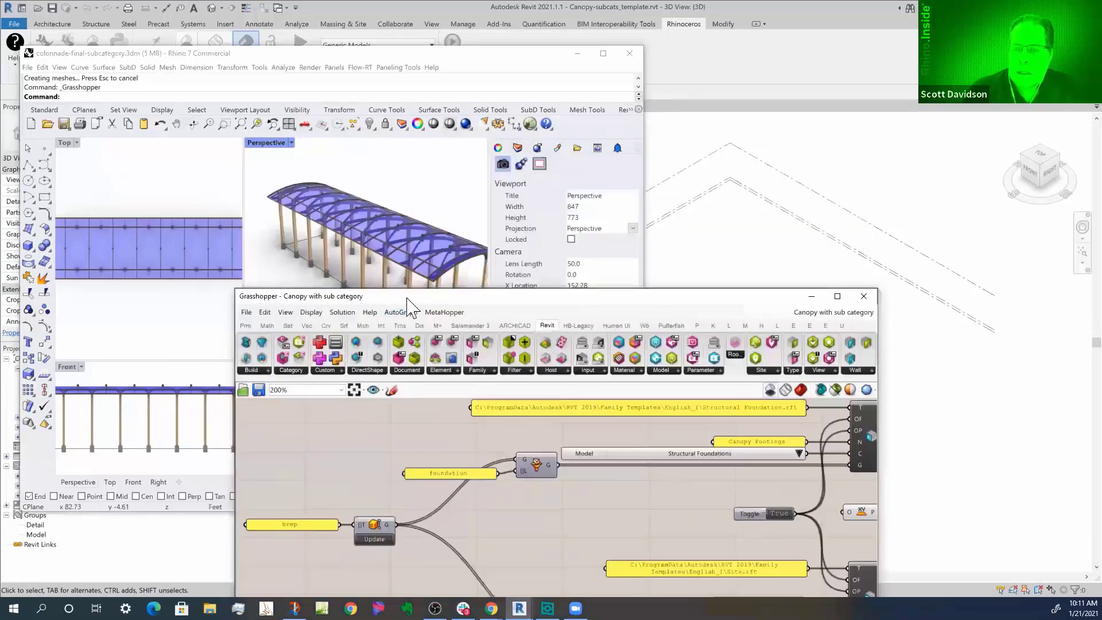
pyautogui.moveTo(406, 295); pyautogui.dragTo(478, 151)
pyautogui.moveTo(478, 411); pyautogui.dragTo(381, 433, button='right')
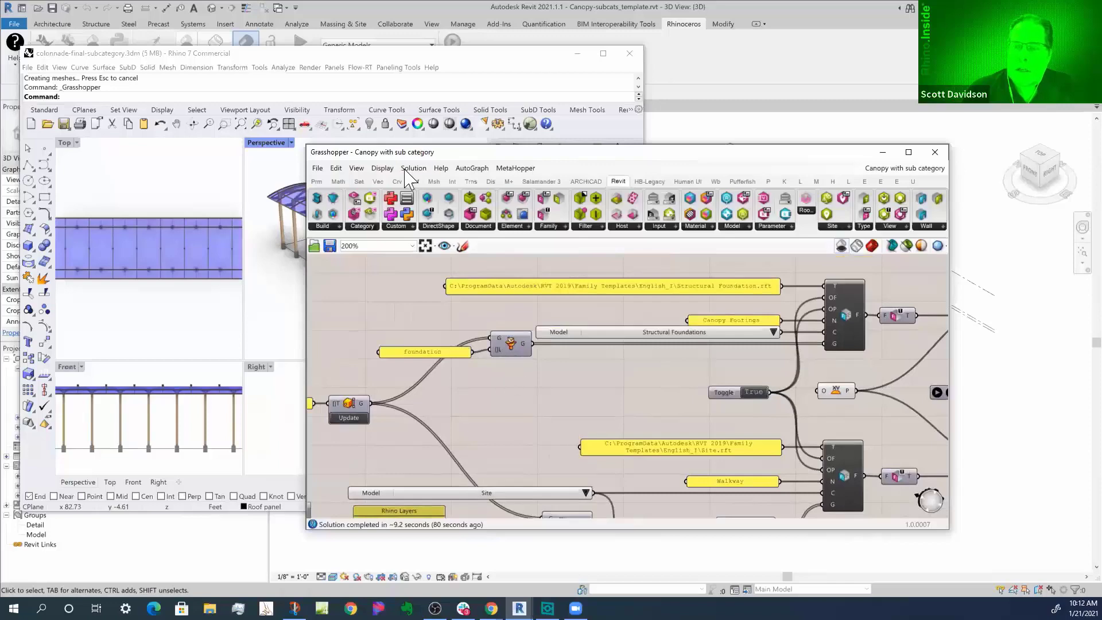
pyautogui.moveTo(445, 152); pyautogui.dragTo(523, 190)
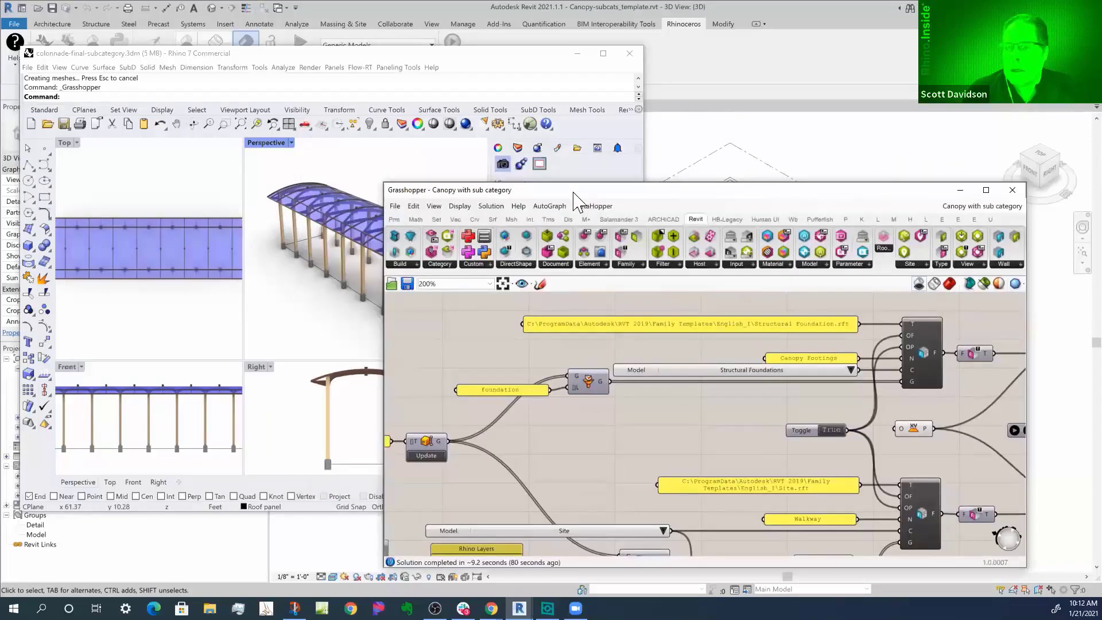
pyautogui.moveTo(572, 192); pyautogui.dragTo(378, 147)
pyautogui.scroll(-3, 316, 381)
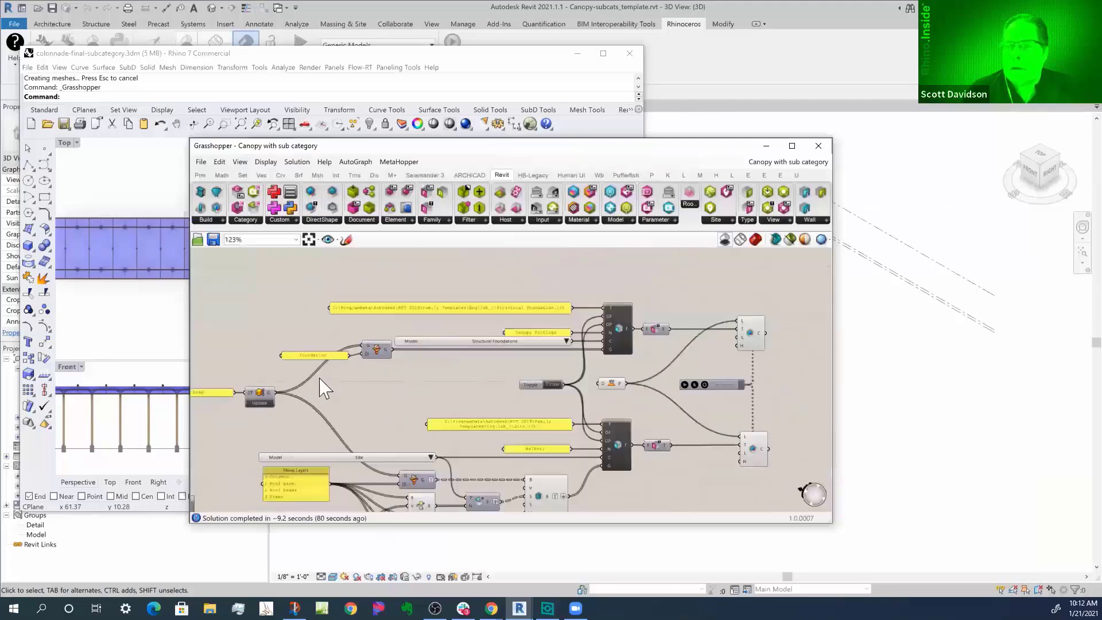
pyautogui.scroll(4, 556, 343)
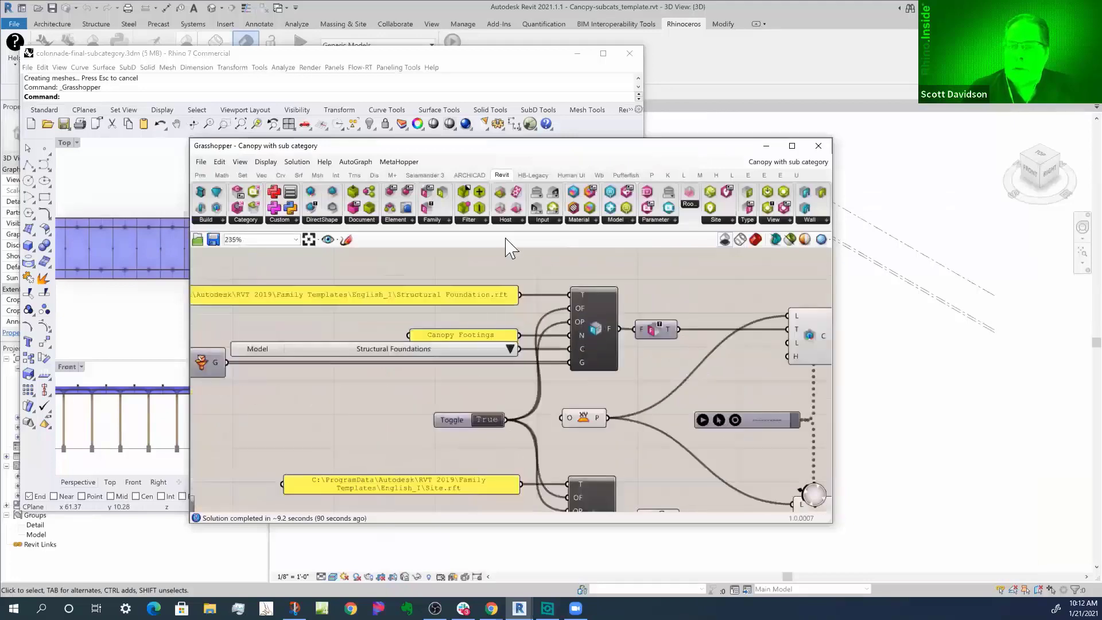
pyautogui.click(441, 221)
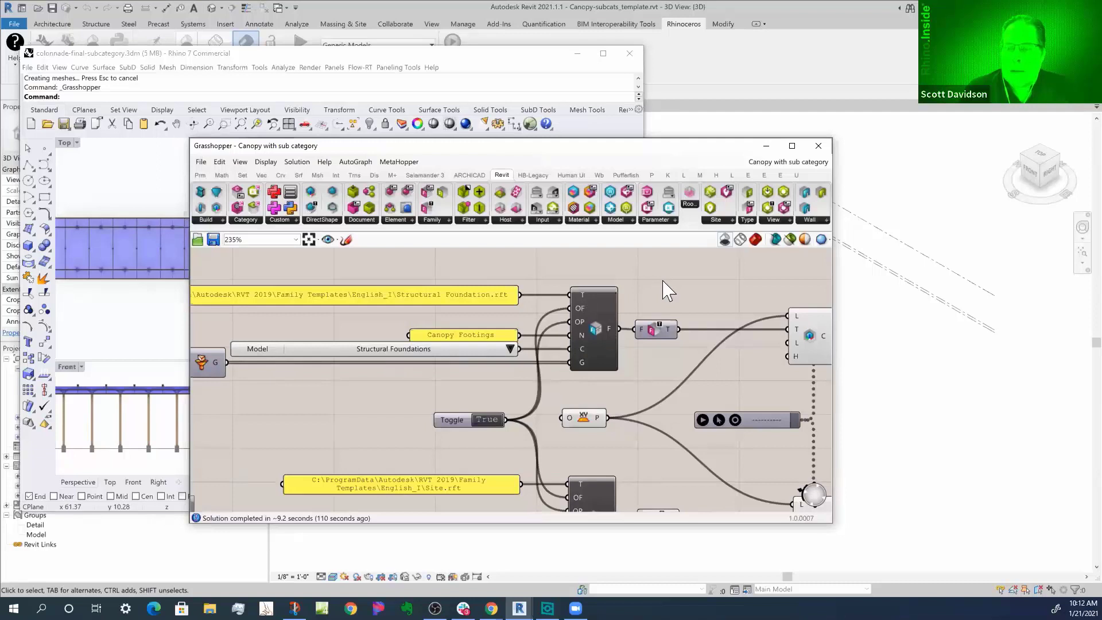
pyautogui.moveTo(668, 287); pyautogui.dragTo(526, 279, button='right')
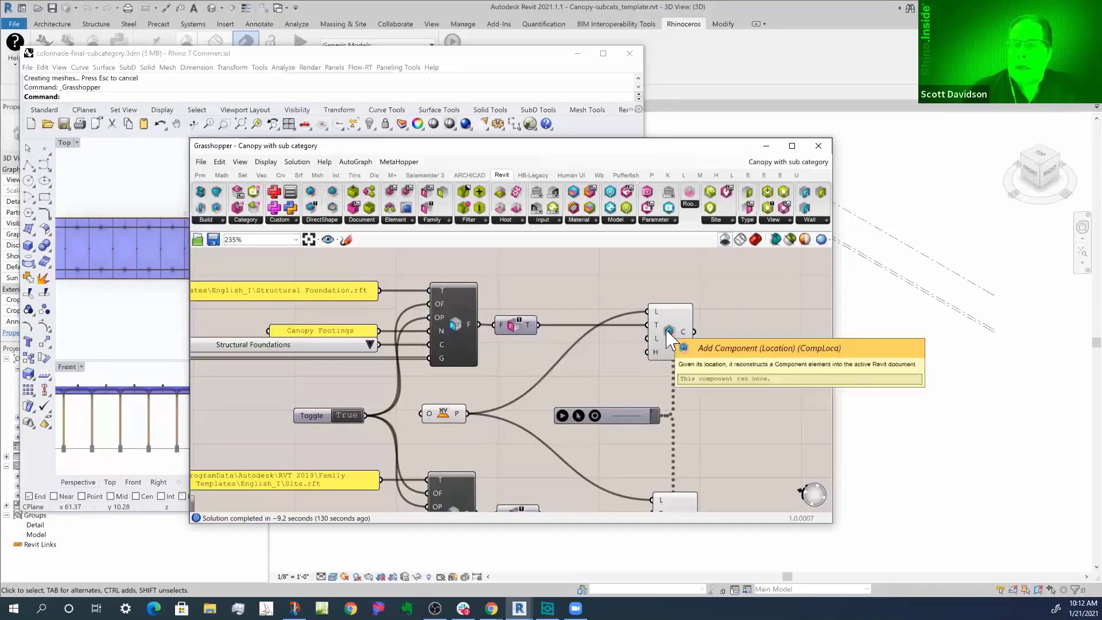
# - Switch to Revit, open the placed Canopy Footings family for editing and select its second footing from the left
pyautogui.click(931, 312)
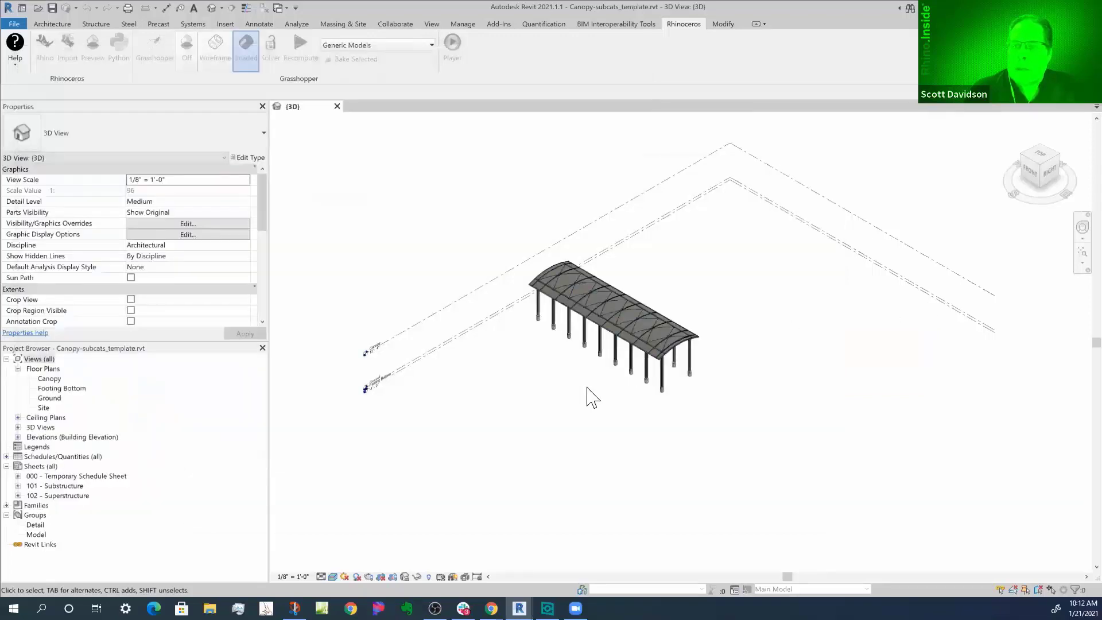
pyautogui.scroll(10, 568, 367)
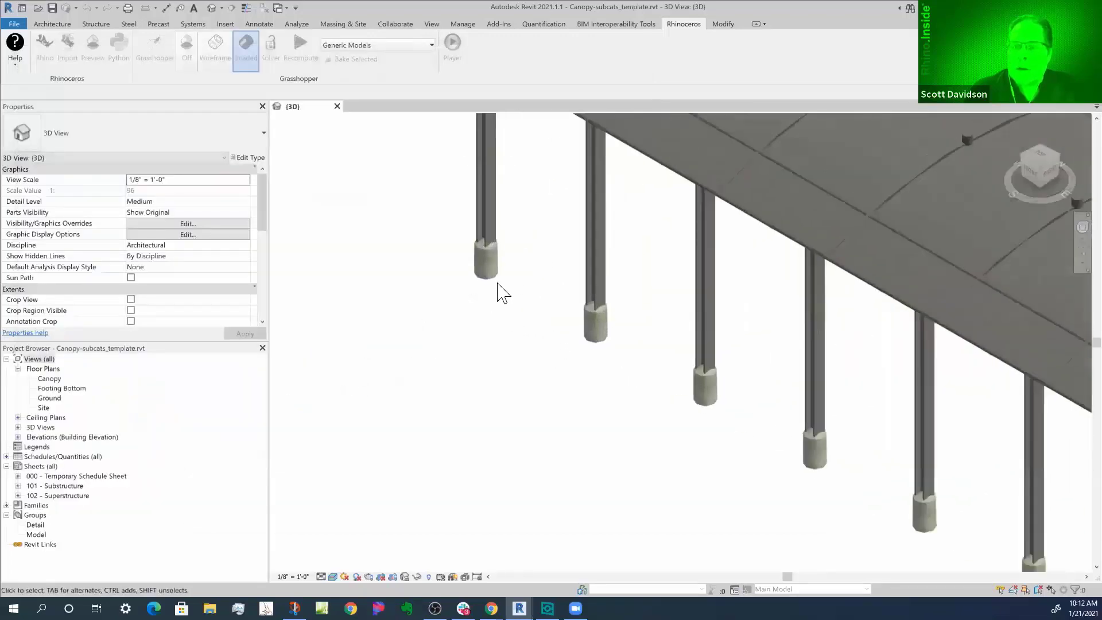
pyautogui.click(491, 265)
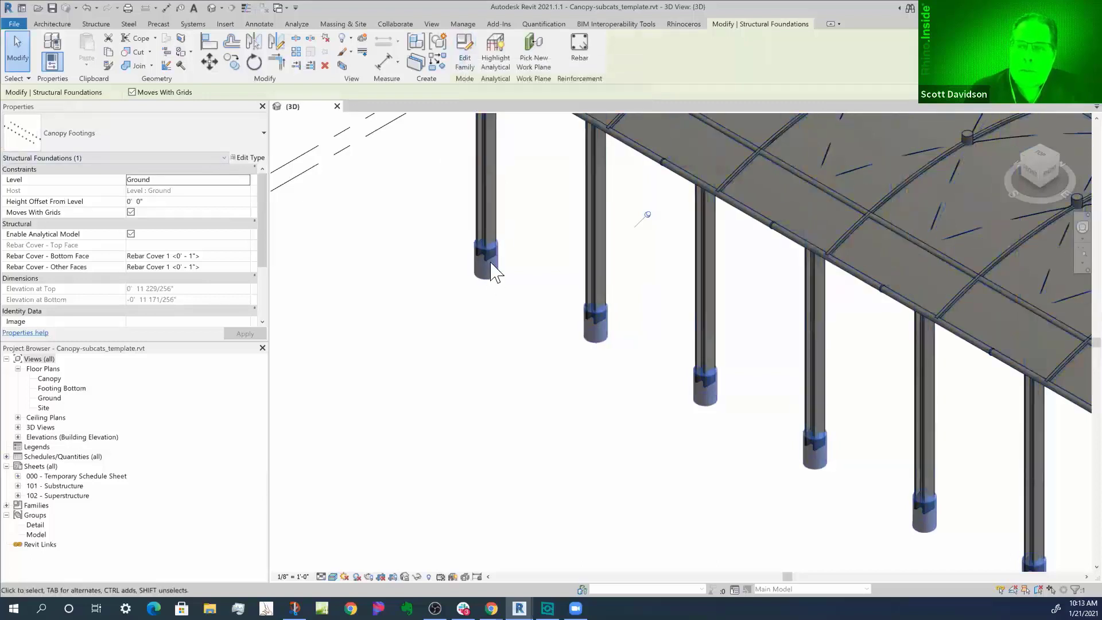
pyautogui.click(464, 55)
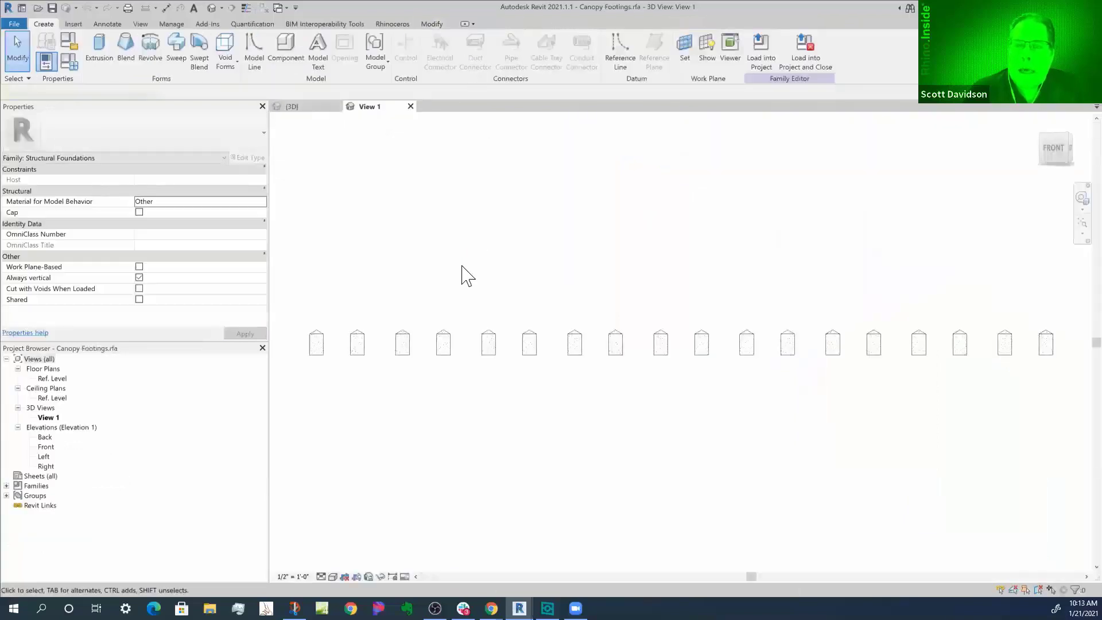
pyautogui.click(361, 368)
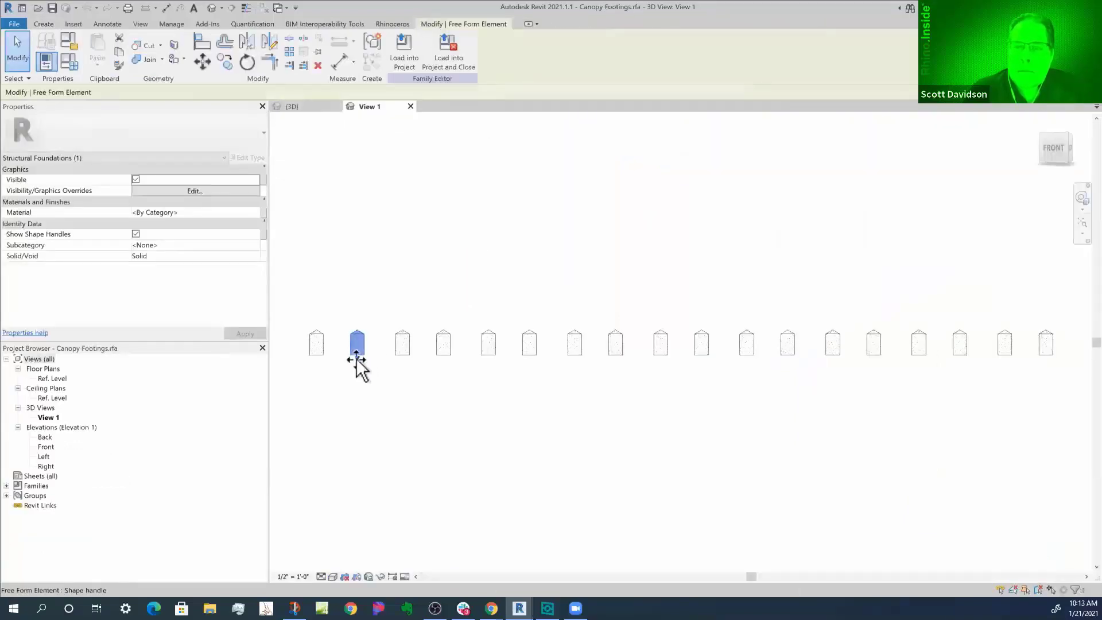
# - Stretch the second footing downward with its shape handle, and close the Canopy Footings family without loading it into the project
pyautogui.moveTo(356, 383)
pyautogui.mouseDown()
pyautogui.moveTo(359, 352)
pyautogui.moveTo(358, 370)
pyautogui.mouseUp()
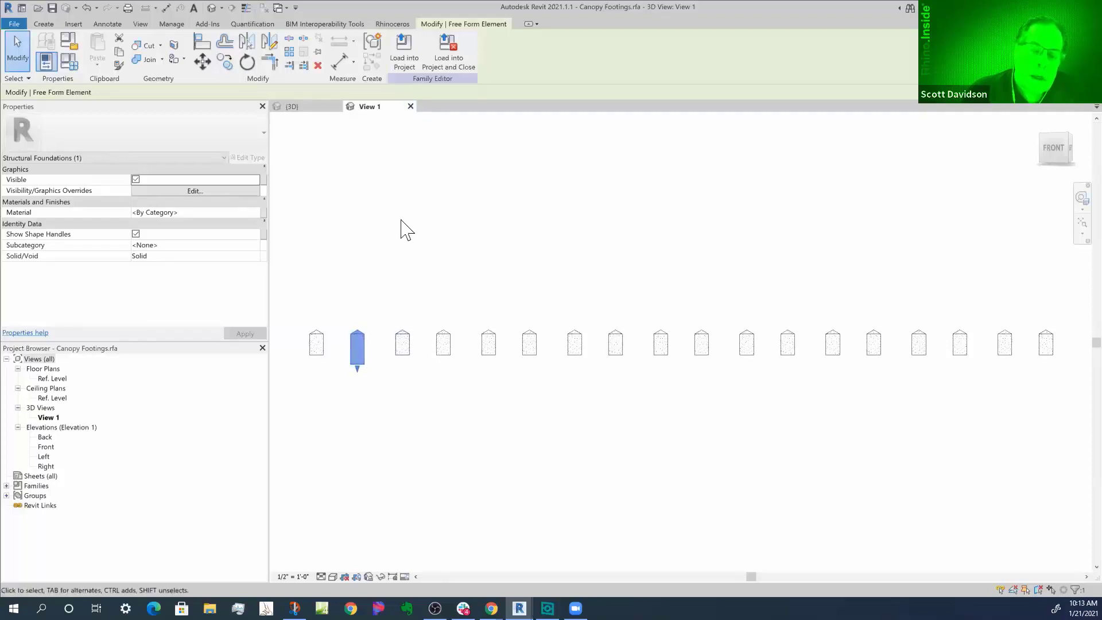
pyautogui.click(411, 107)
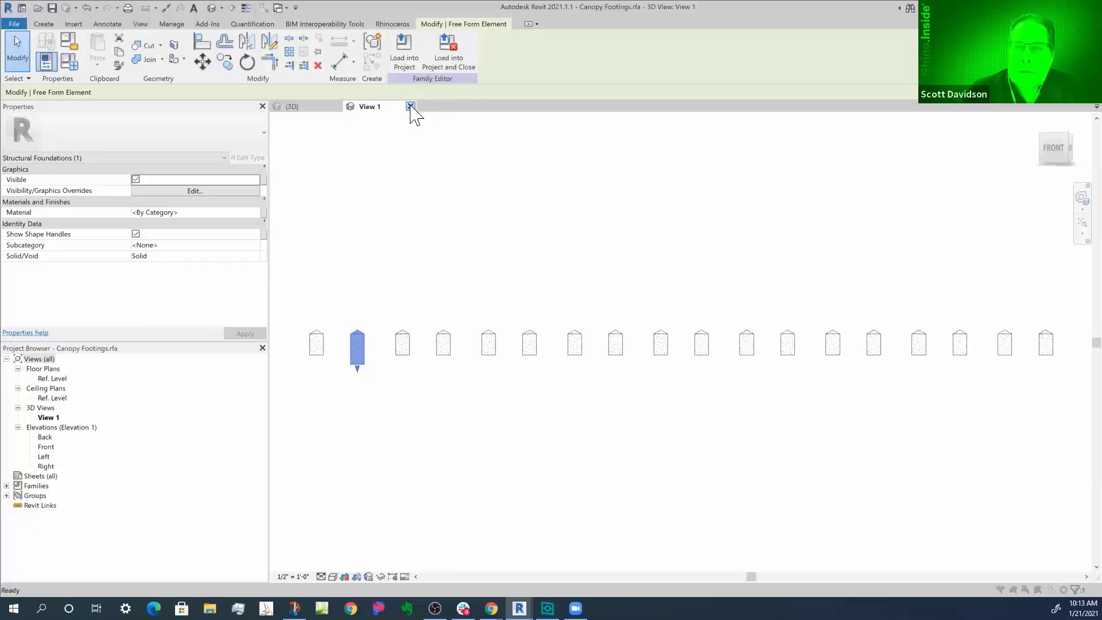
pyautogui.click(579, 314)
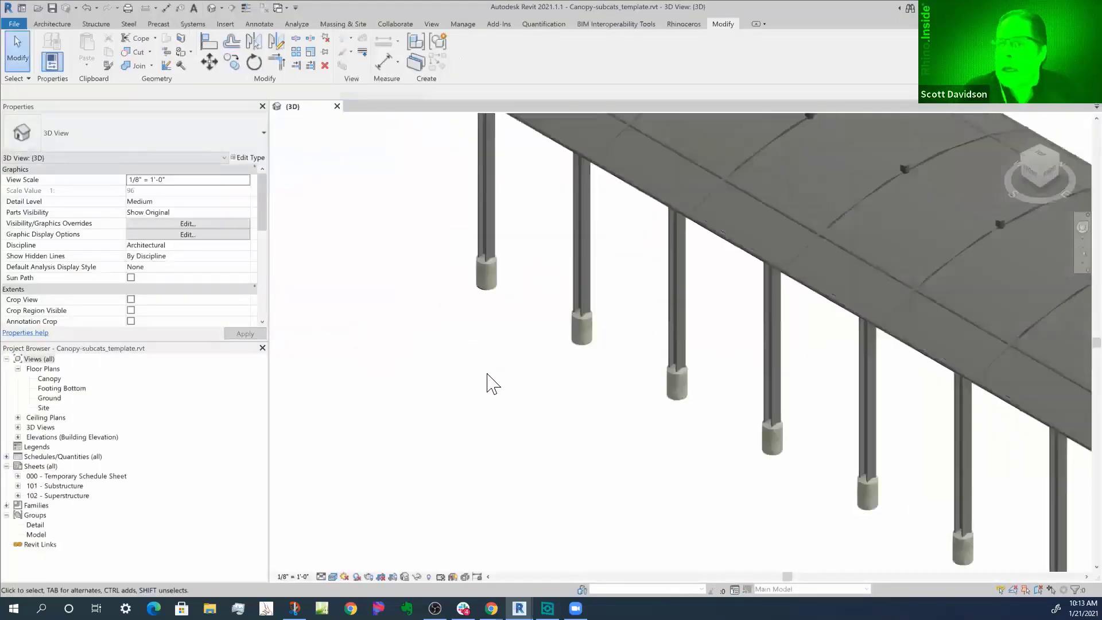
# - Look over the canopy in 3D, bring the Grasshopper canopy definition back up and move its window clear of Rhino's Top and Front viewports
pyautogui.scroll(-6, 487, 374)
pyautogui.scroll(3, 729, 358)
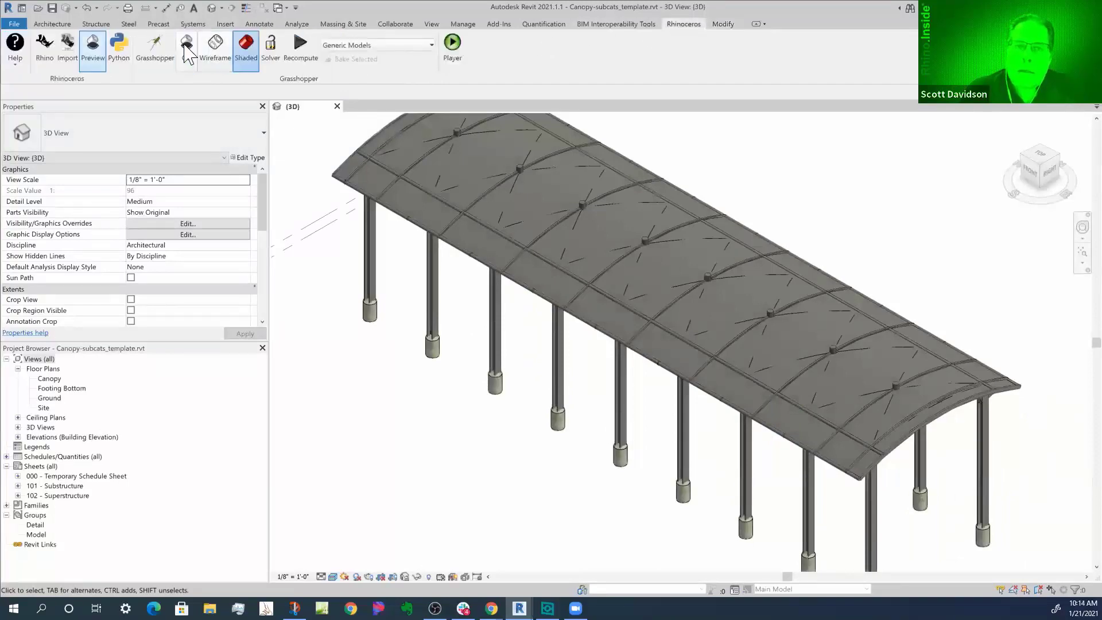
pyautogui.click(154, 45)
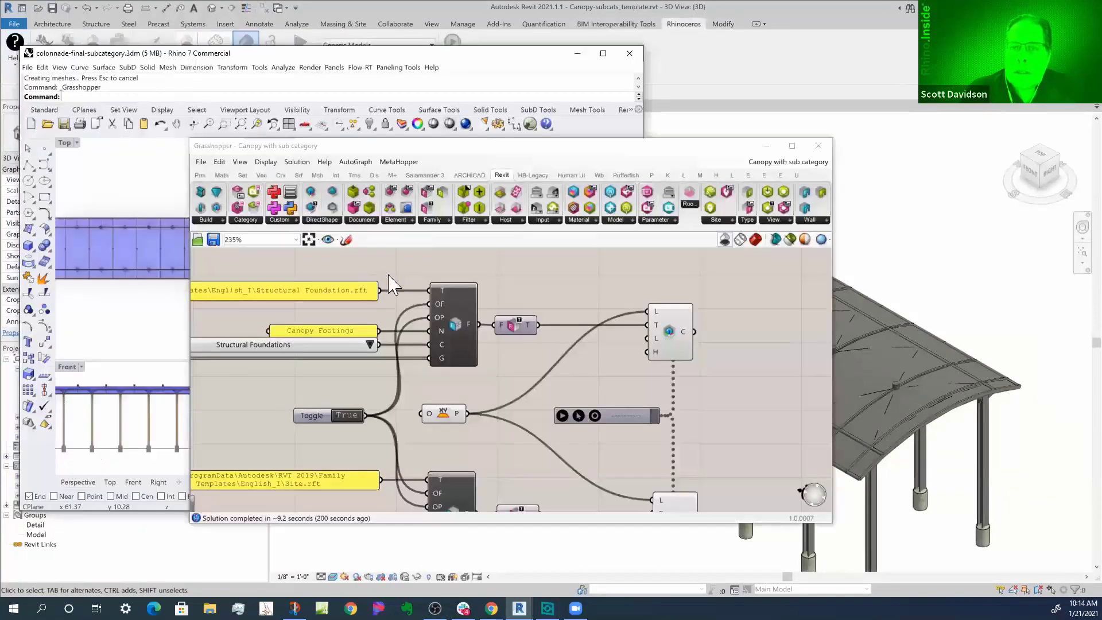
pyautogui.scroll(-1, 608, 283)
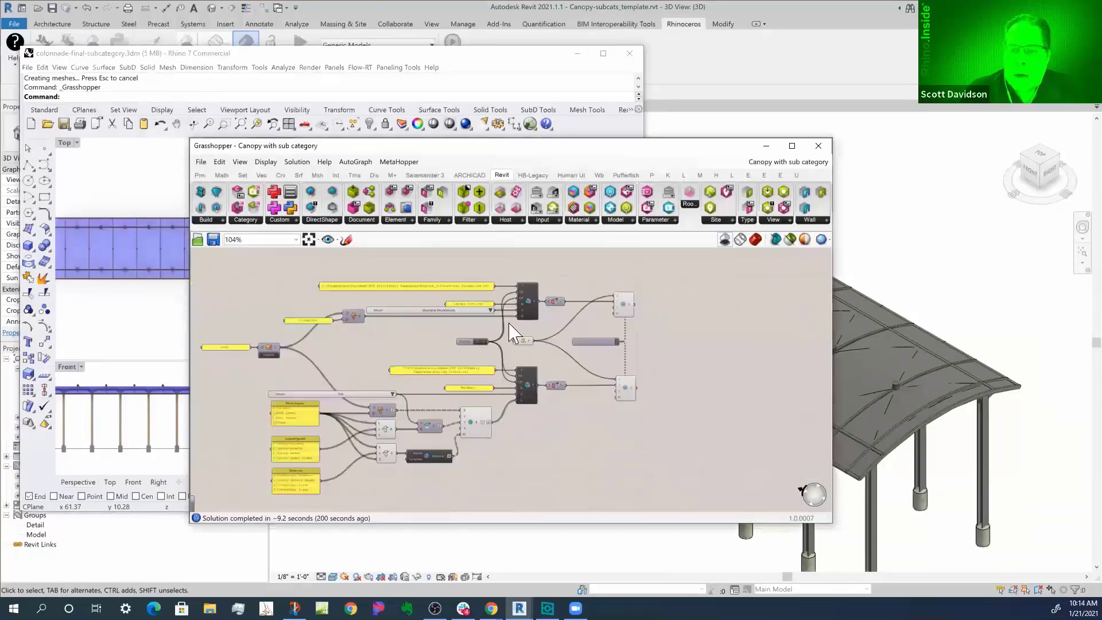
pyautogui.scroll(3, 264, 409)
pyautogui.scroll(-1, 258, 368)
pyautogui.scroll(-1, 373, 312)
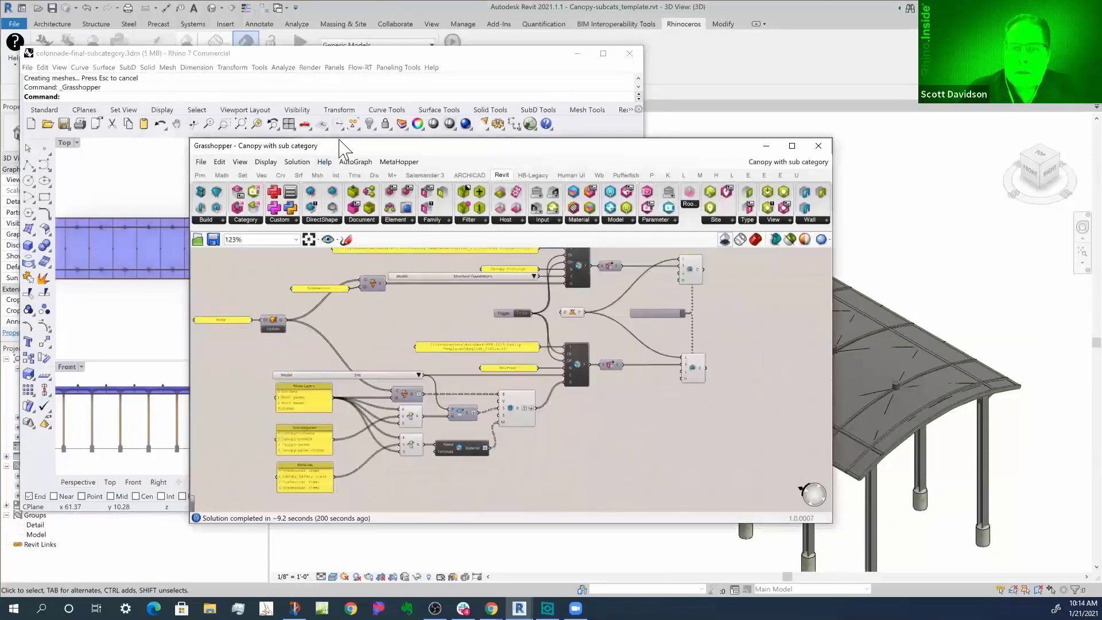
pyautogui.moveTo(349, 146); pyautogui.dragTo(509, 306)
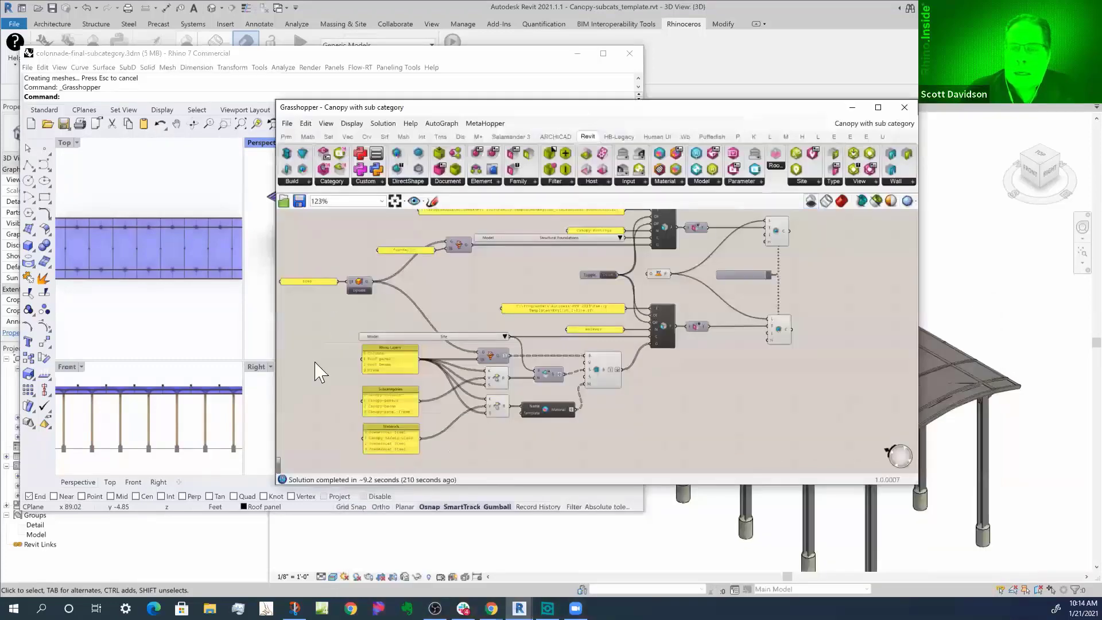
# - Examine the Walkway branch from the Rhino Layers, Subcategories and Materials panels through the family creation to the component placement
pyautogui.scroll(3, 447, 344)
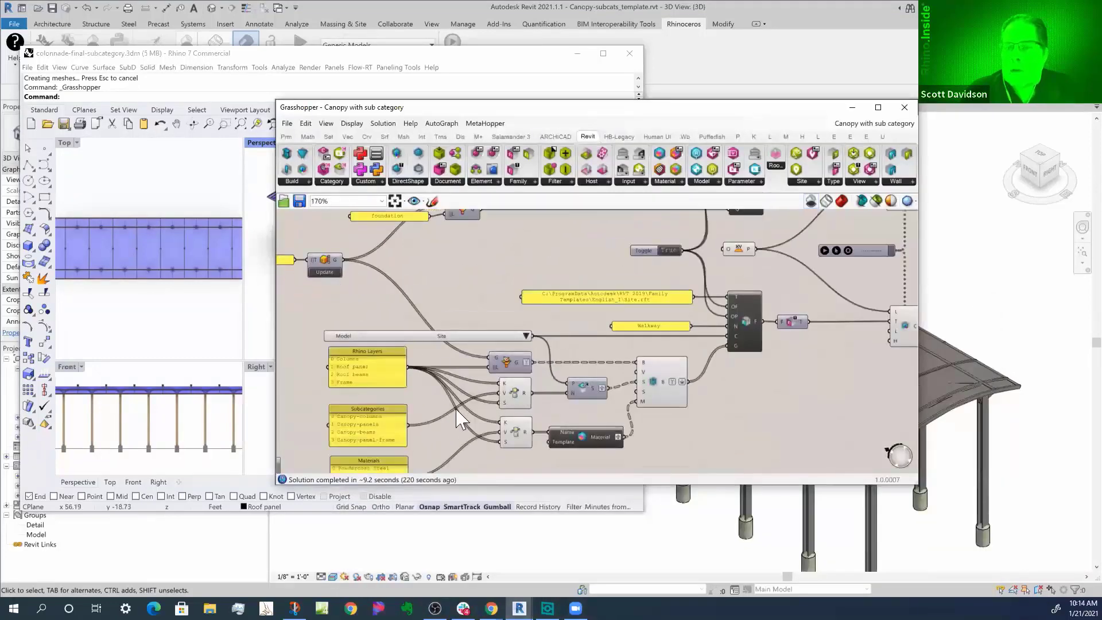
pyautogui.scroll(-3, 405, 272)
pyautogui.scroll(3, 431, 433)
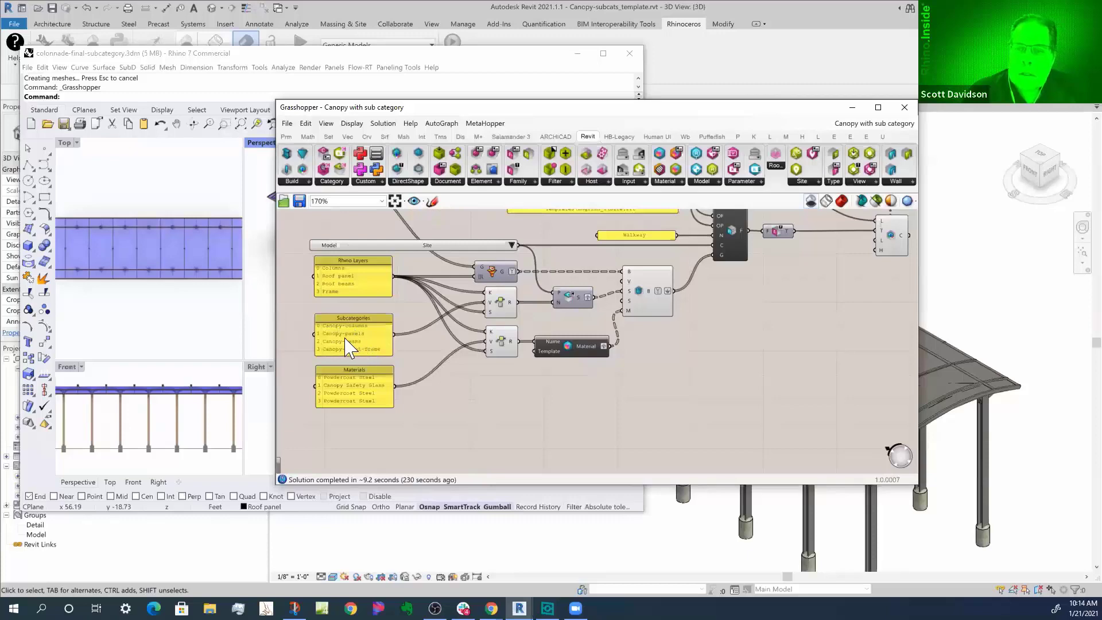
pyautogui.scroll(3, 346, 347)
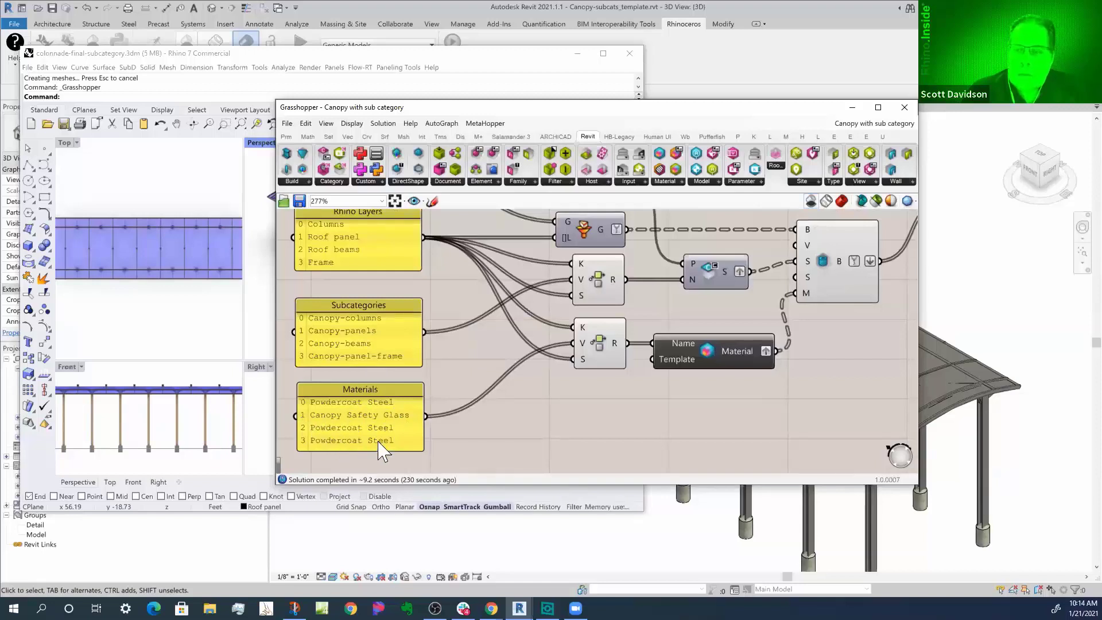
pyautogui.moveTo(576, 443); pyautogui.dragTo(488, 466, button='right')
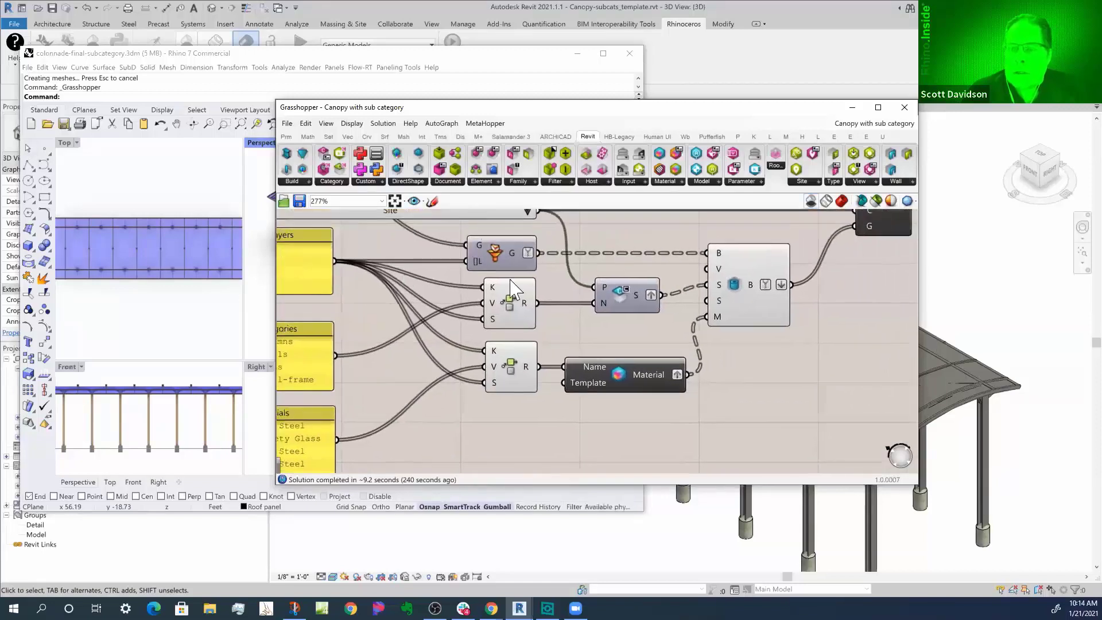
pyautogui.moveTo(652, 406); pyautogui.dragTo(504, 421, button='right')
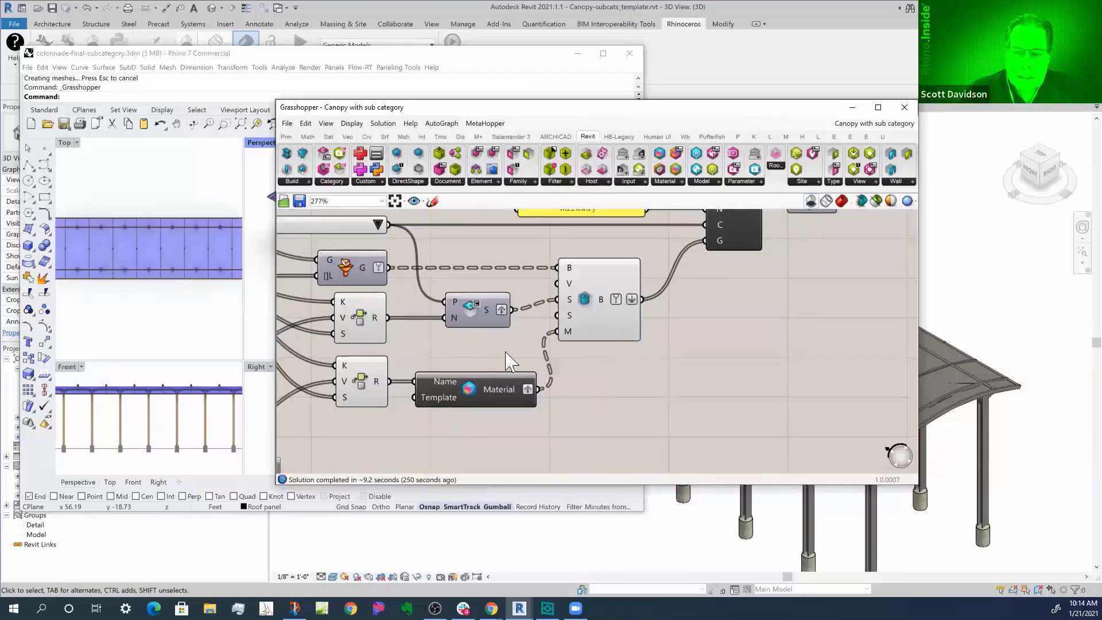
pyautogui.moveTo(559, 379); pyautogui.dragTo(424, 437, button='right')
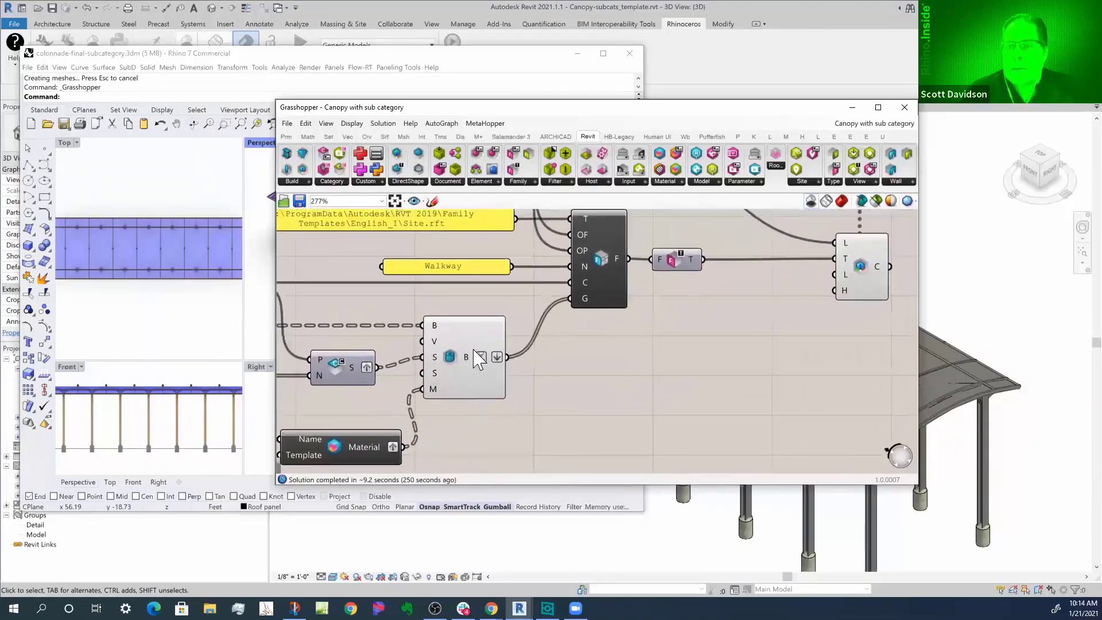
pyautogui.scroll(-2, 477, 376)
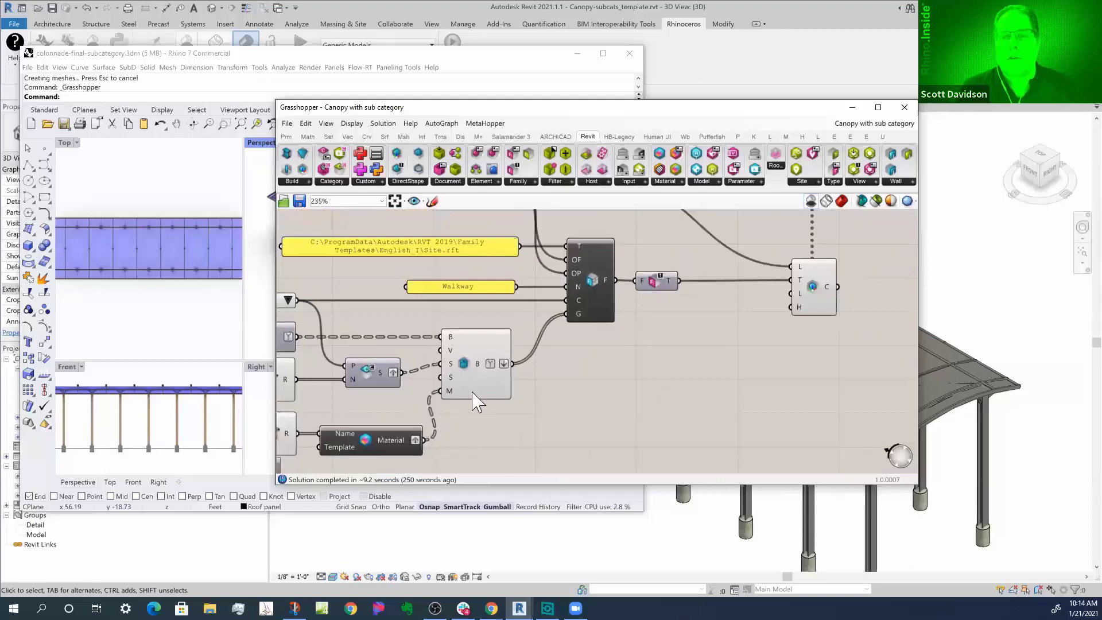
pyautogui.moveTo(581, 360); pyautogui.dragTo(540, 430, button='right')
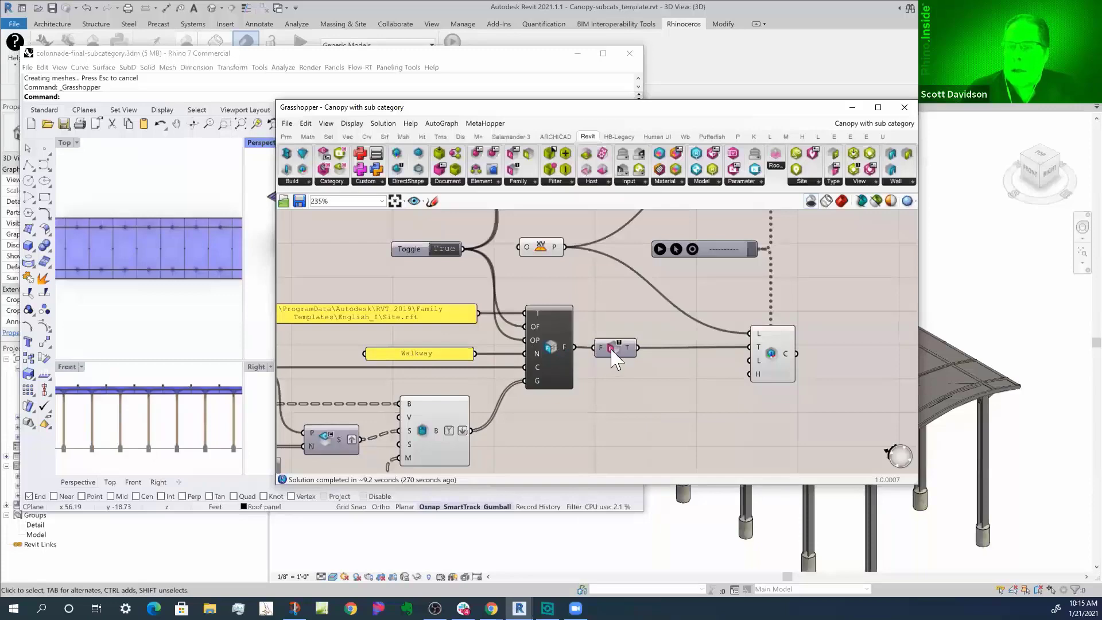
pyautogui.moveTo(581, 407); pyautogui.dragTo(497, 424, button='right')
# - Switch to Revit, select the placed Walkway canopy and inspect it in the Site floor plan
pyautogui.click(1000, 277)
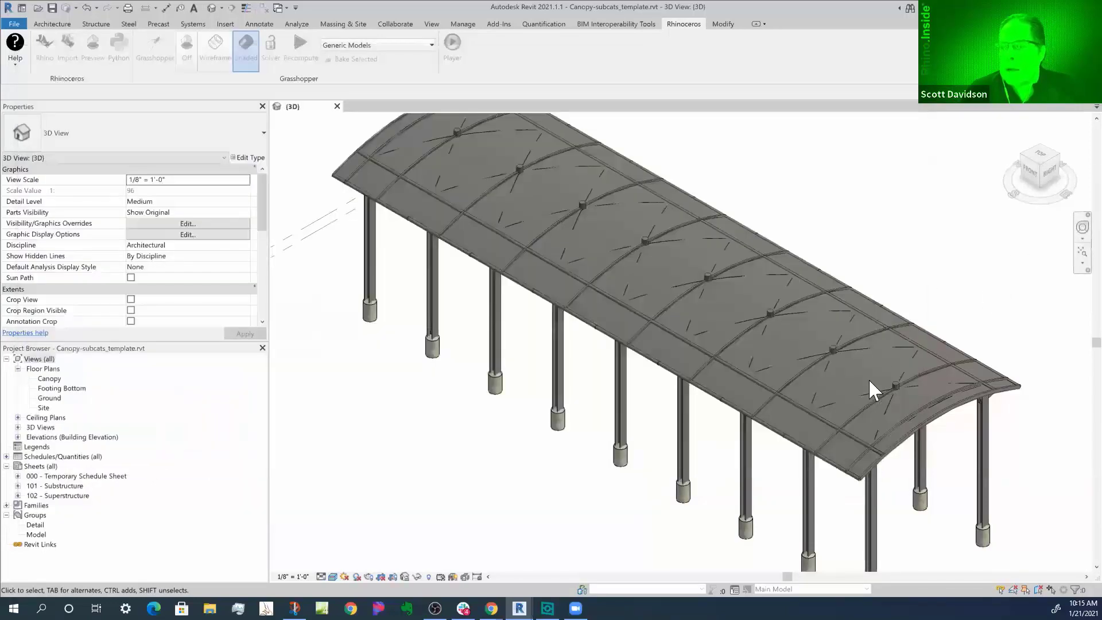
pyautogui.click(793, 402)
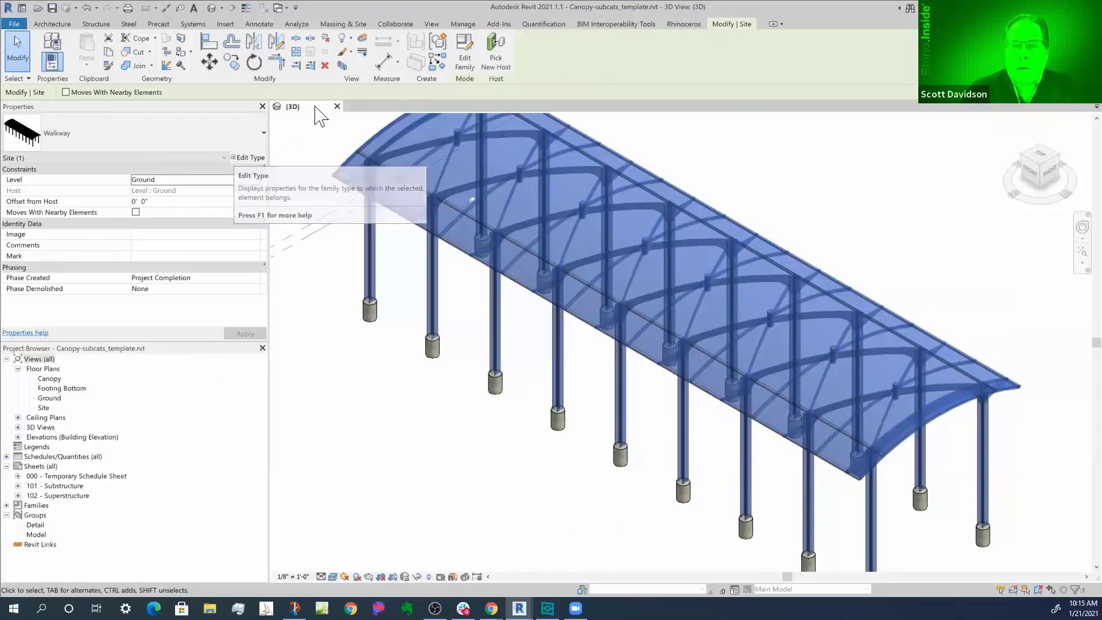
pyautogui.click(50, 379)
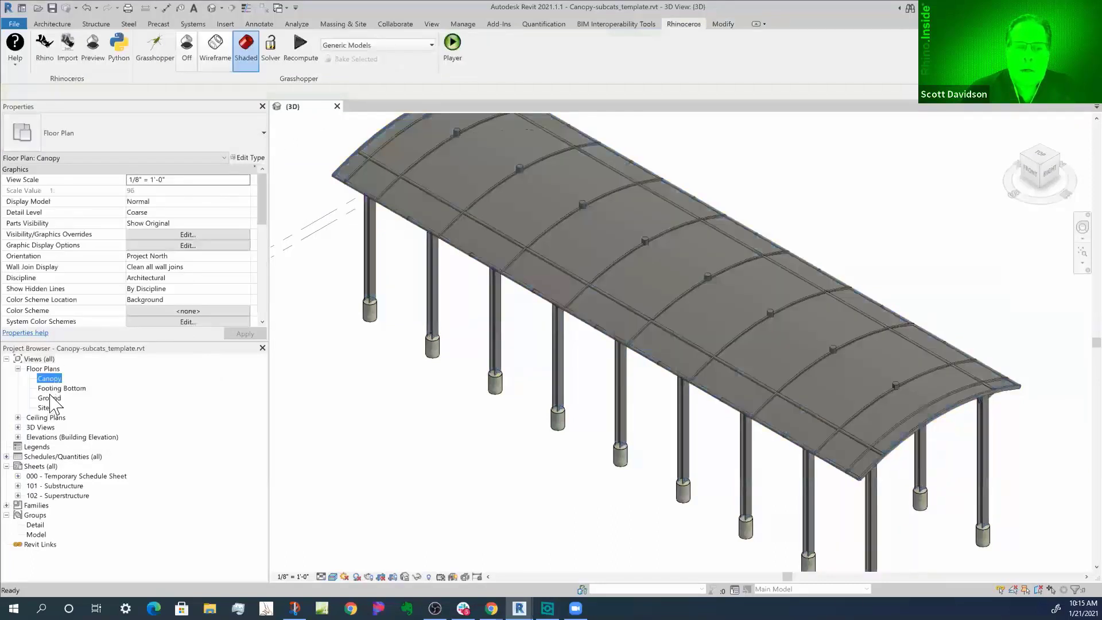
pyautogui.doubleClick(43, 408)
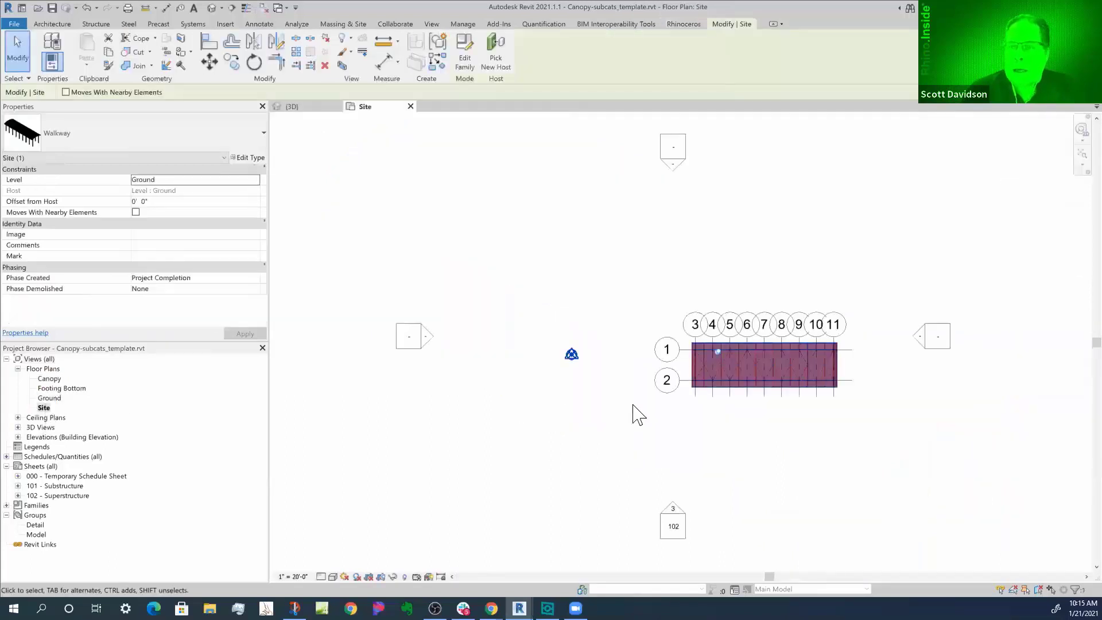
pyautogui.scroll(8, 749, 396)
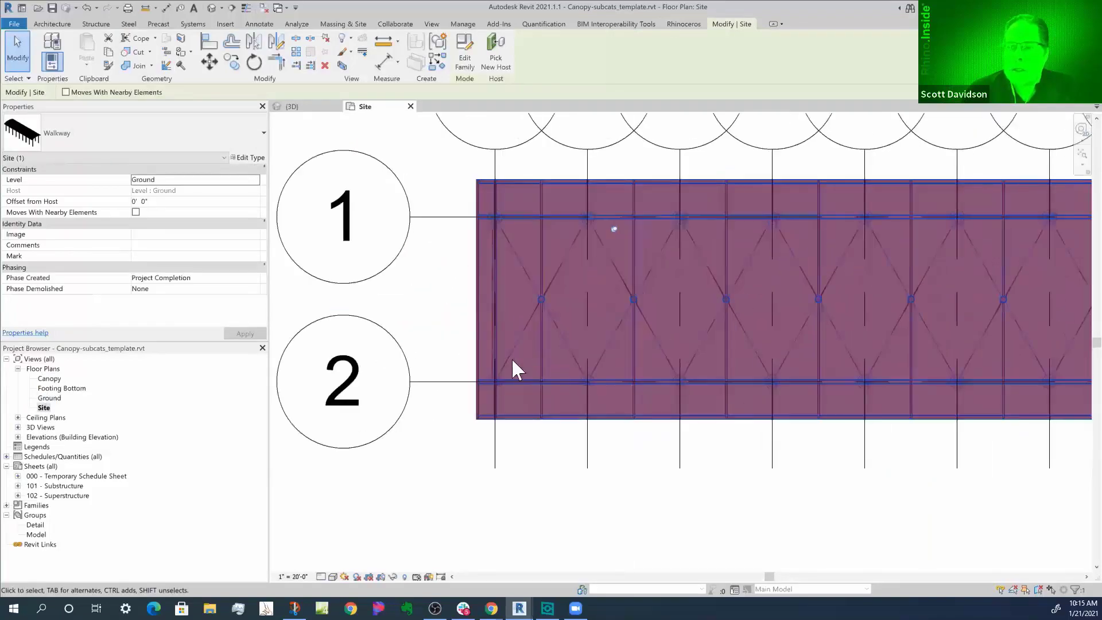
pyautogui.scroll(-4, 468, 404)
pyautogui.scroll(3, 523, 333)
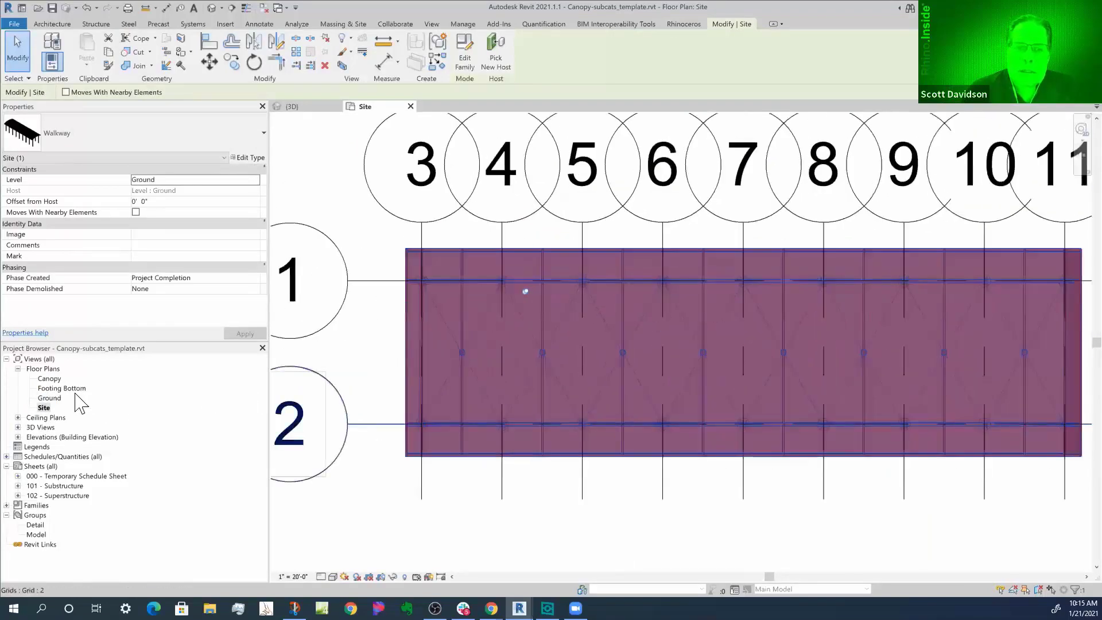
# - Inspect the selected Walkway canopy in the Canopy and Ground floor plans
pyautogui.doubleClick(51, 380)
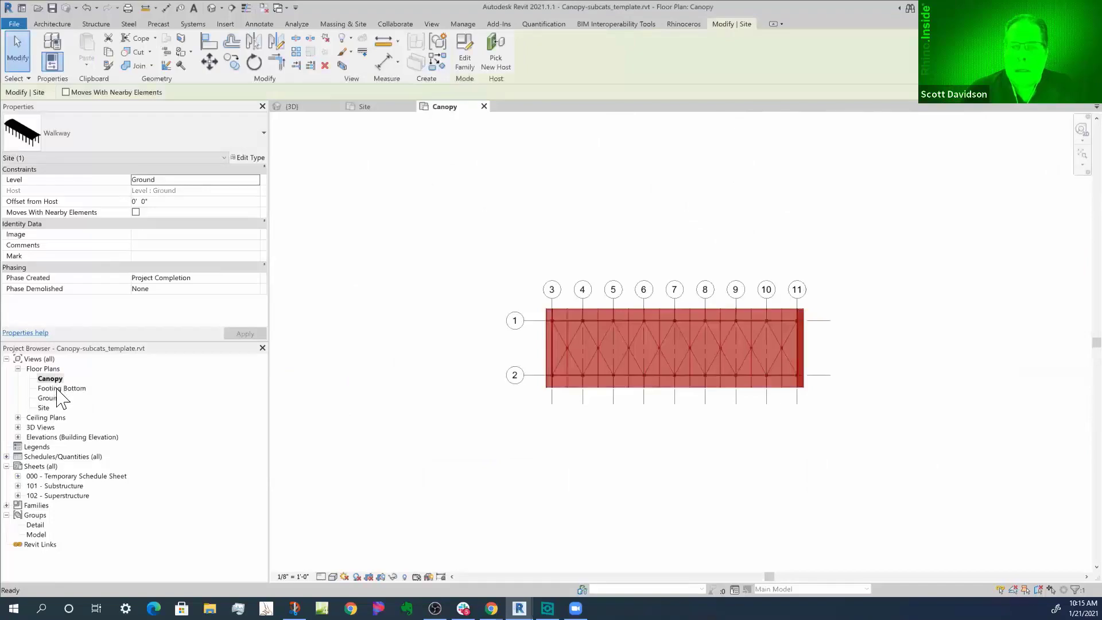
pyautogui.scroll(4, 618, 364)
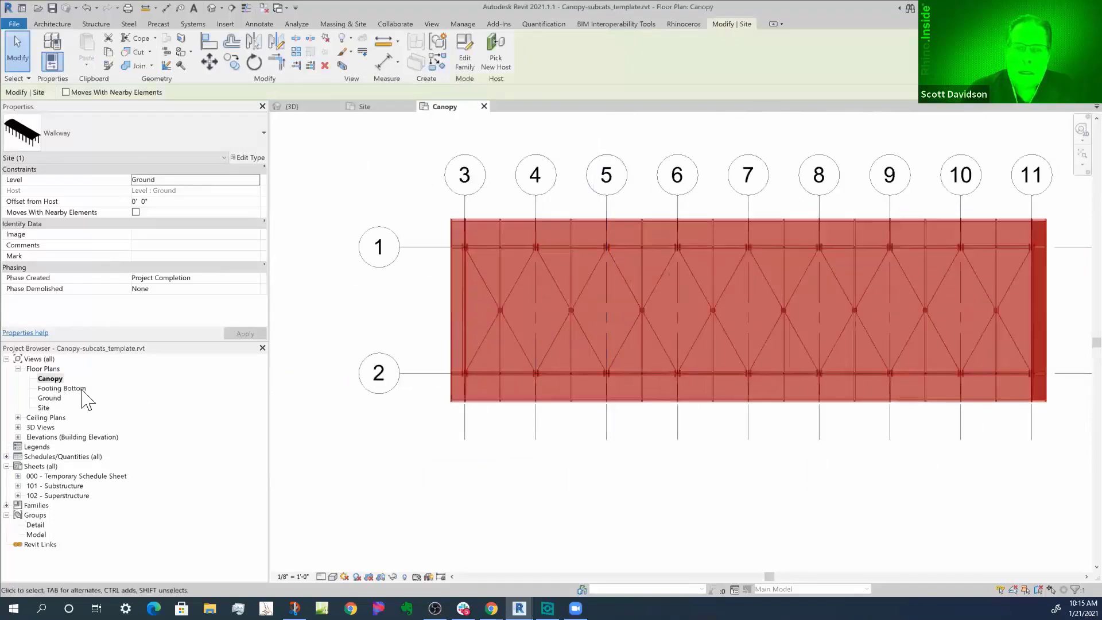
pyautogui.doubleClick(50, 398)
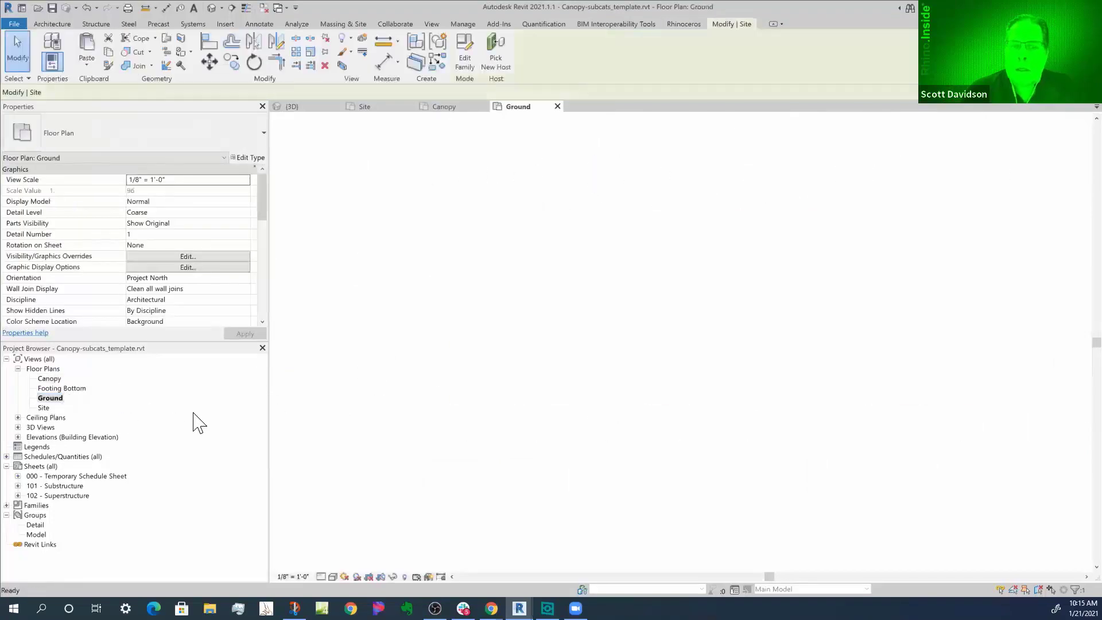
pyautogui.scroll(2, 663, 304)
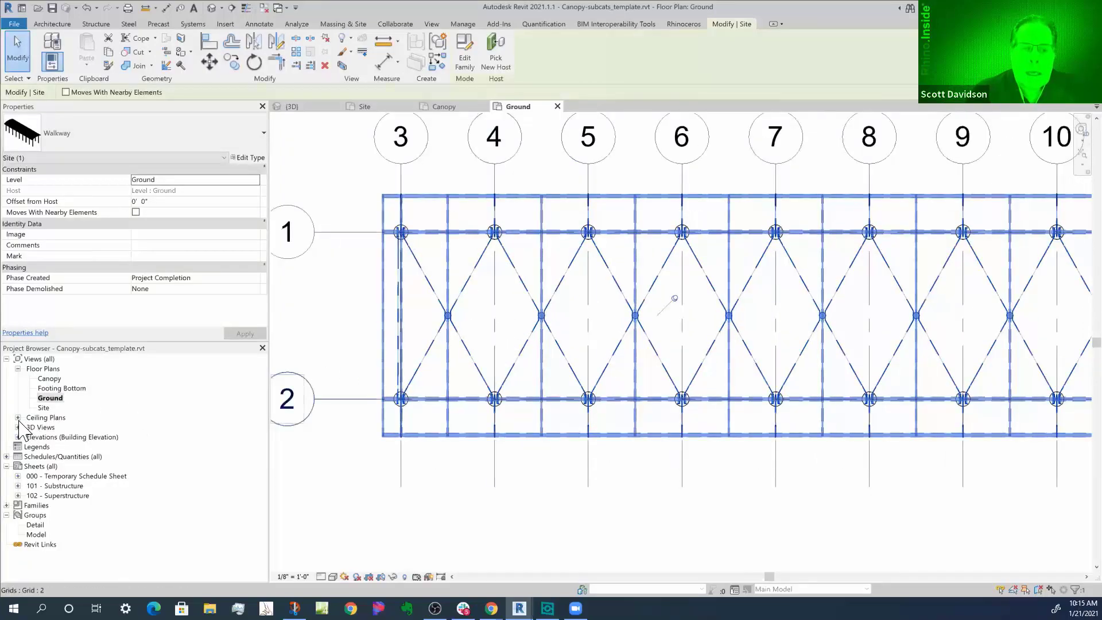
# - Open the North building elevation, clear the selection and inspect the canopy and footings against the grids and levels
pyautogui.click(18, 437)
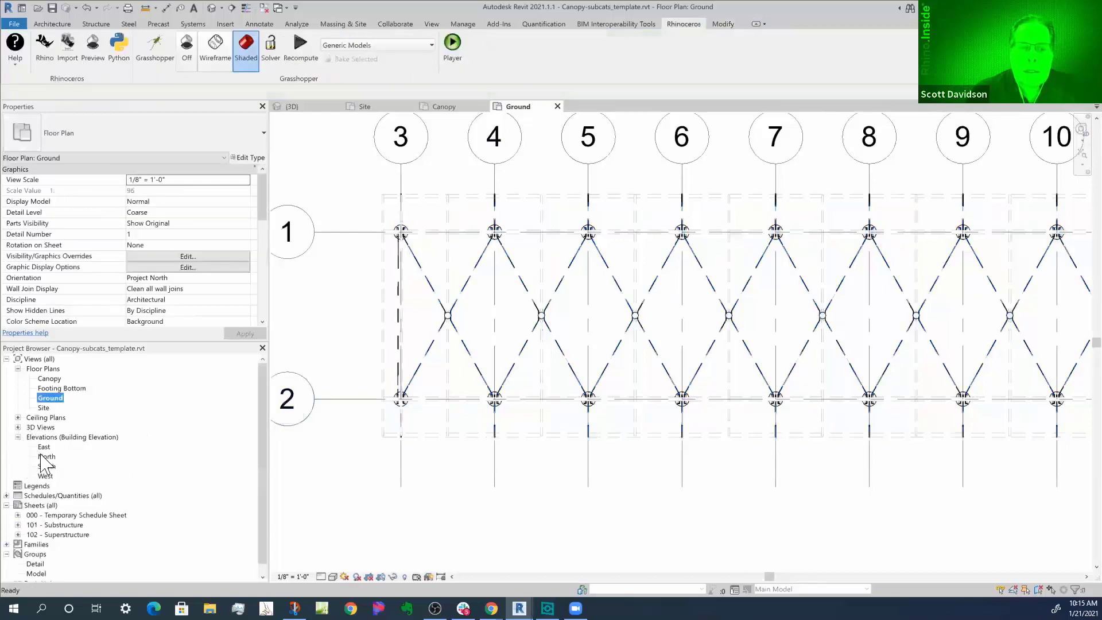
pyautogui.doubleClick(48, 456)
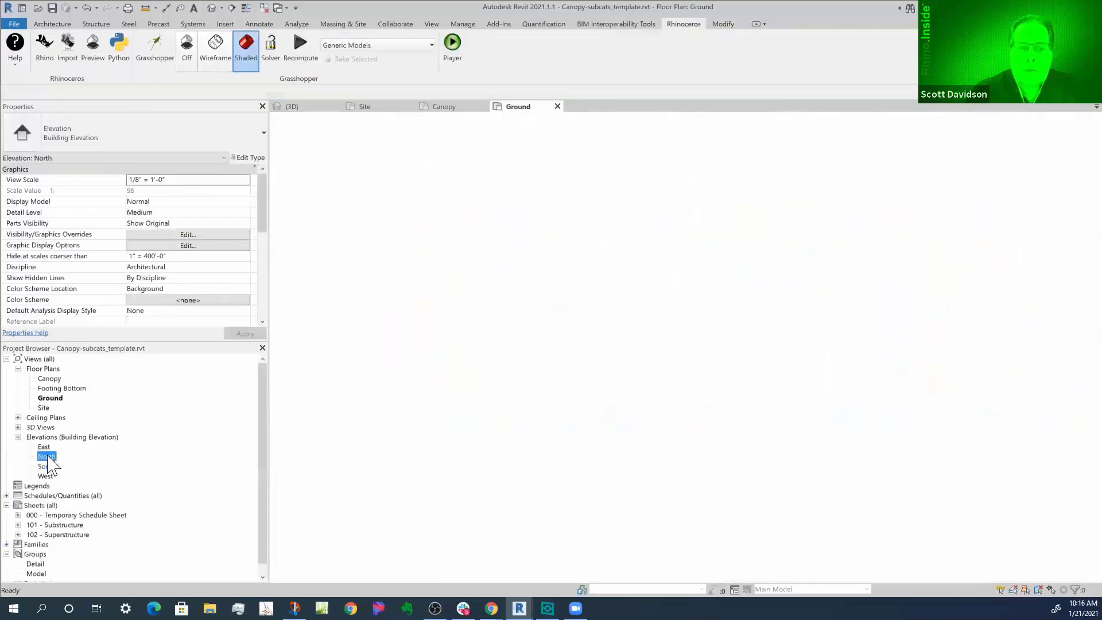
pyautogui.scroll(3, 682, 344)
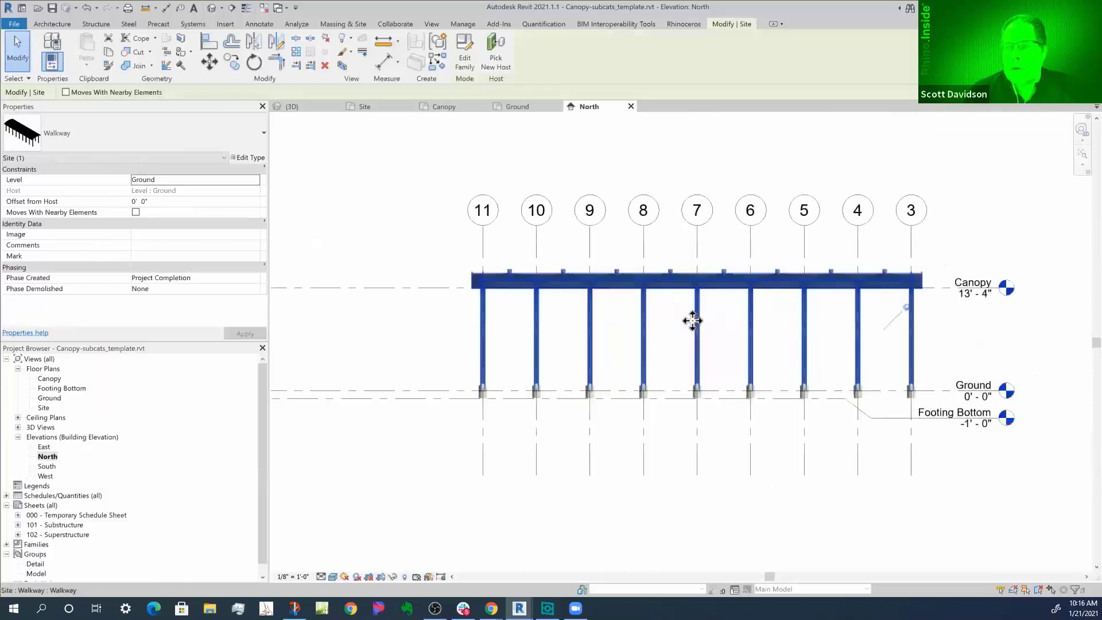
pyautogui.scroll(1, 639, 314)
pyautogui.click(318, 298)
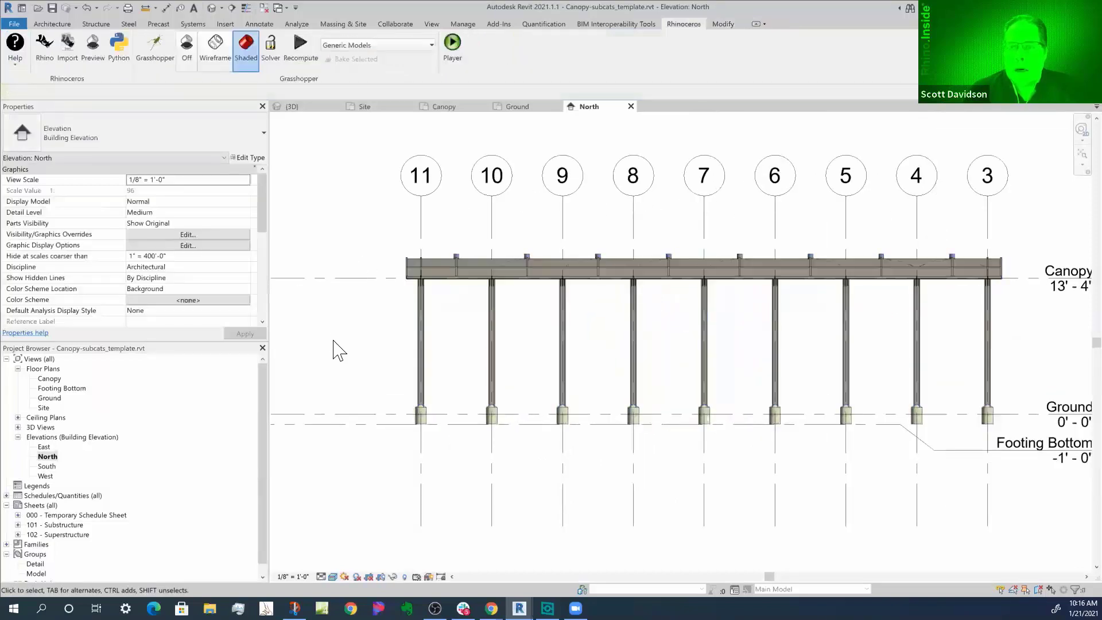
pyautogui.scroll(-2, 339, 350)
pyautogui.scroll(2, 661, 425)
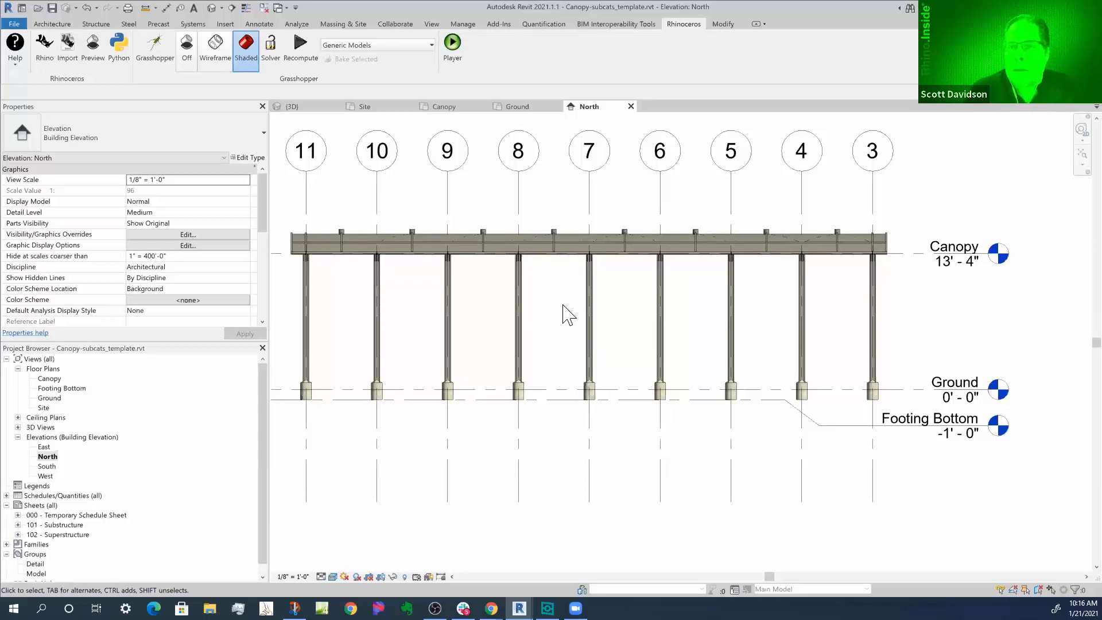
# - Close the North, Ground, Canopy and Site views to return to the 3D view, and switch to Grasshopper
pyautogui.click(631, 106)
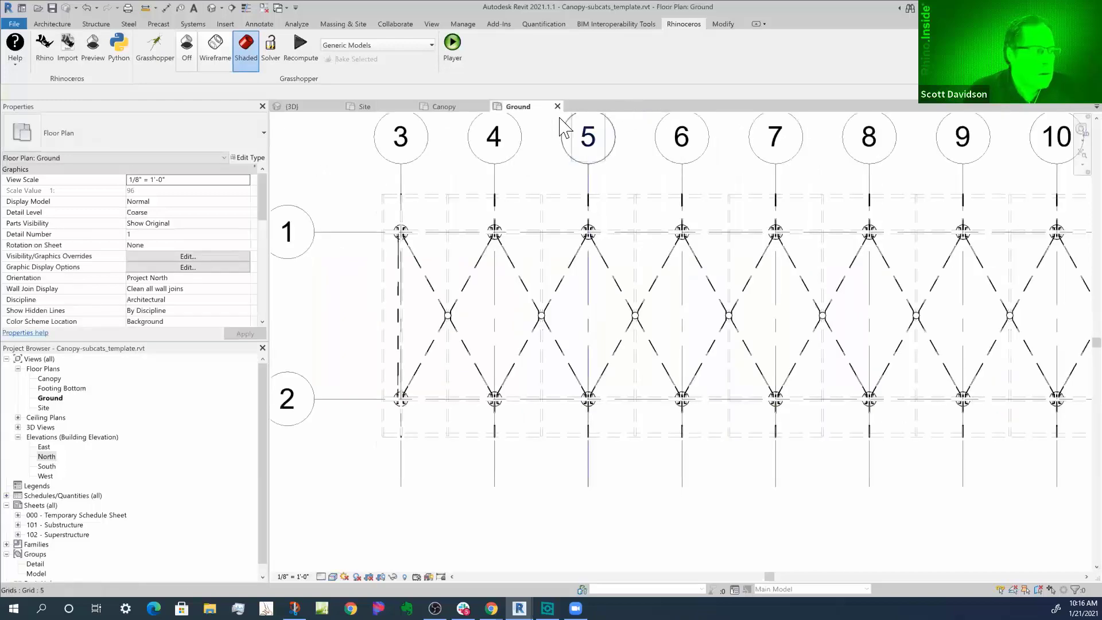
pyautogui.click(558, 106)
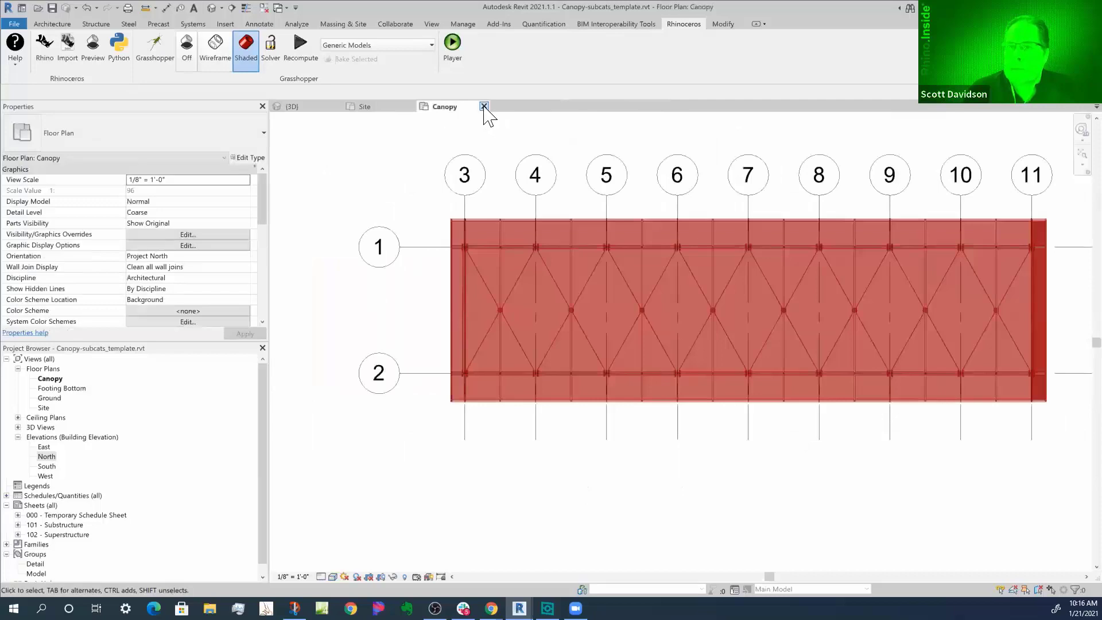
pyautogui.click(486, 107)
pyautogui.click(411, 106)
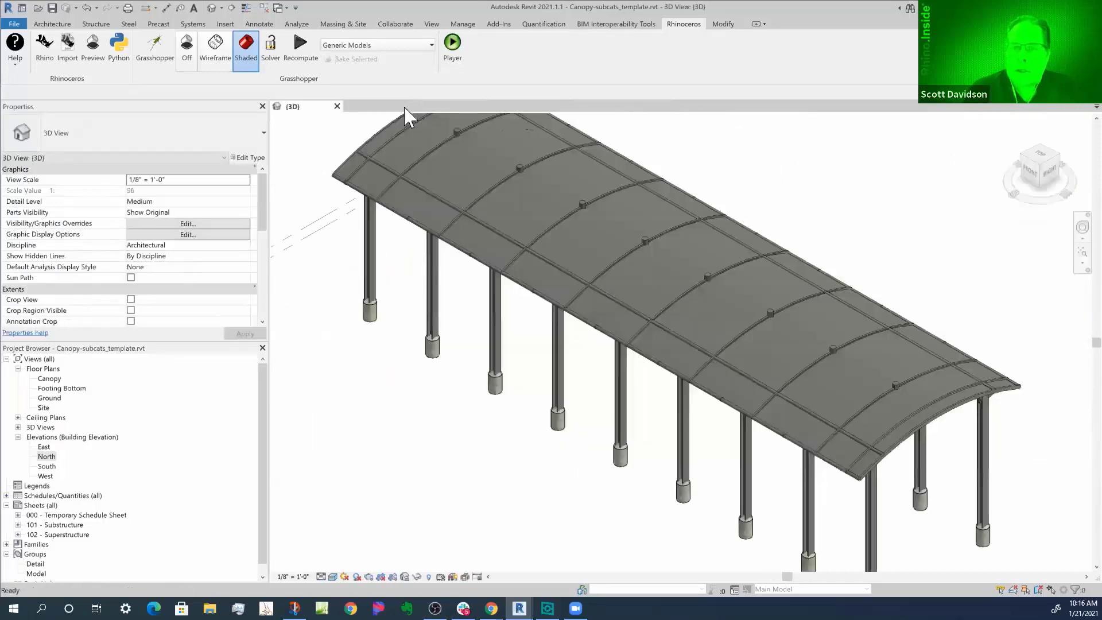
pyautogui.click(160, 55)
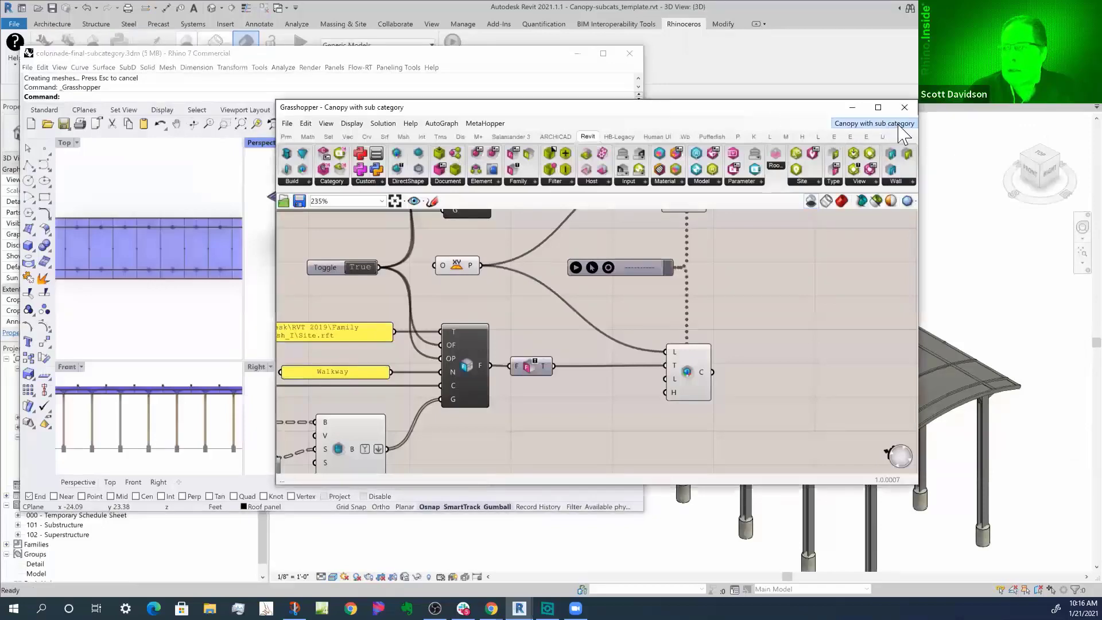
# - Close the Canopy with sub category definition and the Grasshopper window, and return to Revit
pyautogui.moveTo(887, 125)
pyautogui.click(918, 137)
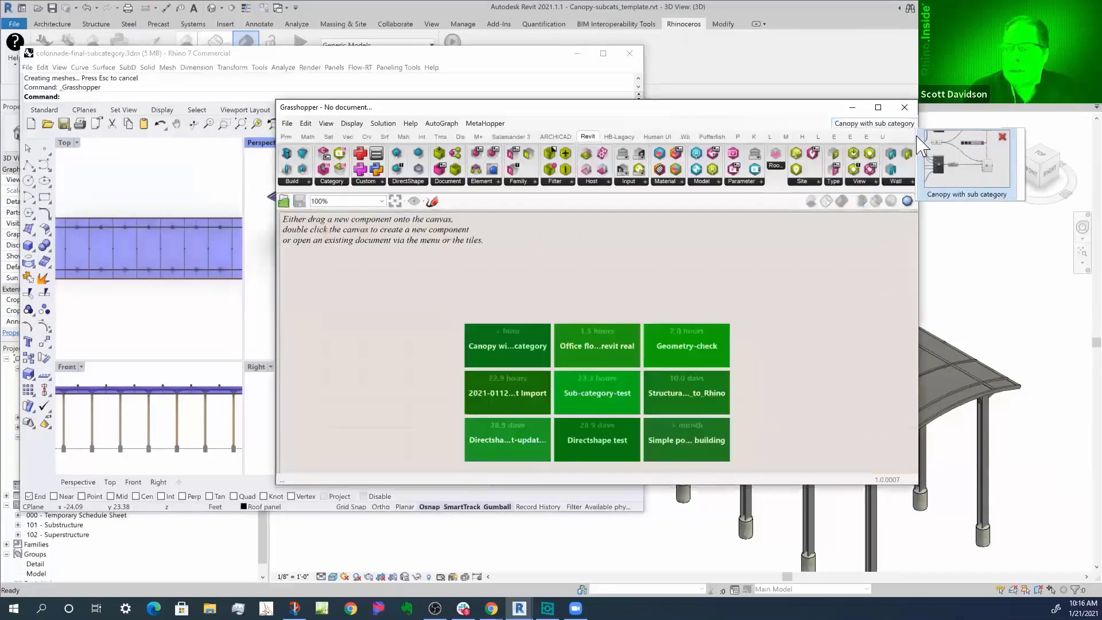
pyautogui.click(905, 108)
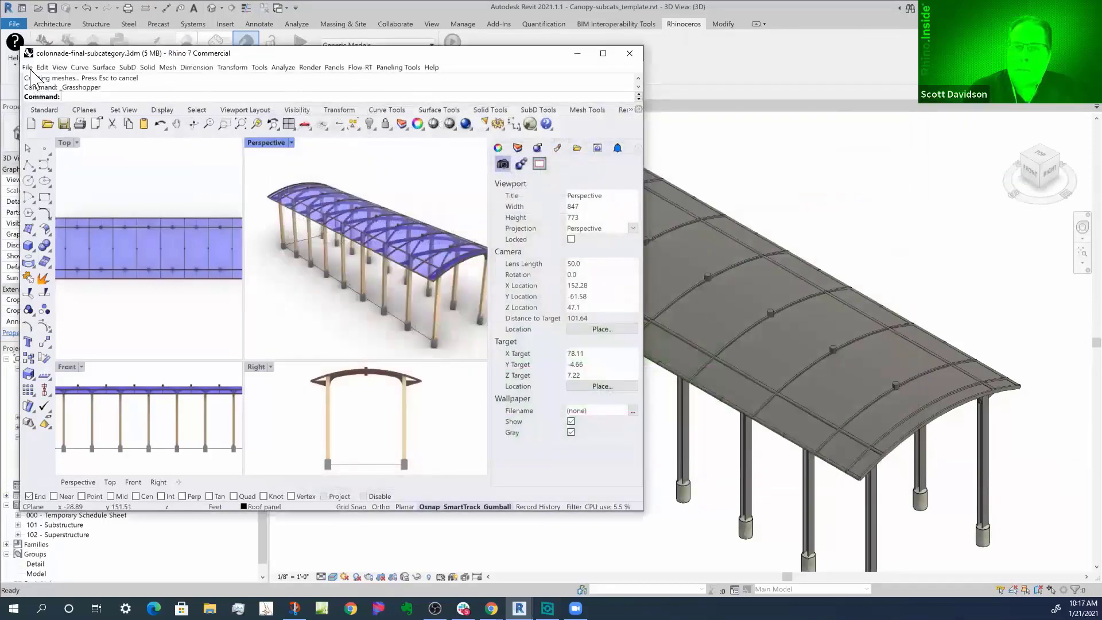
pyautogui.click(27, 67)
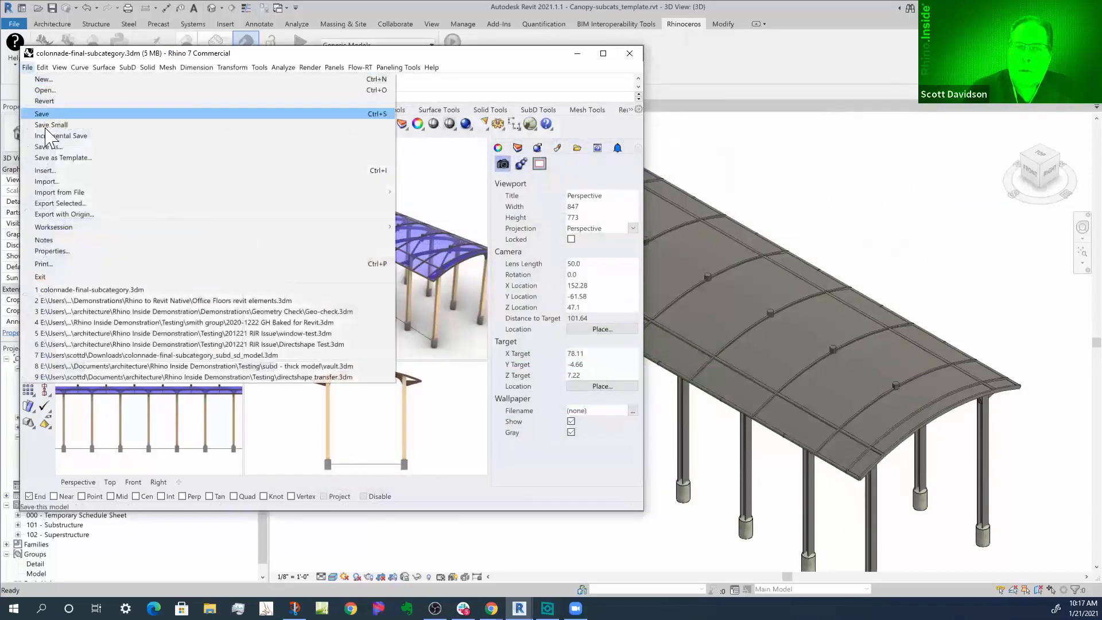
pyautogui.press('Escape')
pyautogui.click(399, 67)
pyautogui.click(759, 53)
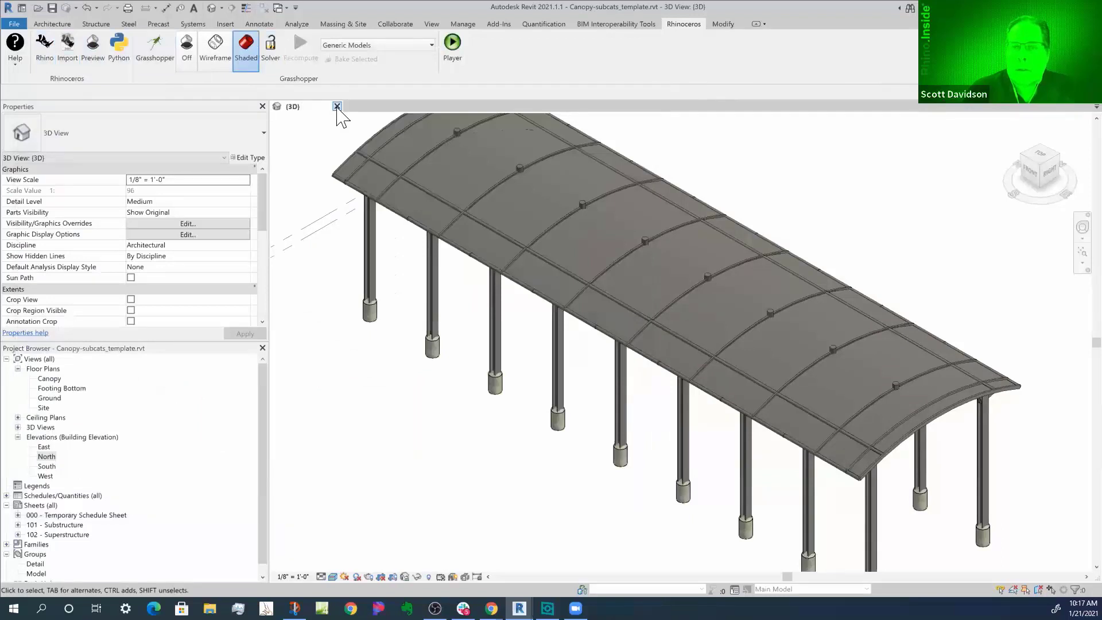
# - Close the Canopy-subcats_template project without saving and open the recent office floors native template model
pyautogui.click(337, 107)
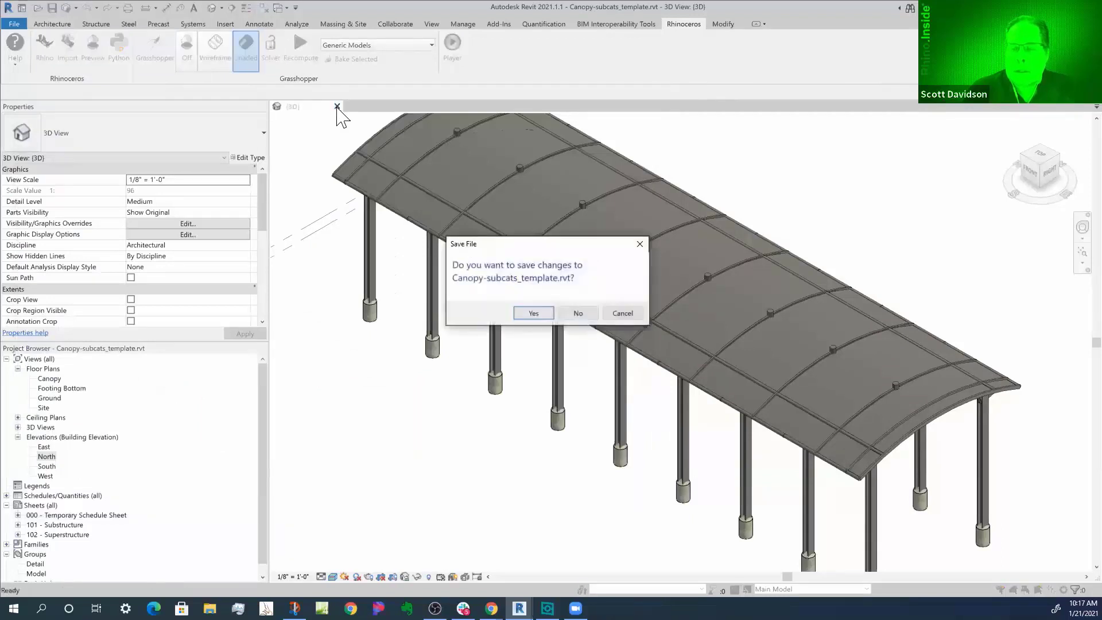
pyautogui.click(578, 313)
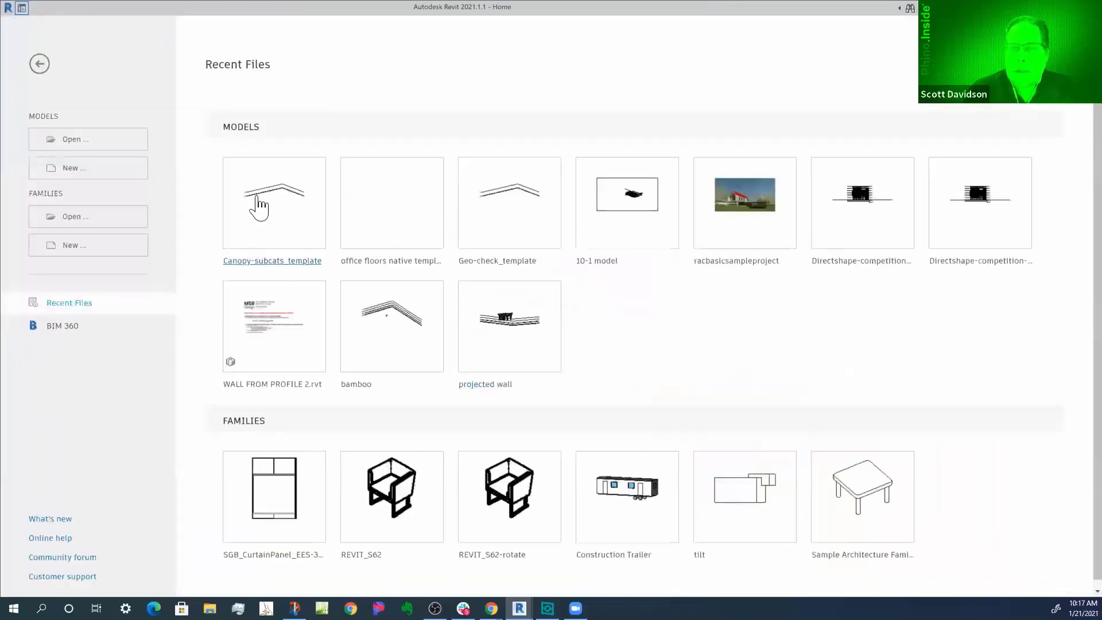
pyautogui.click(391, 219)
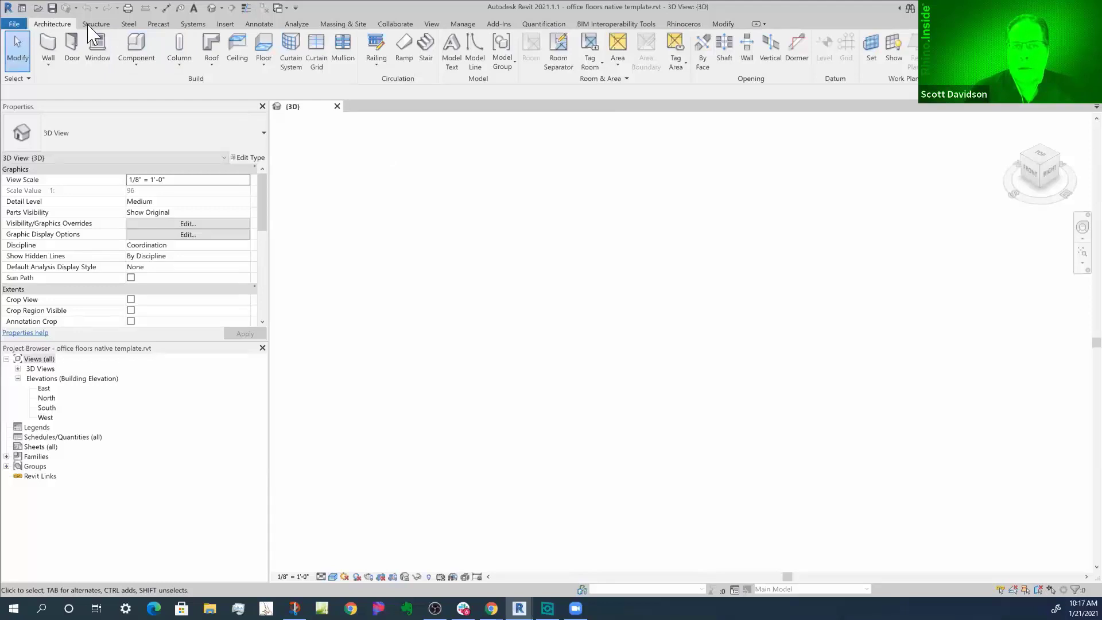
# - Switch to Rhino and open the recent model Office Floors revit elements.3dm
pyautogui.click(685, 24)
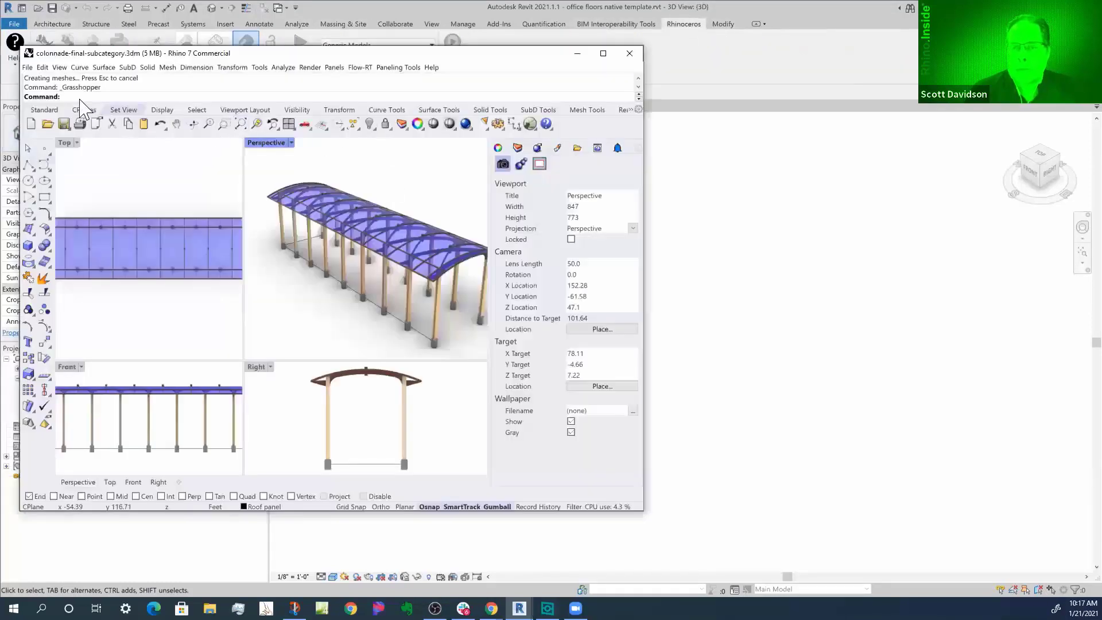
pyautogui.click(27, 67)
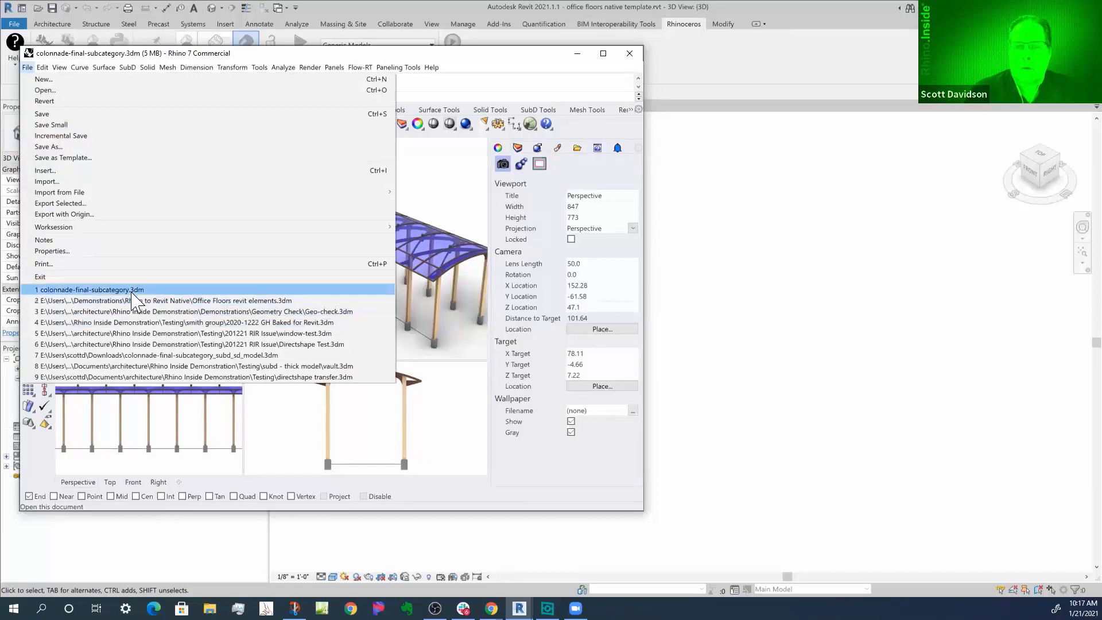
pyautogui.click(135, 310)
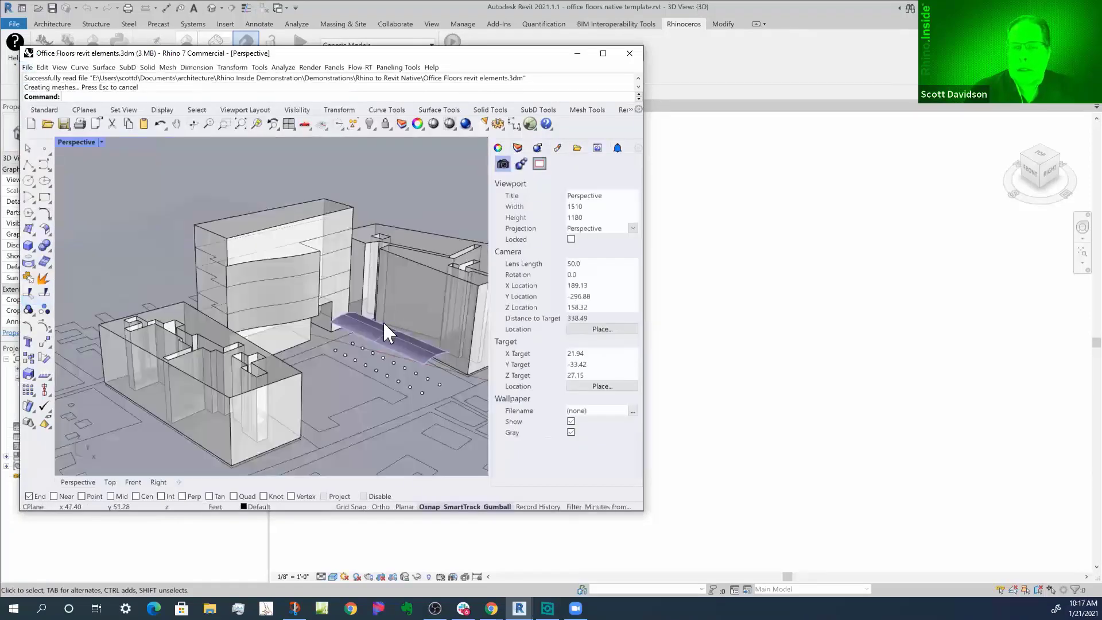
# - Examine the office building masses, the curved canopy surface and its column points in the Perspective view
pyautogui.moveTo(354, 331); pyautogui.dragTo(374, 316, button='right')
pyautogui.scroll(4, 317, 315)
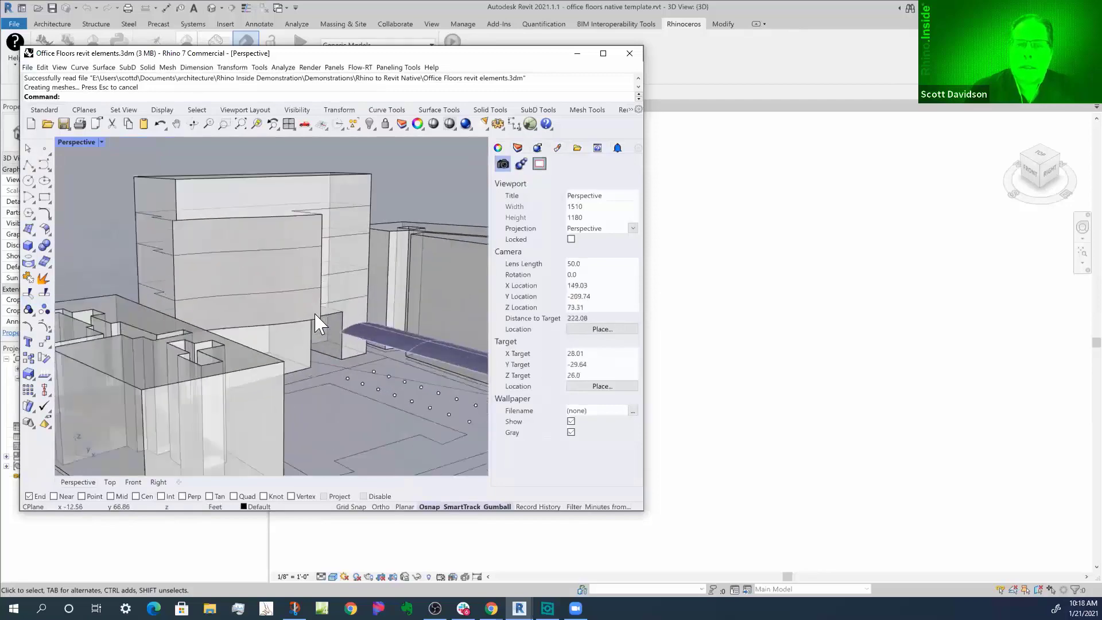
pyautogui.scroll(-2, 284, 309)
pyautogui.moveTo(298, 306); pyautogui.dragTo(271, 325, button='right')
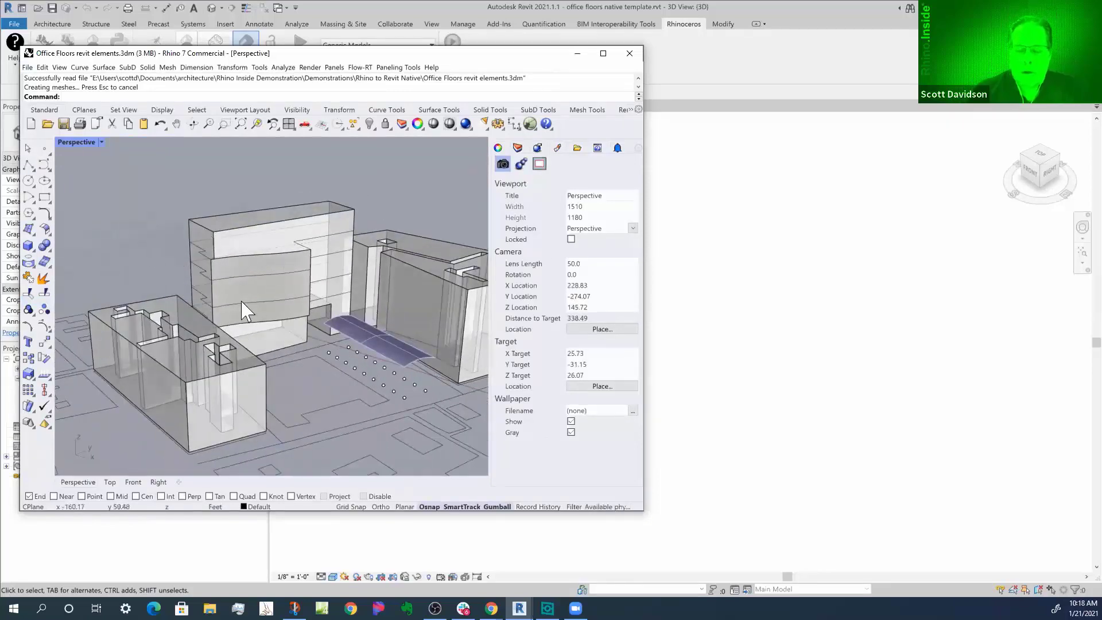
pyautogui.scroll(4, 202, 255)
pyautogui.scroll(-2, 218, 256)
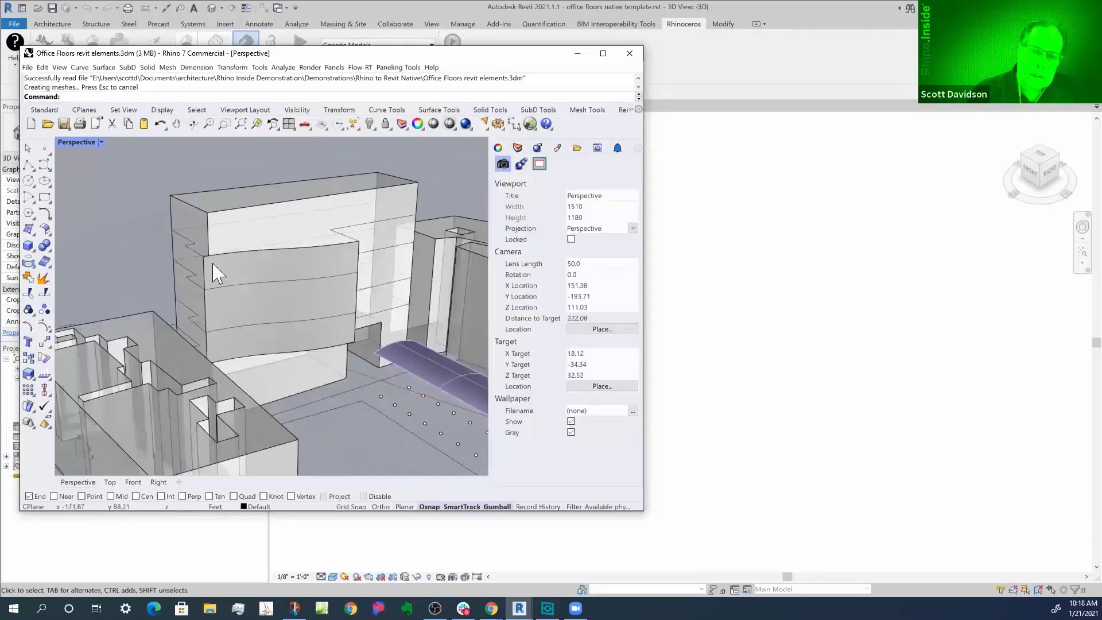
pyautogui.scroll(-4, 273, 322)
pyautogui.scroll(6, 380, 385)
pyautogui.scroll(-2, 269, 324)
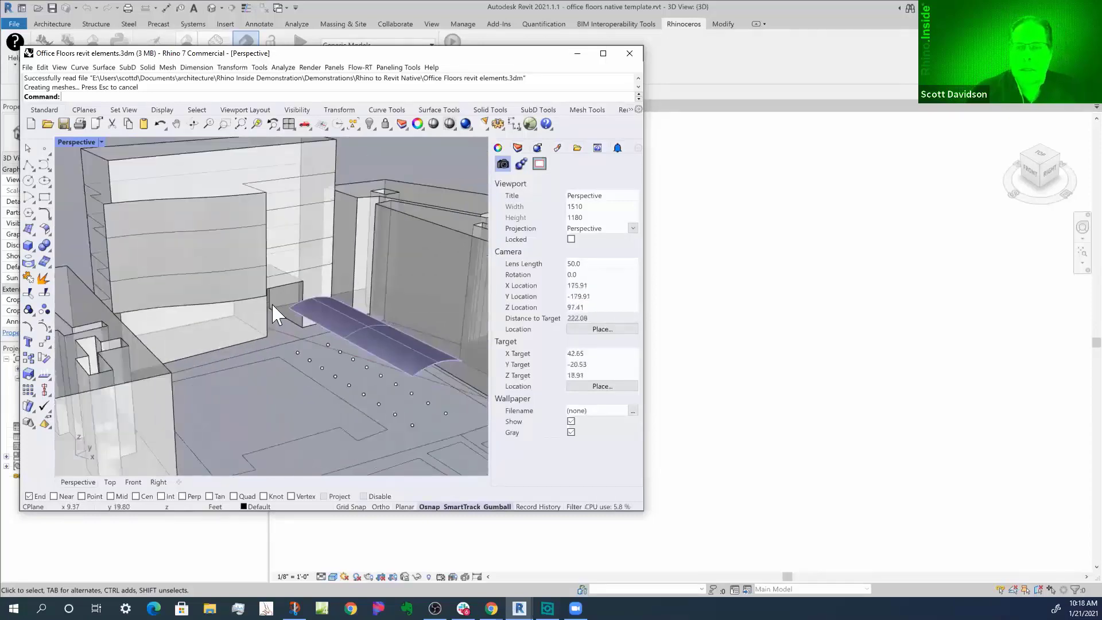
# - Launch Grasshopper, open the recent definition Office floors revit real.gh and reposition the Grasshopper window
pyautogui.click(530, 123)
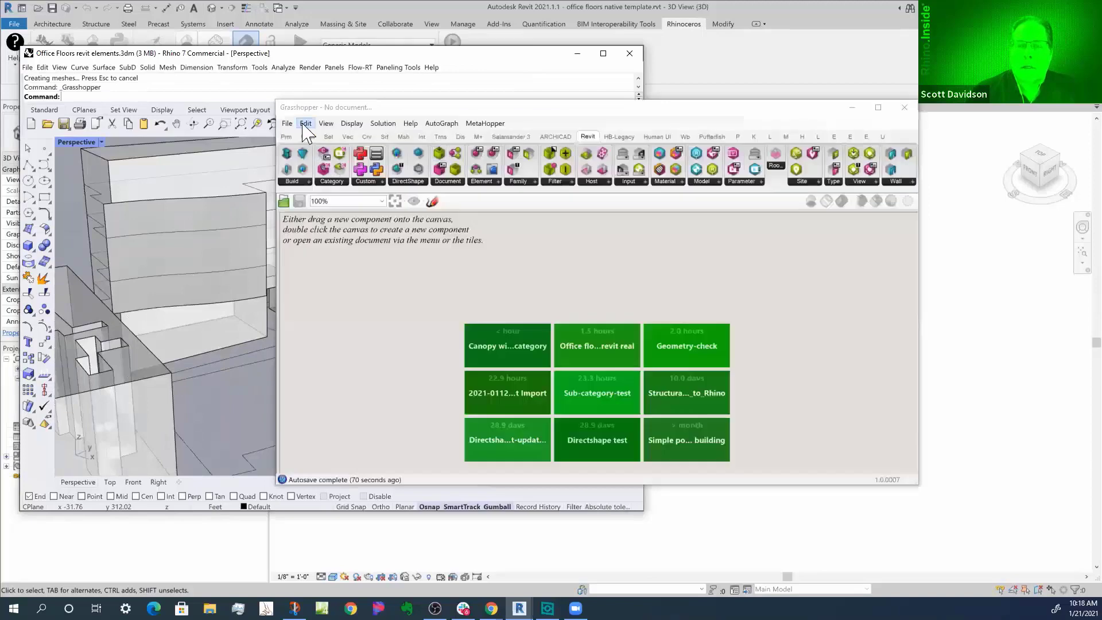
pyautogui.click(287, 123)
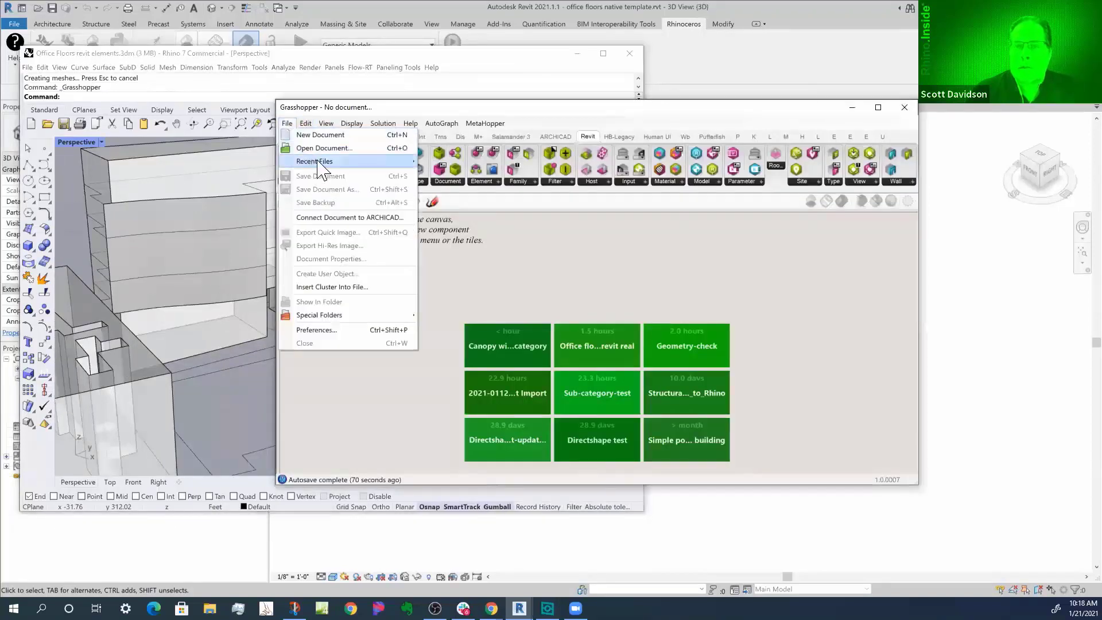
pyautogui.moveTo(318, 163)
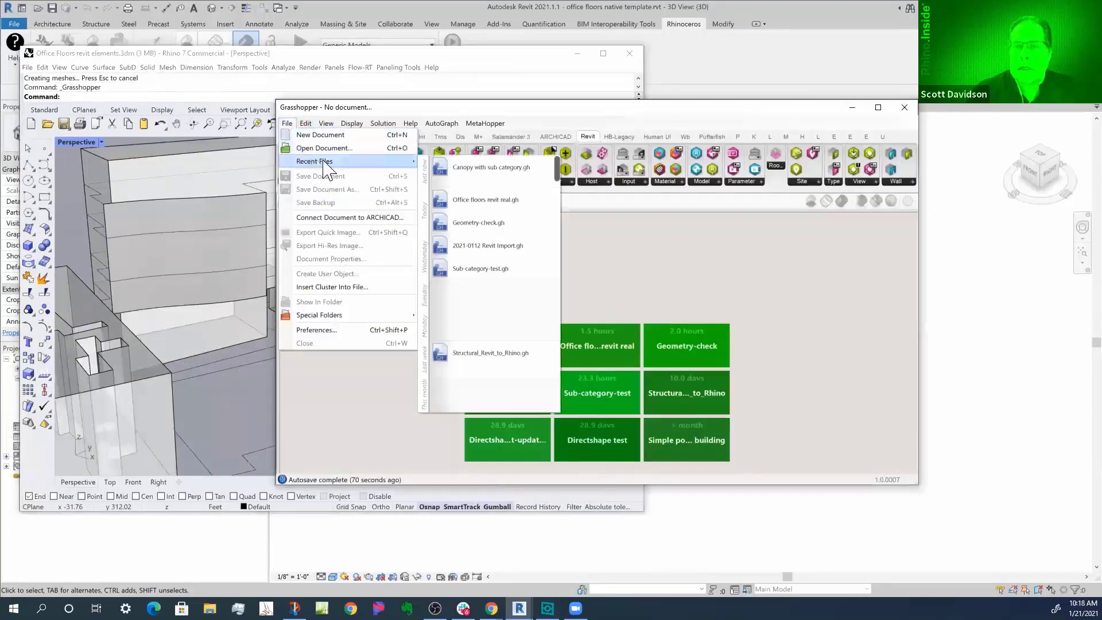
pyautogui.click(479, 200)
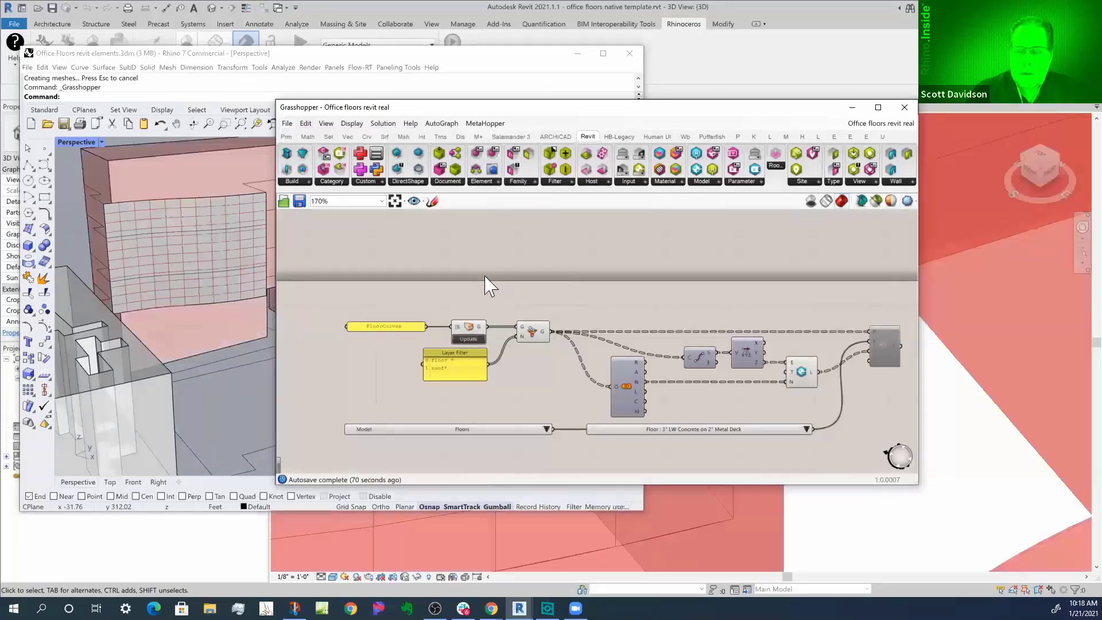
pyautogui.moveTo(515, 113); pyautogui.dragTo(513, 144)
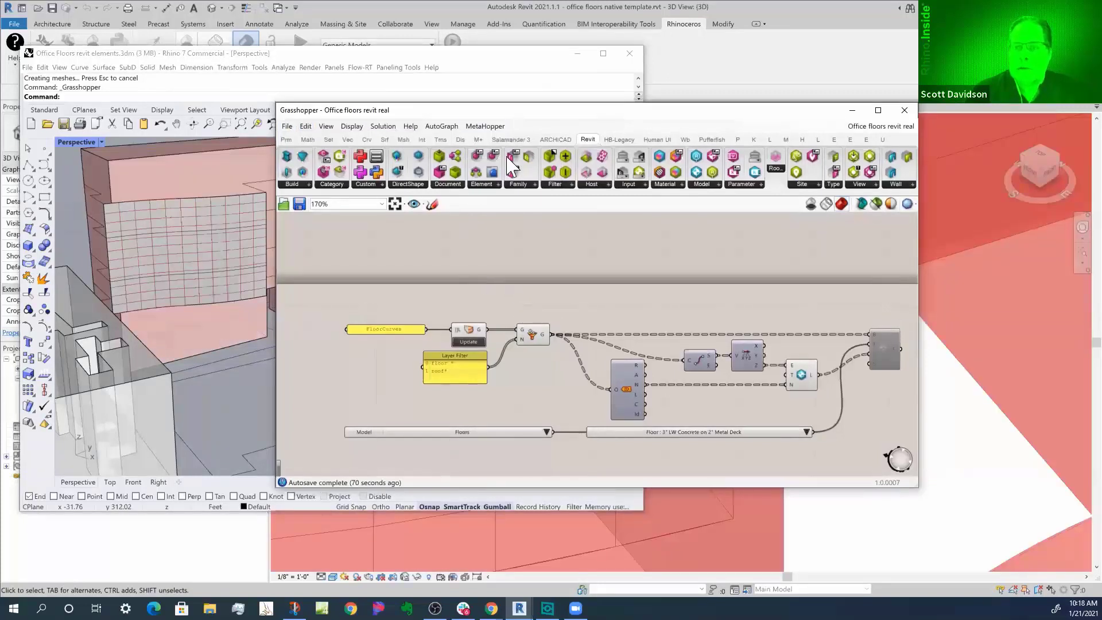
# - Examine the floor portion of the definition, from the FloorCurves layer and Layer Filter through the level and floor components
pyautogui.scroll(-2, 360, 348)
pyautogui.scroll(2, 360, 349)
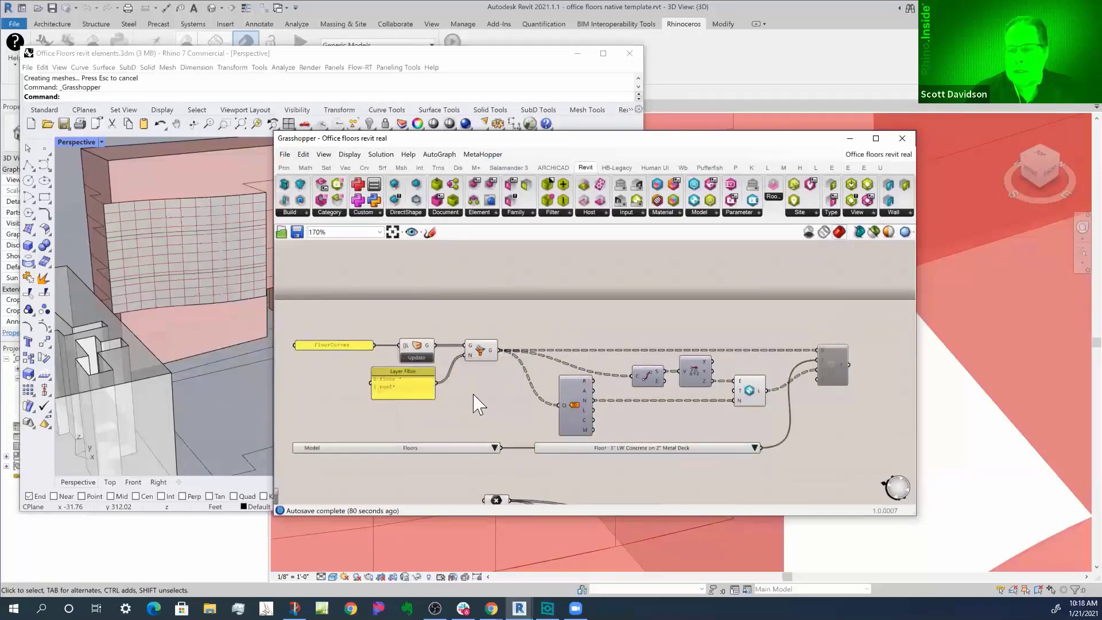
pyautogui.scroll(-1, 474, 395)
pyautogui.scroll(3, 497, 394)
pyautogui.scroll(-2, 462, 390)
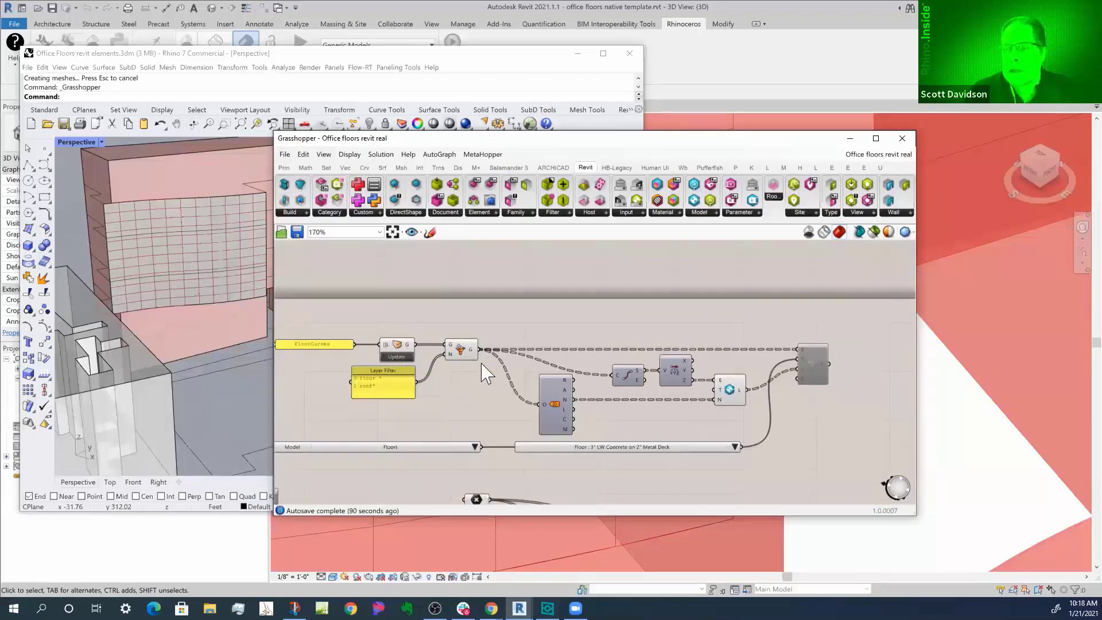
pyautogui.scroll(5, 372, 390)
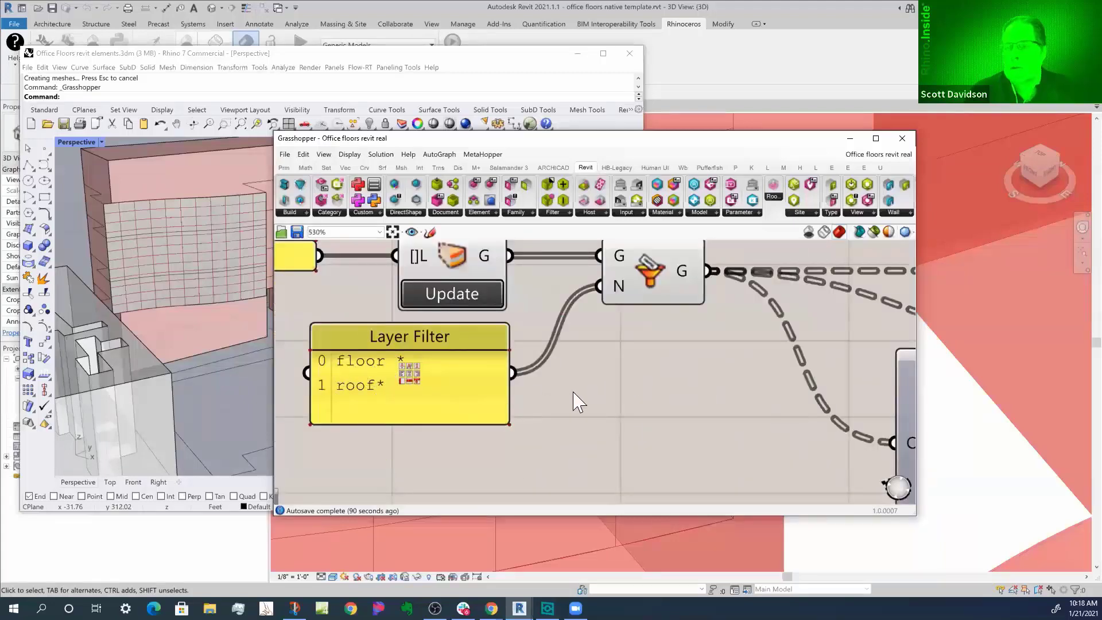
pyautogui.scroll(-2, 437, 337)
pyautogui.scroll(-2, 535, 377)
pyautogui.scroll(2, 784, 405)
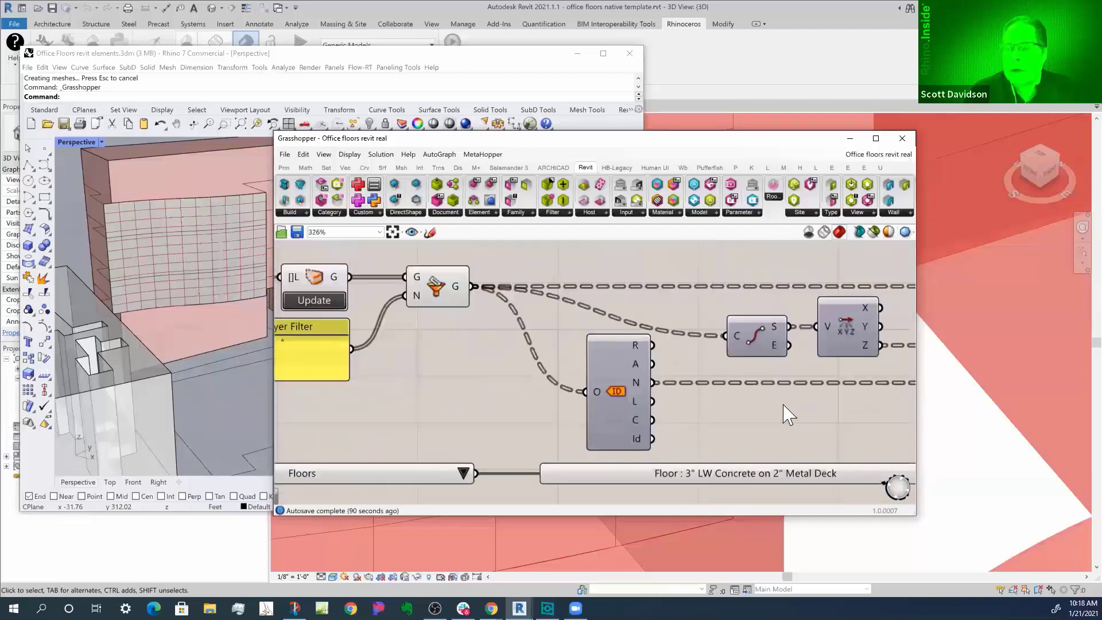
pyautogui.scroll(-2, 687, 404)
pyautogui.scroll(1, 772, 405)
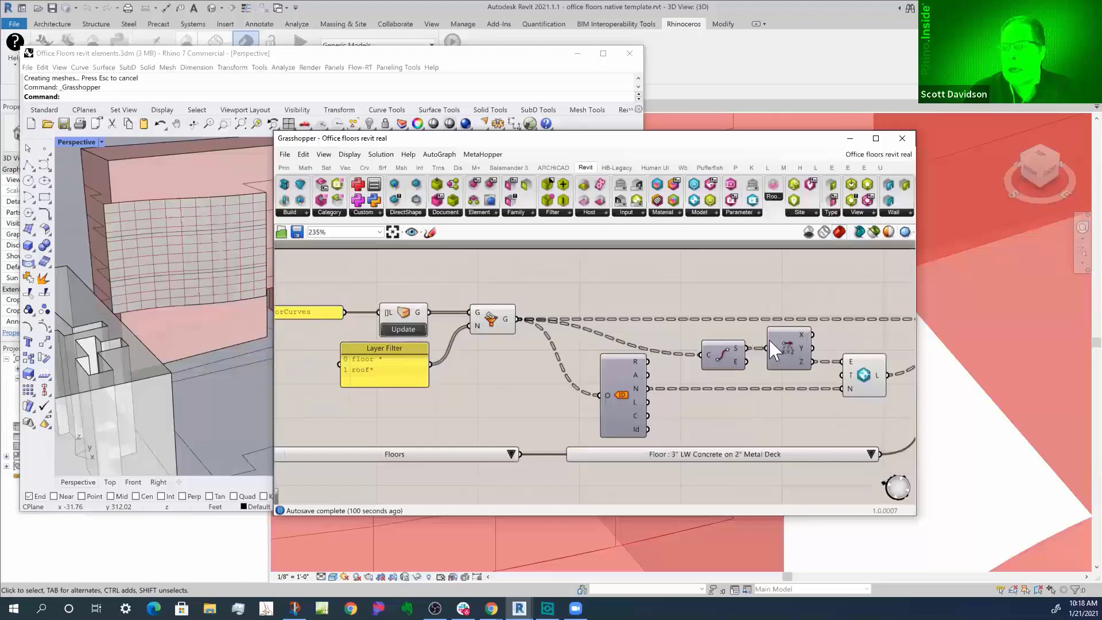
pyautogui.moveTo(821, 416); pyautogui.dragTo(692, 396, button='right')
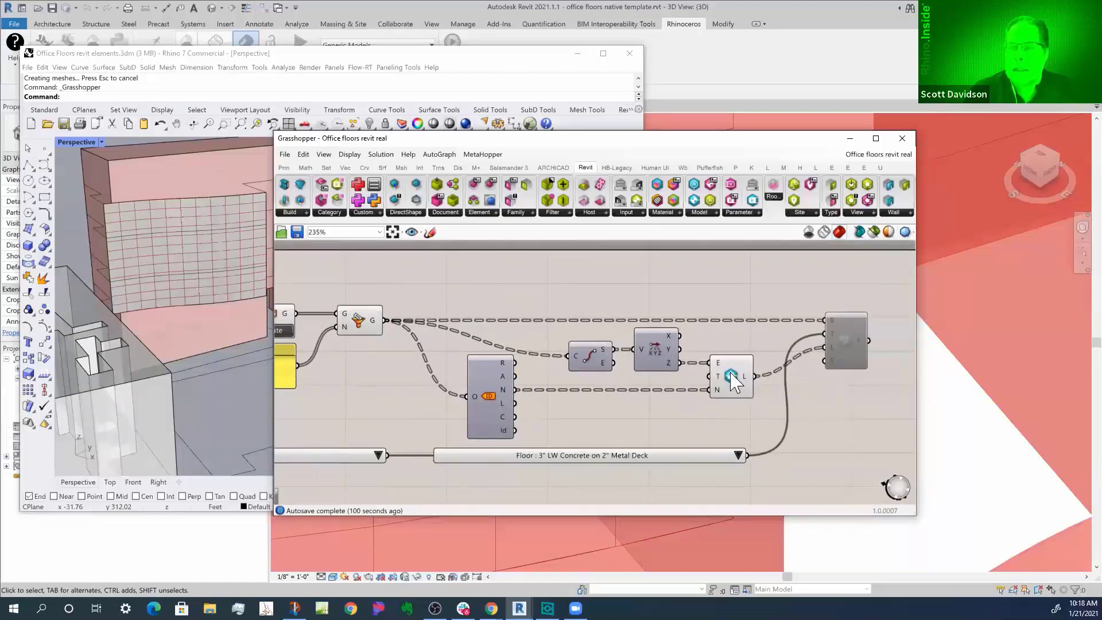
# - Look up the Add Level component in the Revit component set and read the descriptions of the Add Level and Add Floor components
pyautogui.click(715, 212)
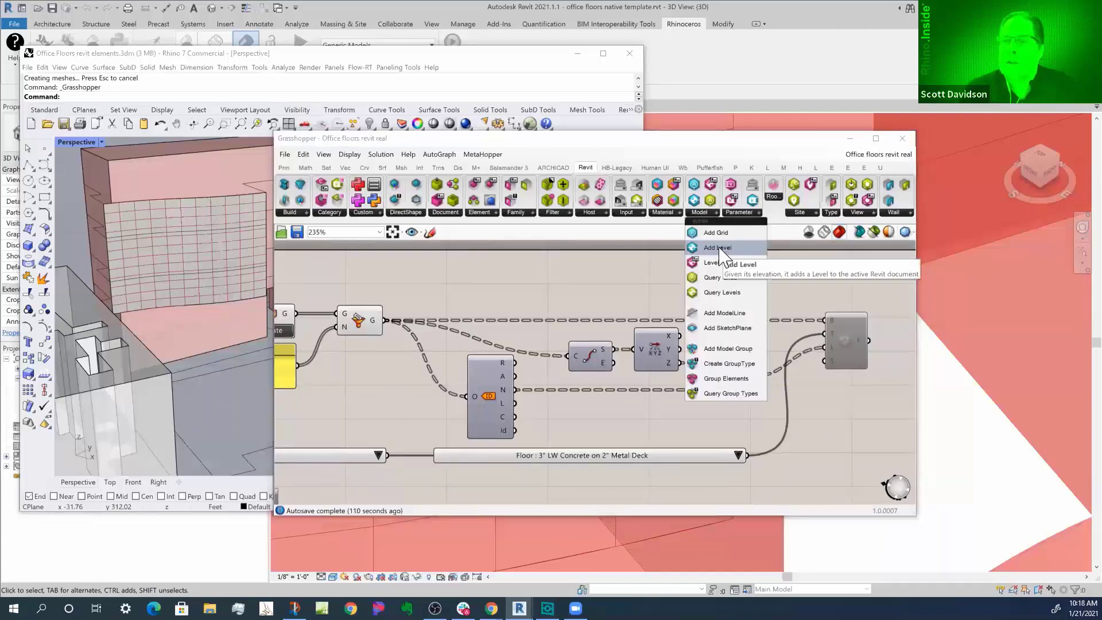
pyautogui.moveTo(718, 252); pyautogui.dragTo(731, 376)
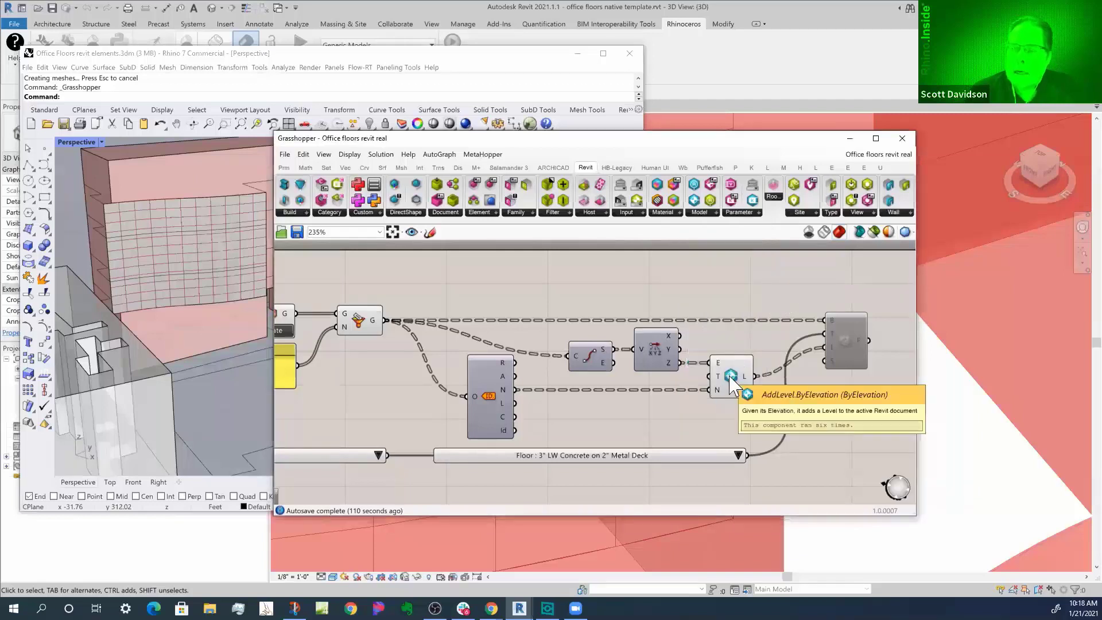
pyautogui.moveTo(822, 349); pyautogui.dragTo(824, 349)
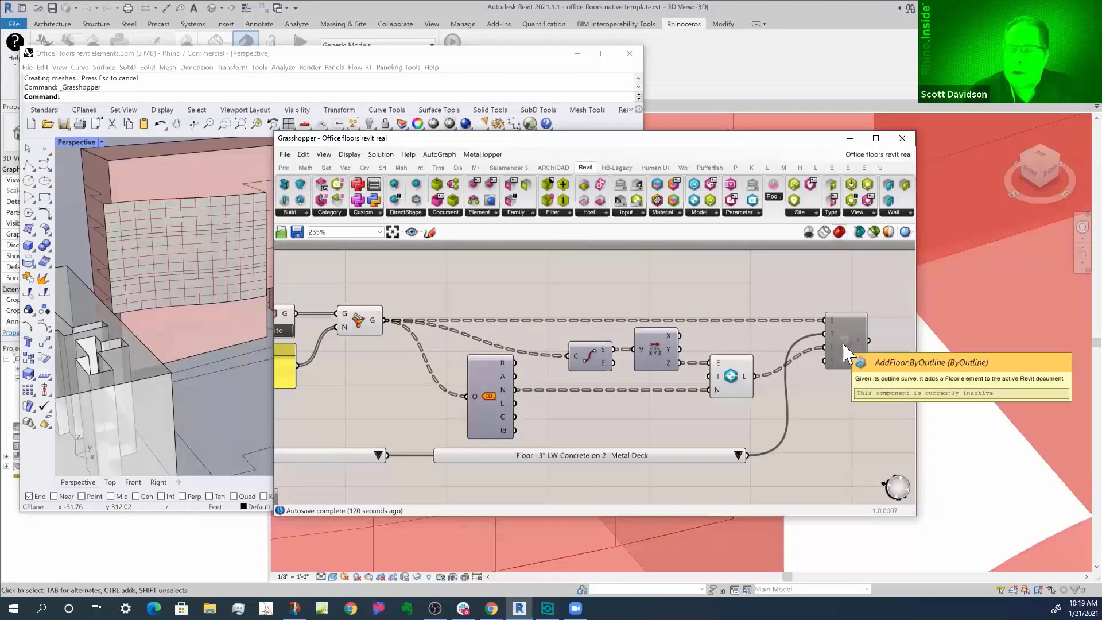
# - Review the floor types available for the Floors category without changing the selected type
pyautogui.scroll(-3, 606, 407)
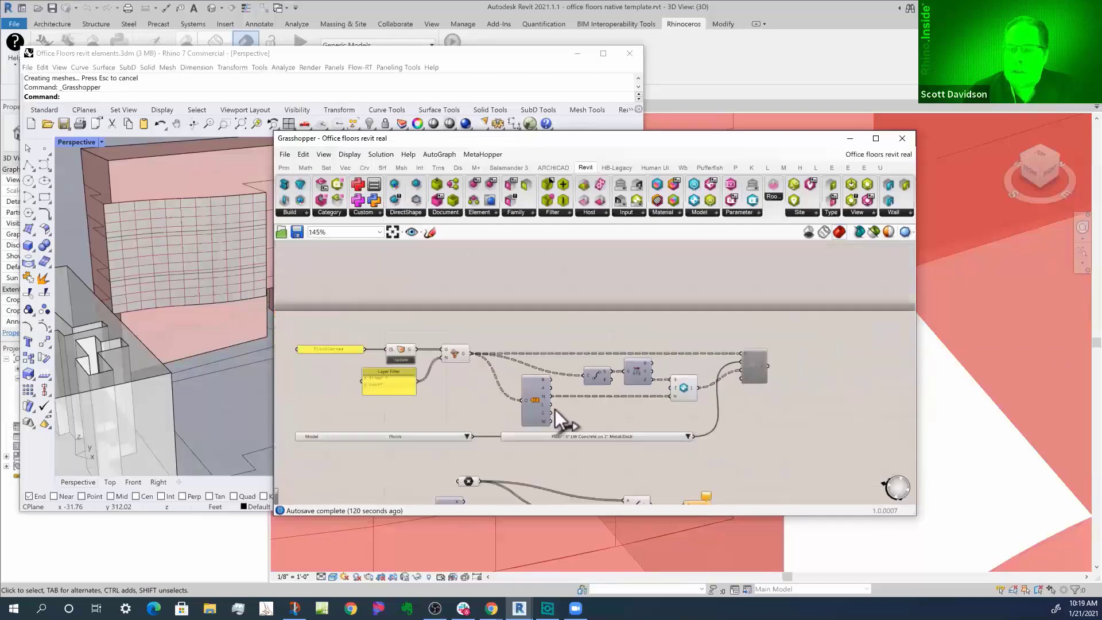
pyautogui.scroll(2, 394, 442)
pyautogui.scroll(1, 396, 453)
pyautogui.click(873, 432)
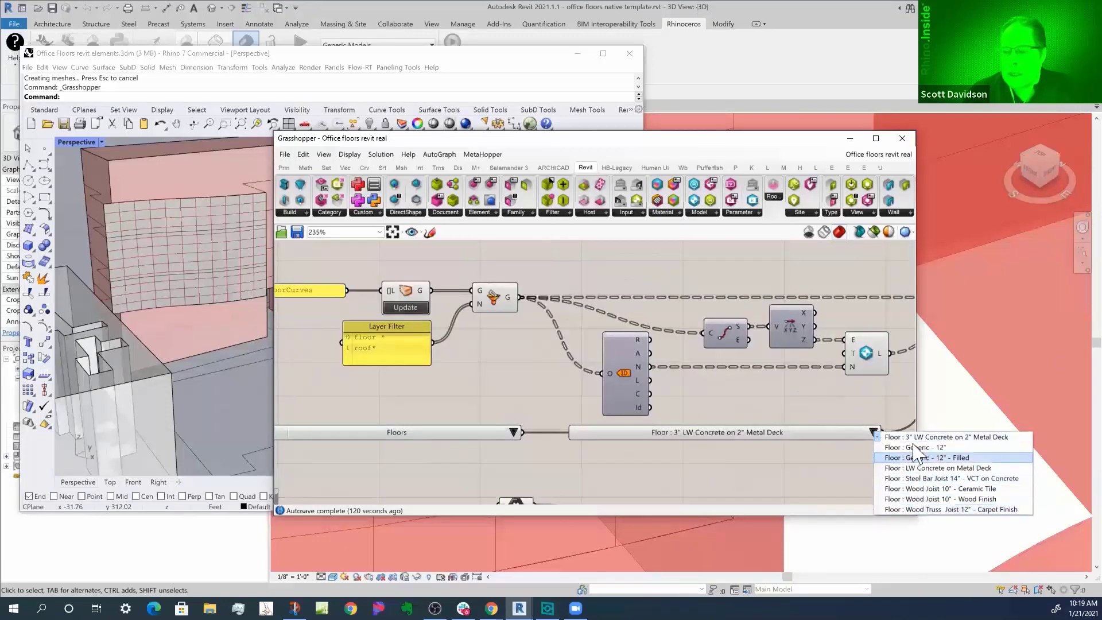
pyautogui.click(800, 276)
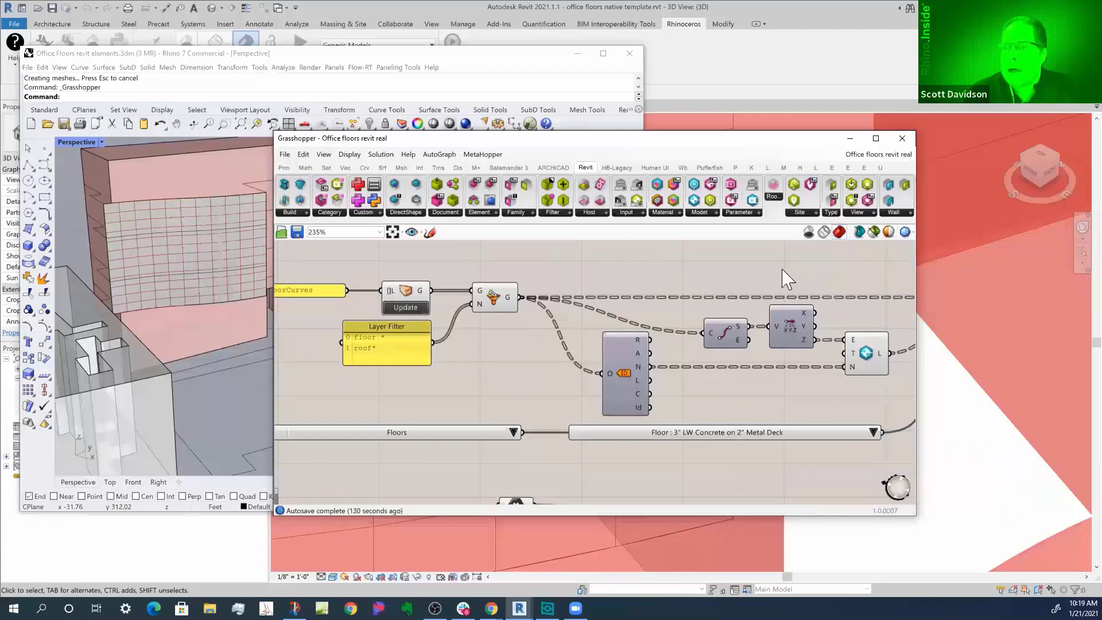
# - Enable the AddFloor component to generate the native floors, and inspect them in the Revit 3D view
pyautogui.scroll(-2, 772, 274)
pyautogui.scroll(-2, 569, 276)
pyautogui.scroll(4, 791, 297)
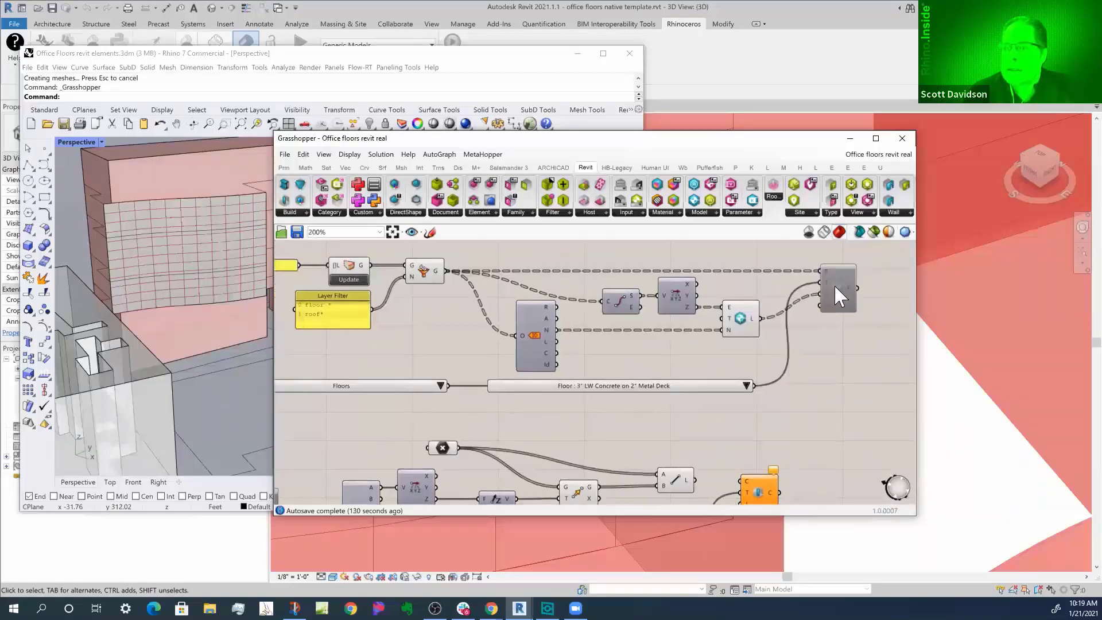
pyautogui.rightClick(835, 284)
pyautogui.click(843, 305)
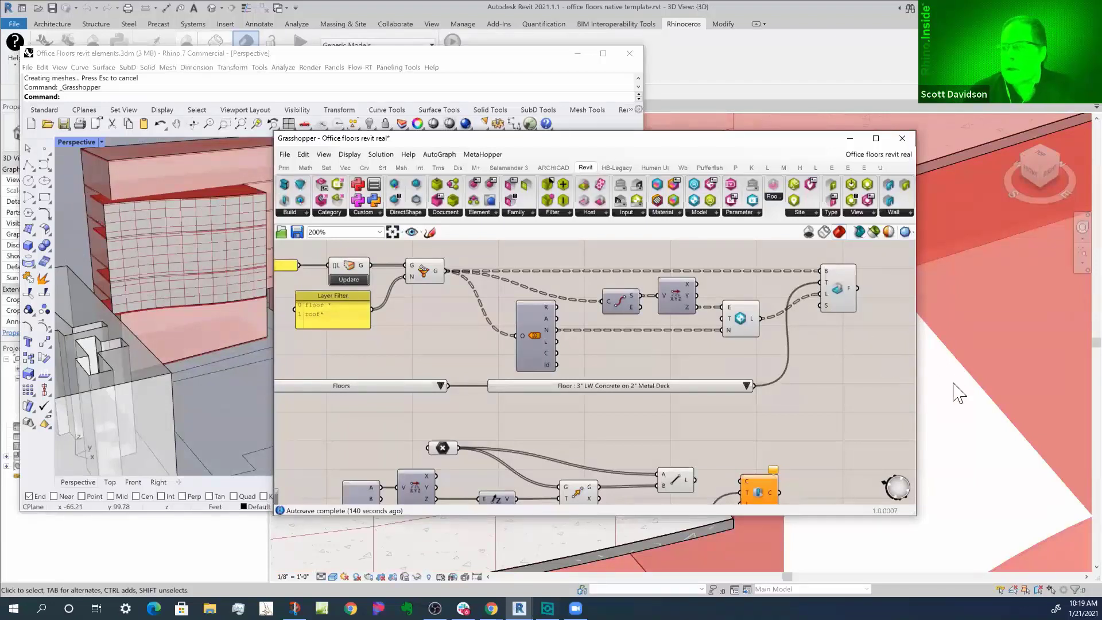
pyautogui.click(880, 382)
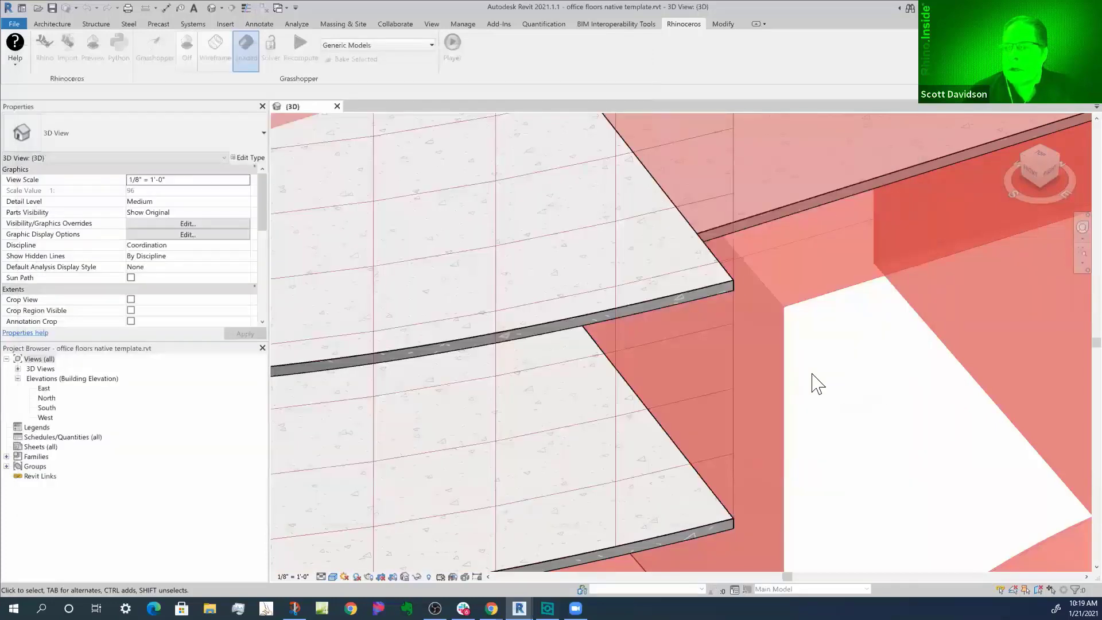
pyautogui.scroll(-8, 817, 383)
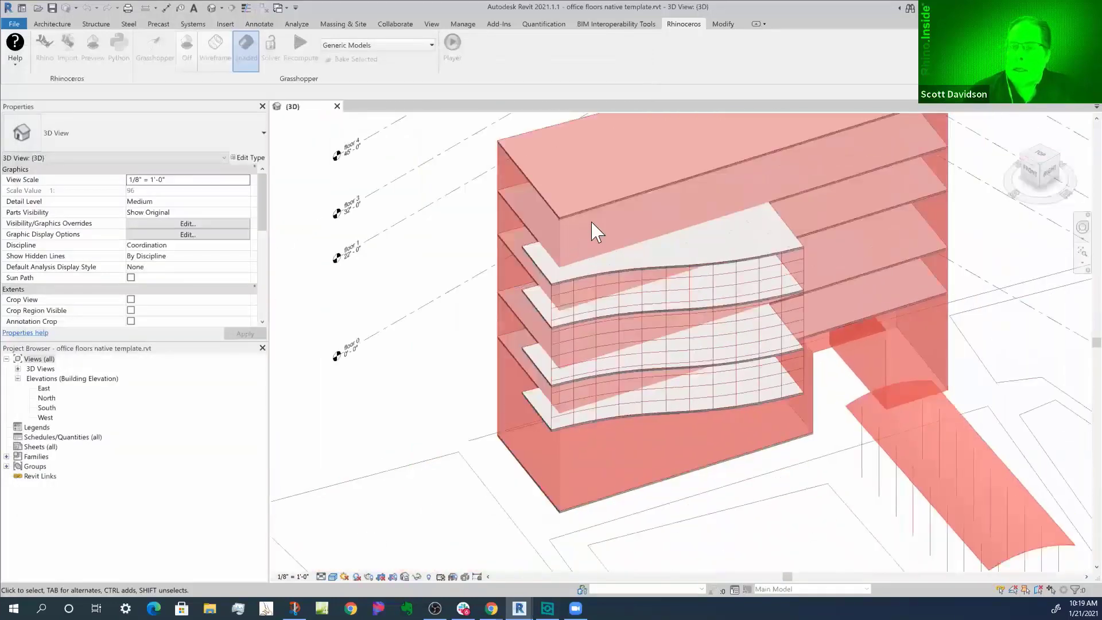
# - Examine the corners and edges of the native floor slabs in Revit and compare them with the floor surfaces in Rhino
pyautogui.scroll(5, 597, 232)
pyautogui.scroll(-1, 591, 229)
pyautogui.scroll(2, 618, 249)
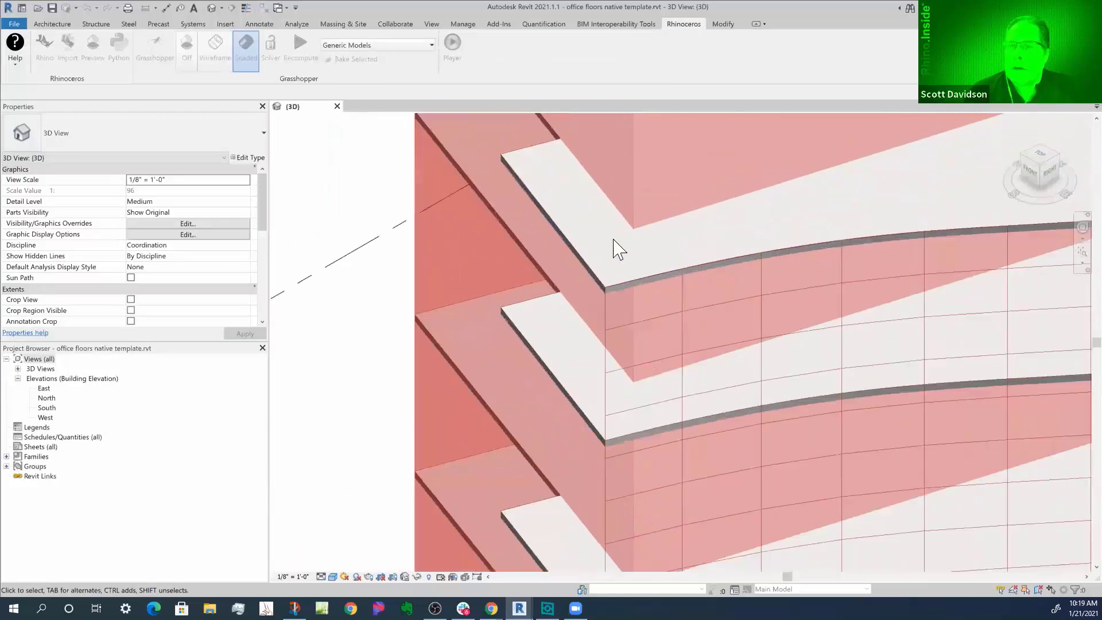
pyautogui.scroll(1, 619, 249)
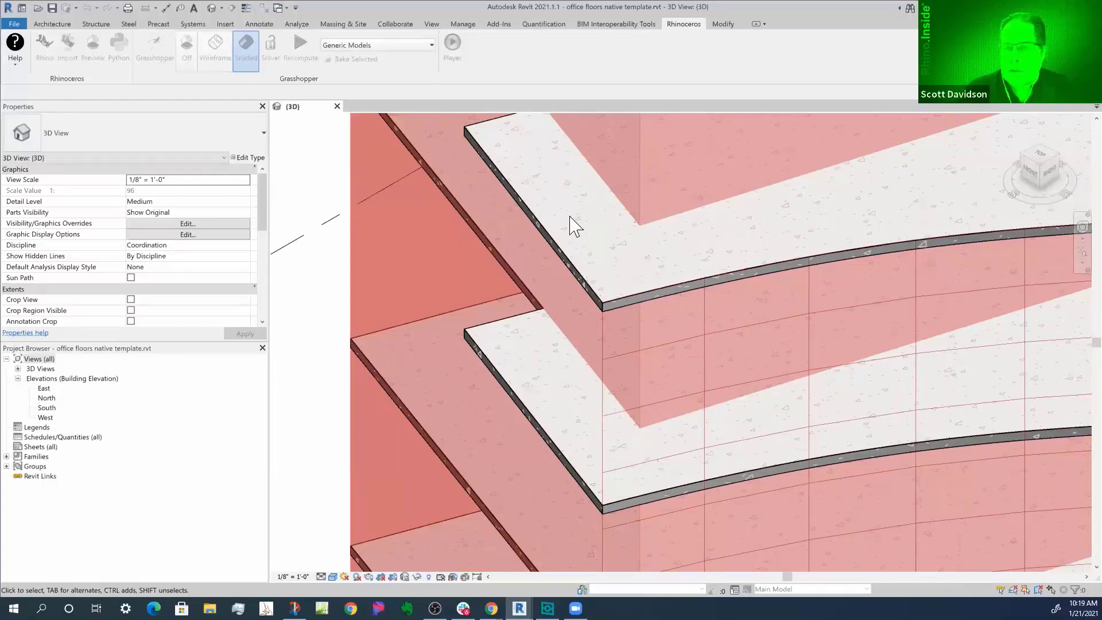
pyautogui.click(155, 57)
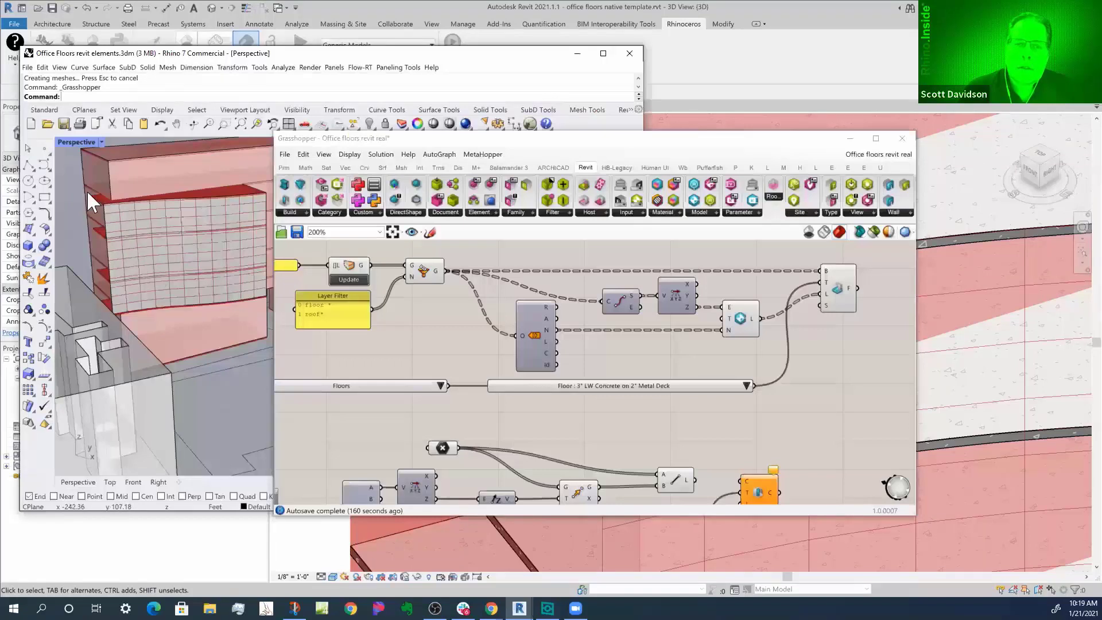
pyautogui.scroll(5, 87, 195)
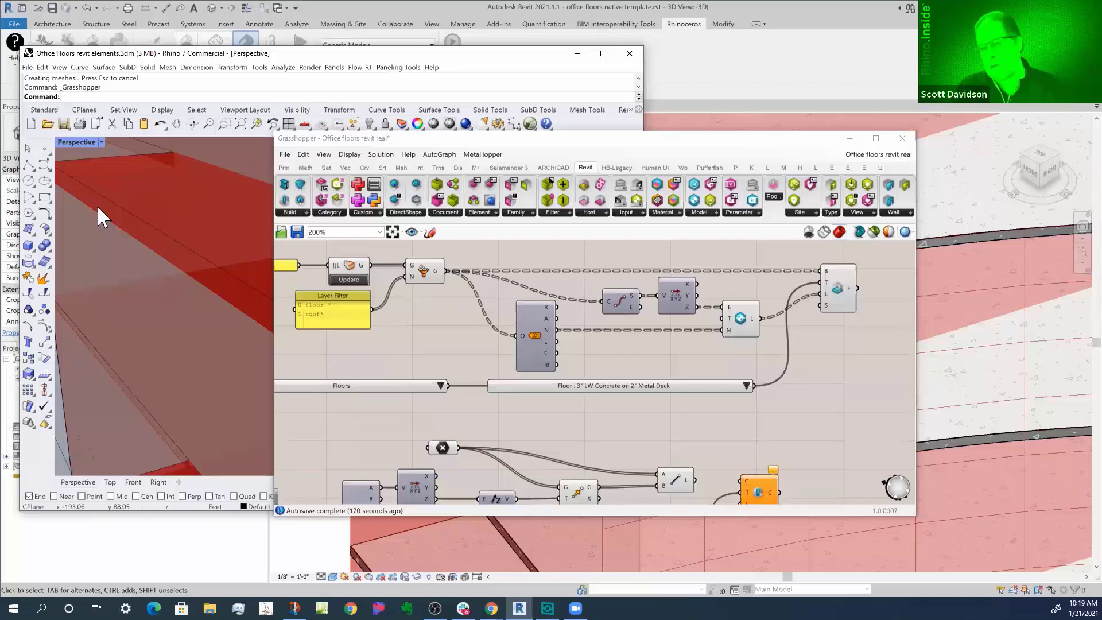
pyautogui.click(721, 80)
pyautogui.scroll(3, 561, 291)
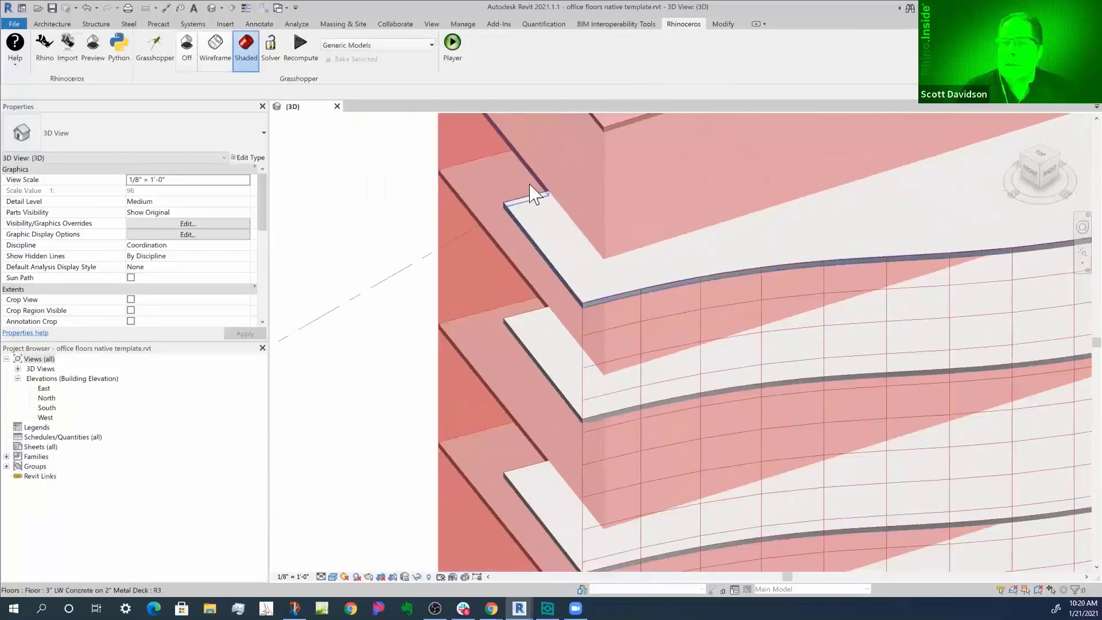
pyautogui.scroll(3, 533, 201)
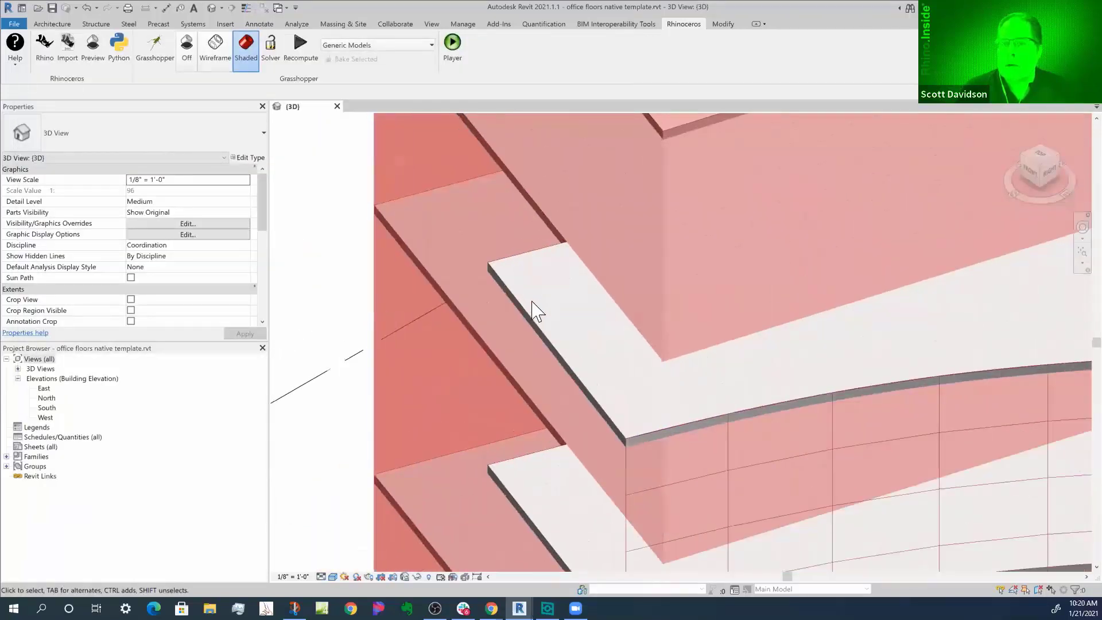
pyautogui.scroll(-3, 531, 296)
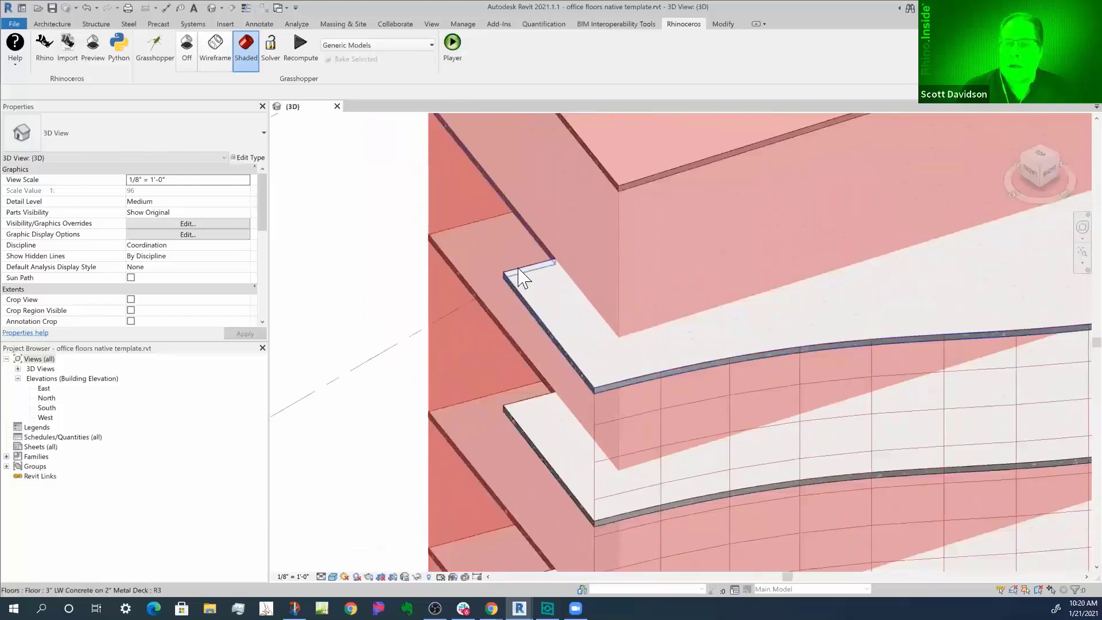
pyautogui.scroll(-1, 524, 277)
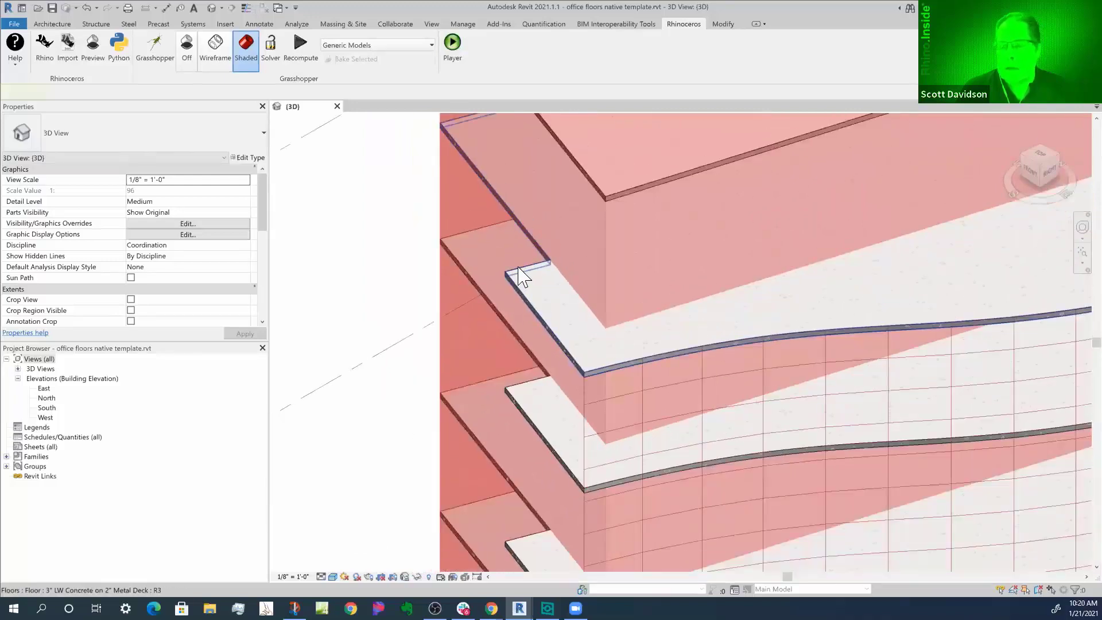
# - Select the floor 5 slab to inspect its type, constraints and available editing commands, and clear the selection
pyautogui.click(520, 276)
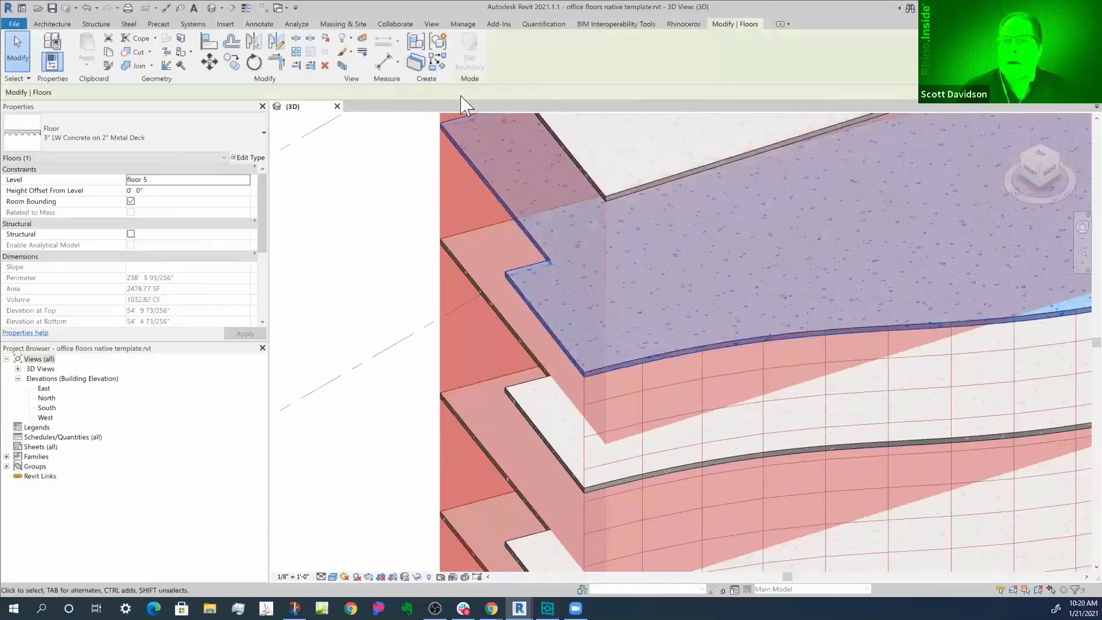
pyautogui.click(56, 26)
pyautogui.press('Escape')
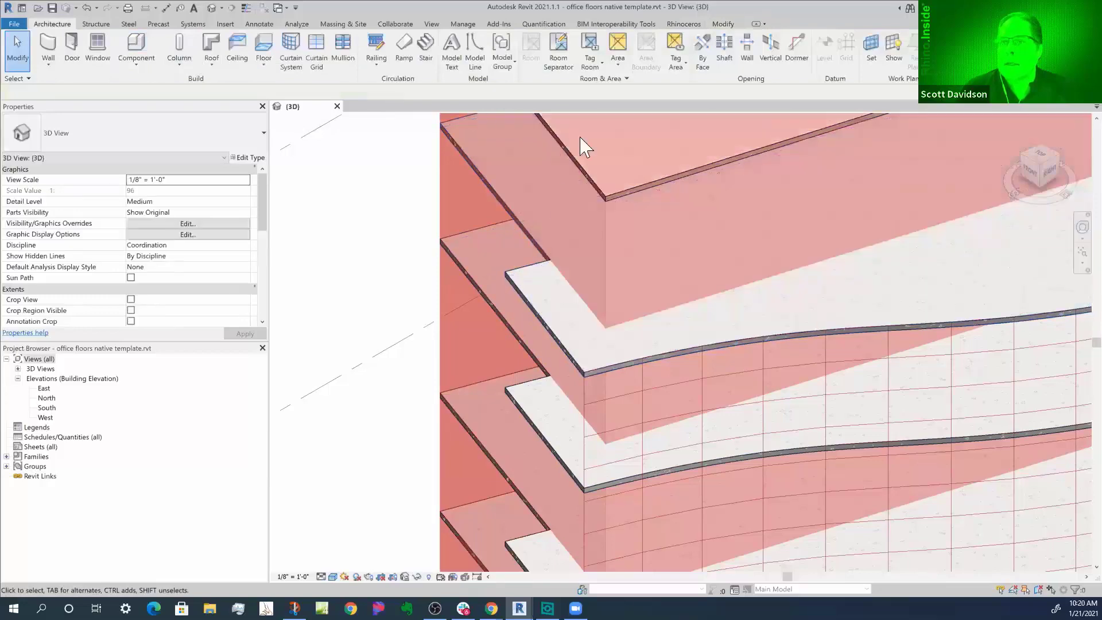
pyautogui.click(723, 24)
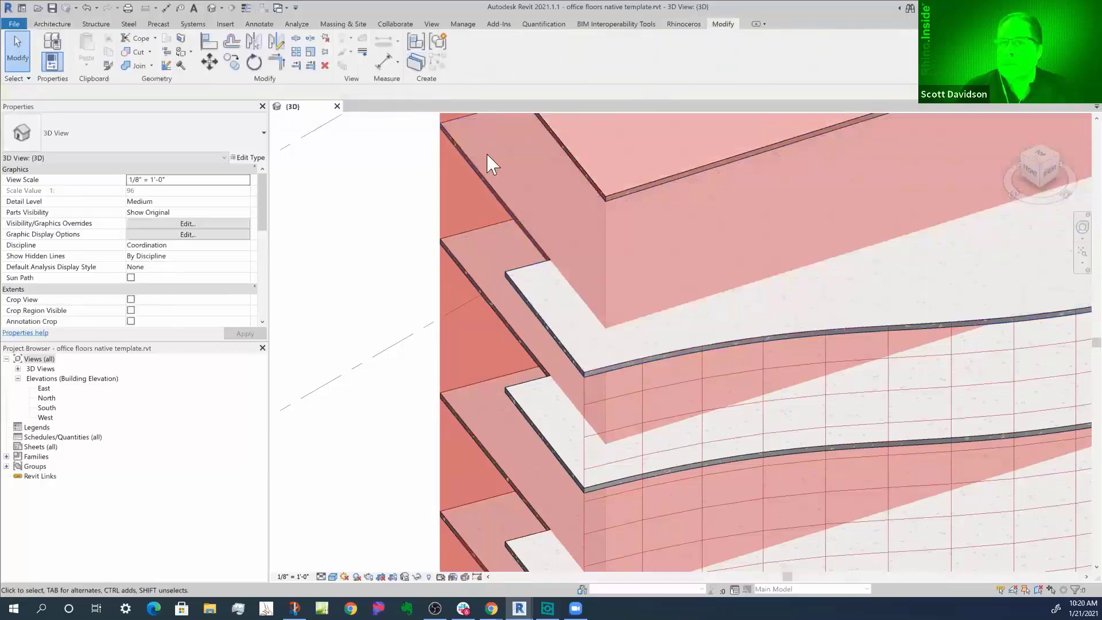
pyautogui.click(529, 267)
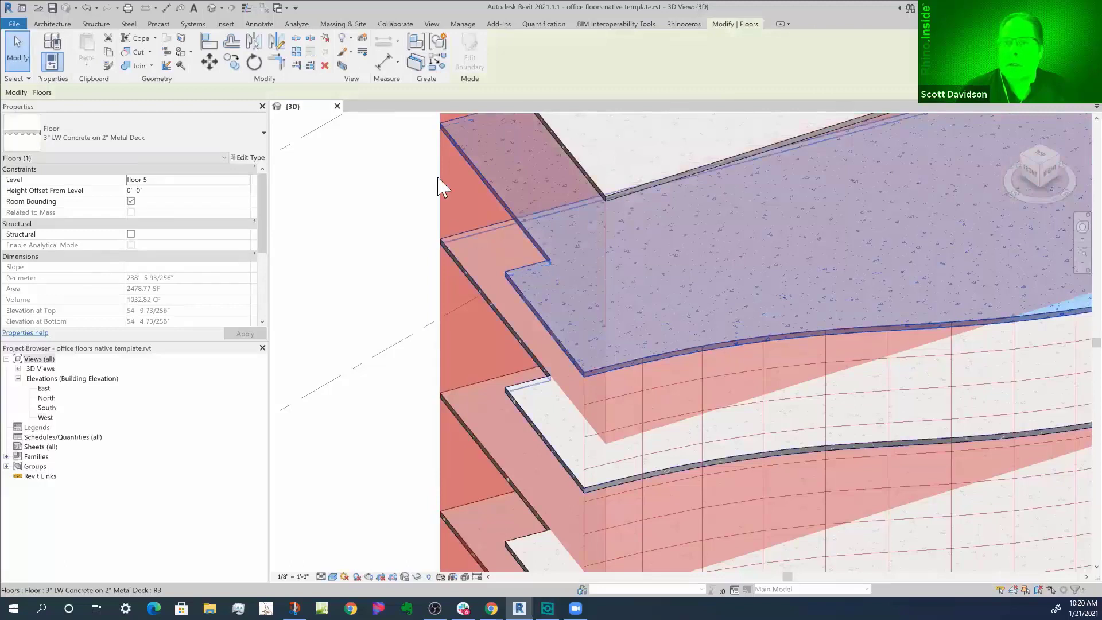
pyautogui.click(344, 211)
pyautogui.click(495, 195)
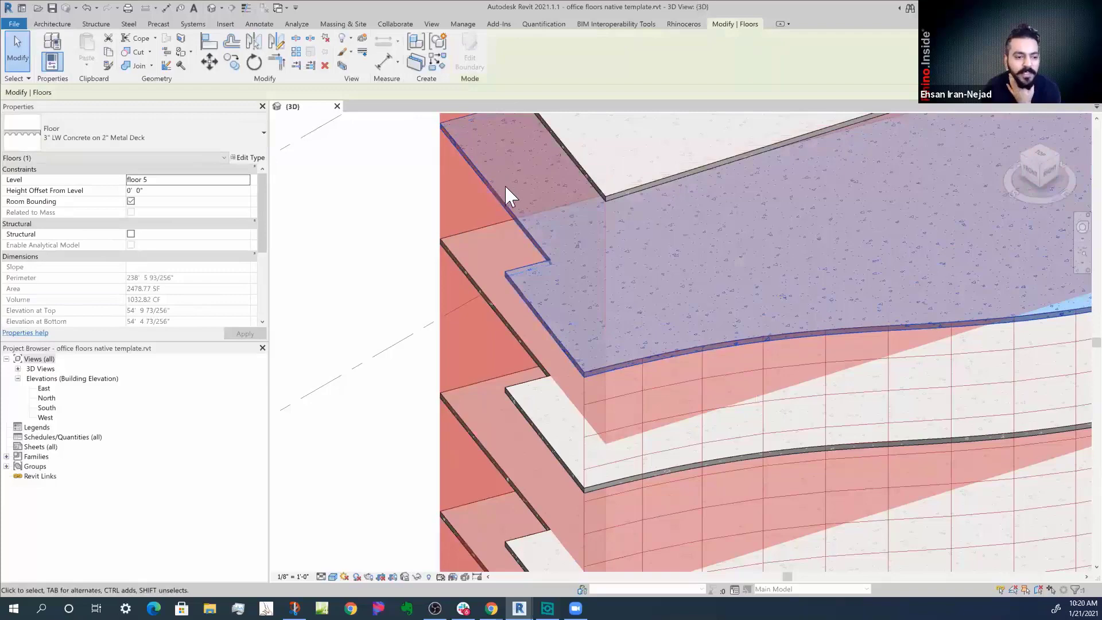
pyautogui.press('Escape')
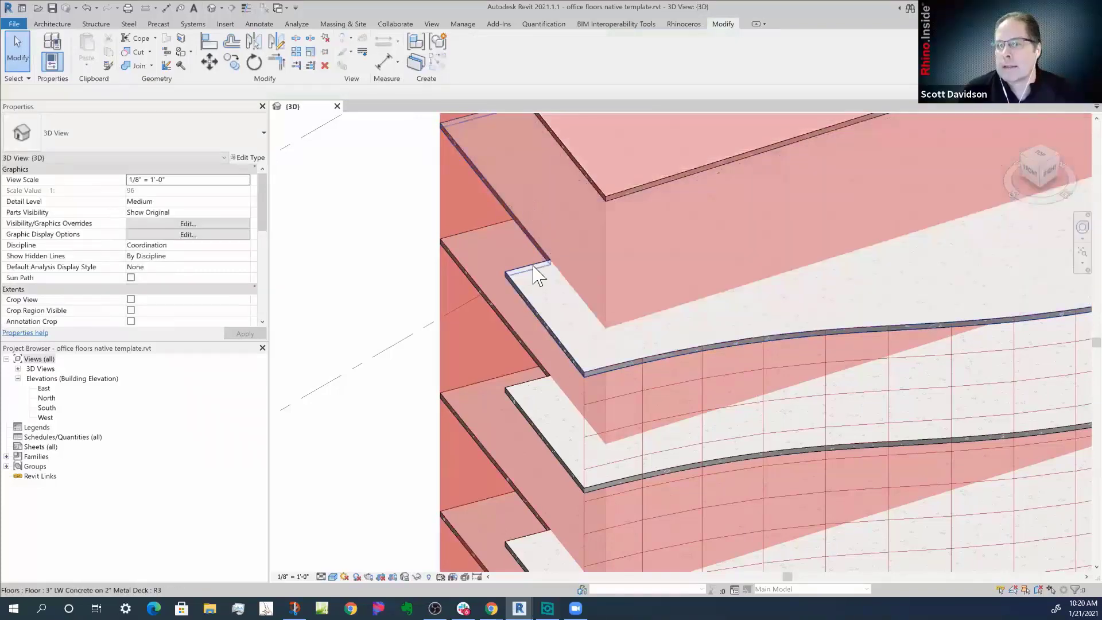
# - Try editing the floor 5 slab's boundary by shortening the short return edge at its corner, and discard the sketch edits
pyautogui.click(504, 273)
pyautogui.scroll(-3, 504, 275)
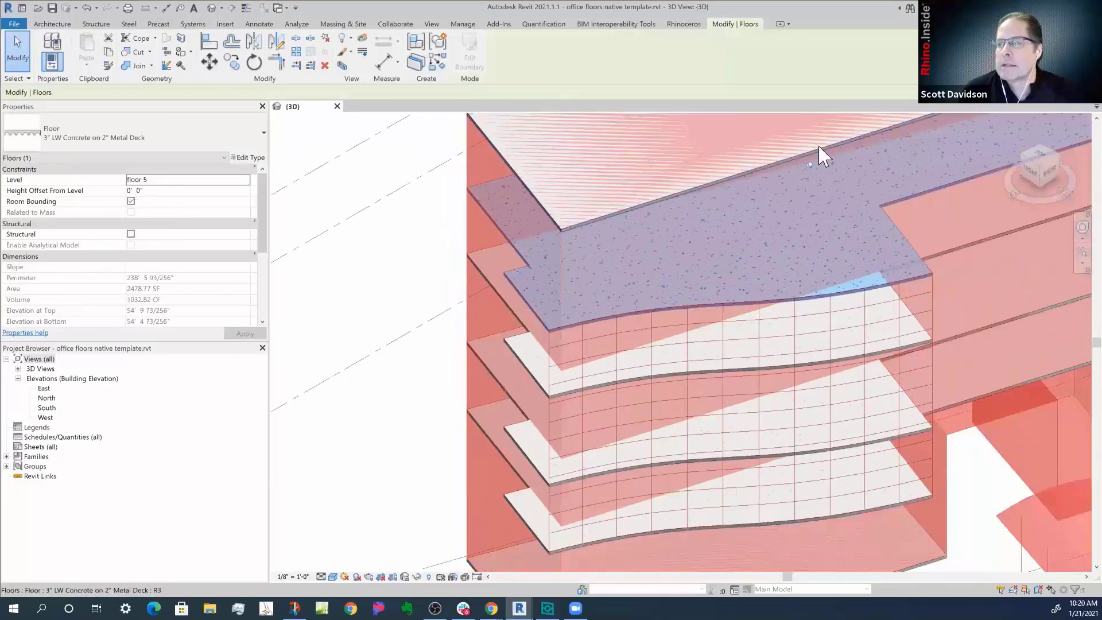
pyautogui.scroll(2, 815, 166)
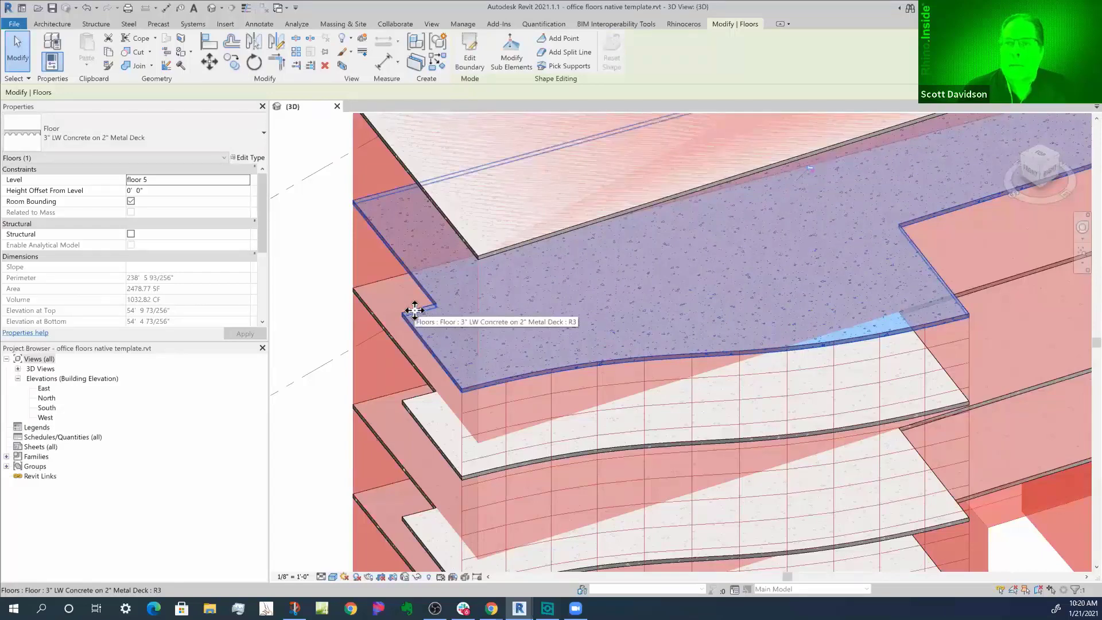
pyautogui.click(468, 61)
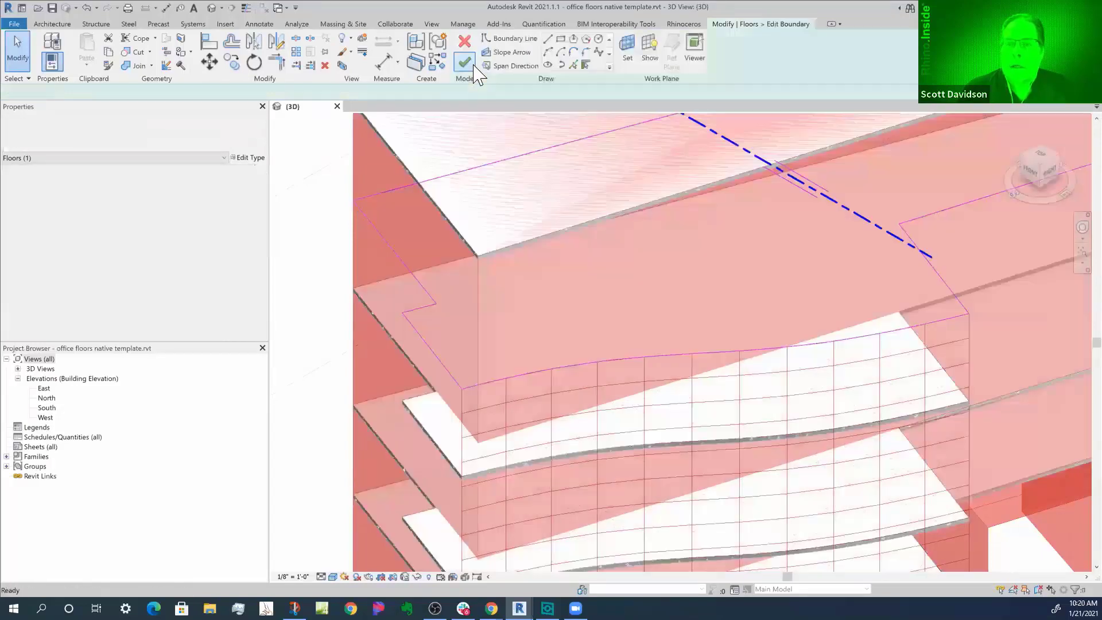
pyautogui.click(428, 301)
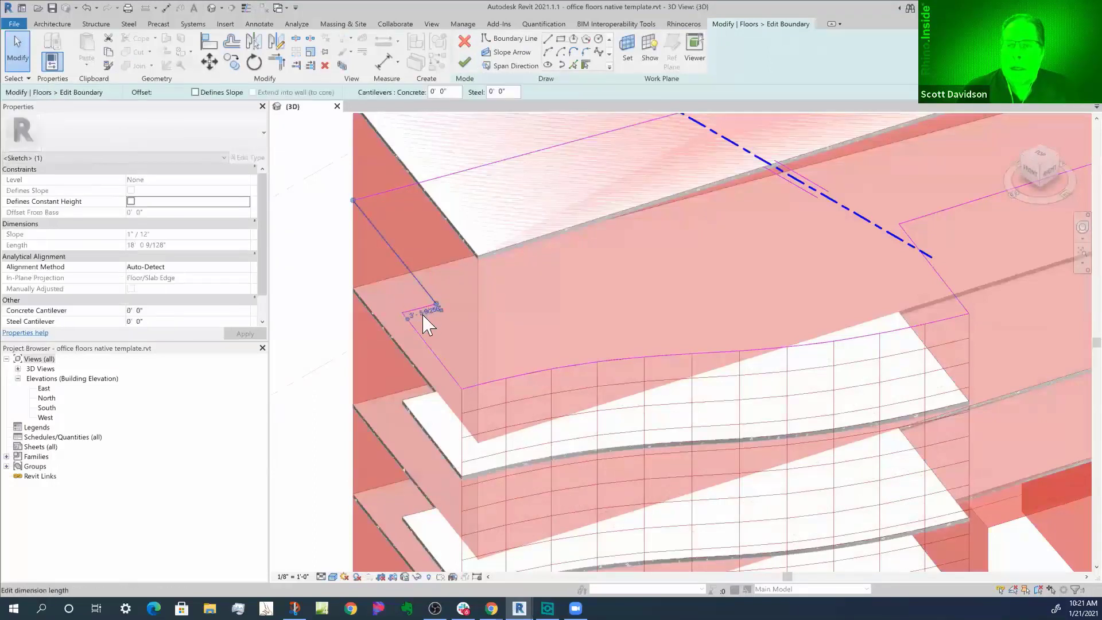
pyautogui.click(428, 313)
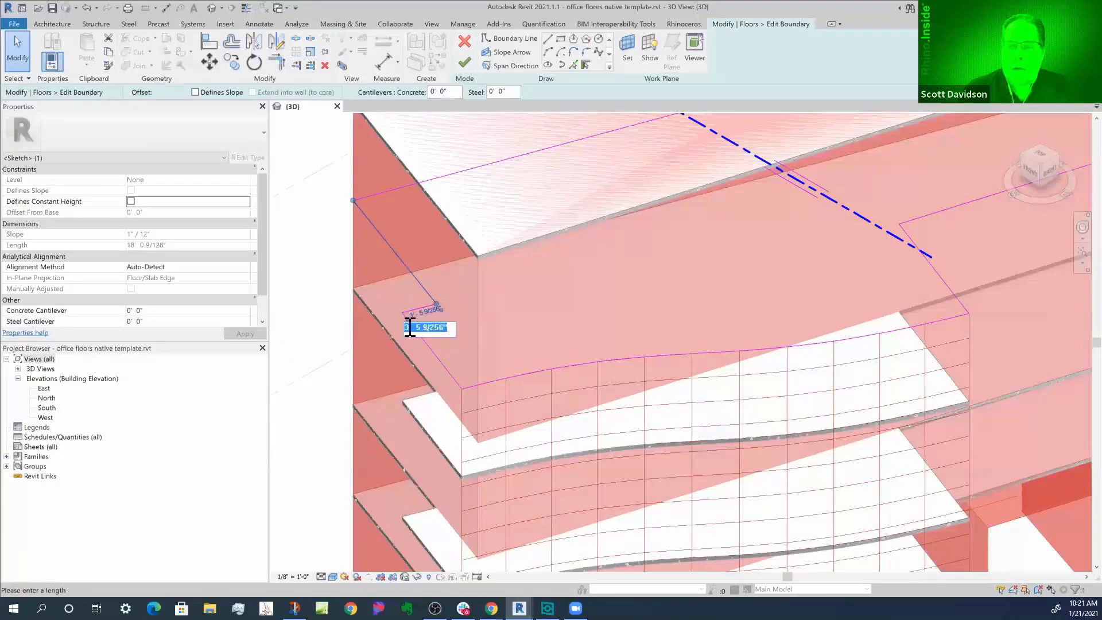
pyautogui.click(409, 327)
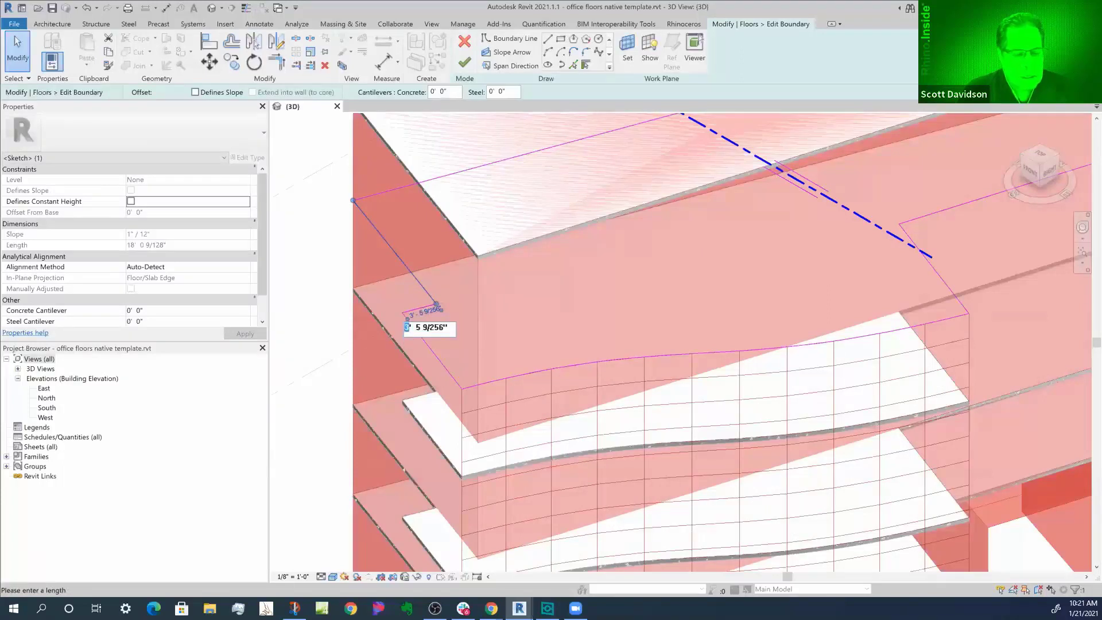
pyautogui.press('Return')
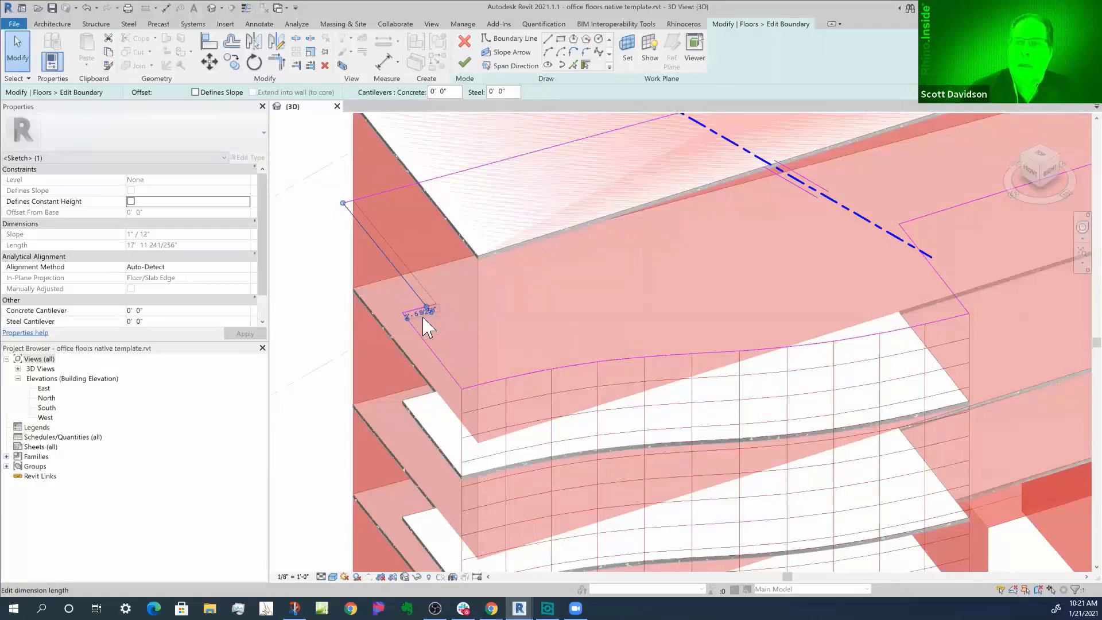
pyautogui.click(465, 41)
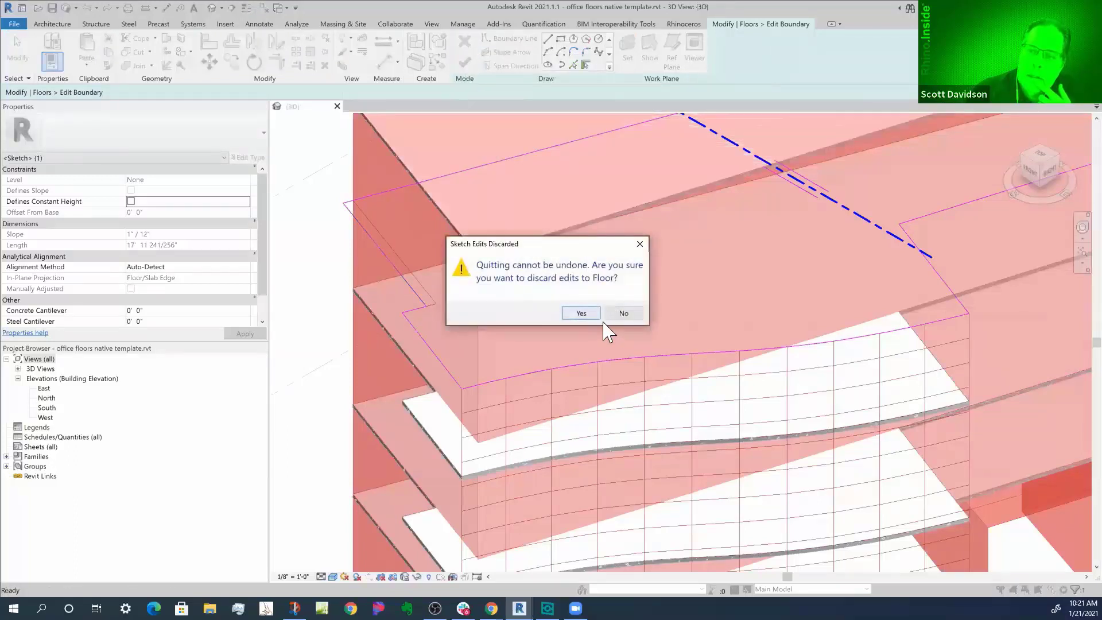
pyautogui.click(581, 314)
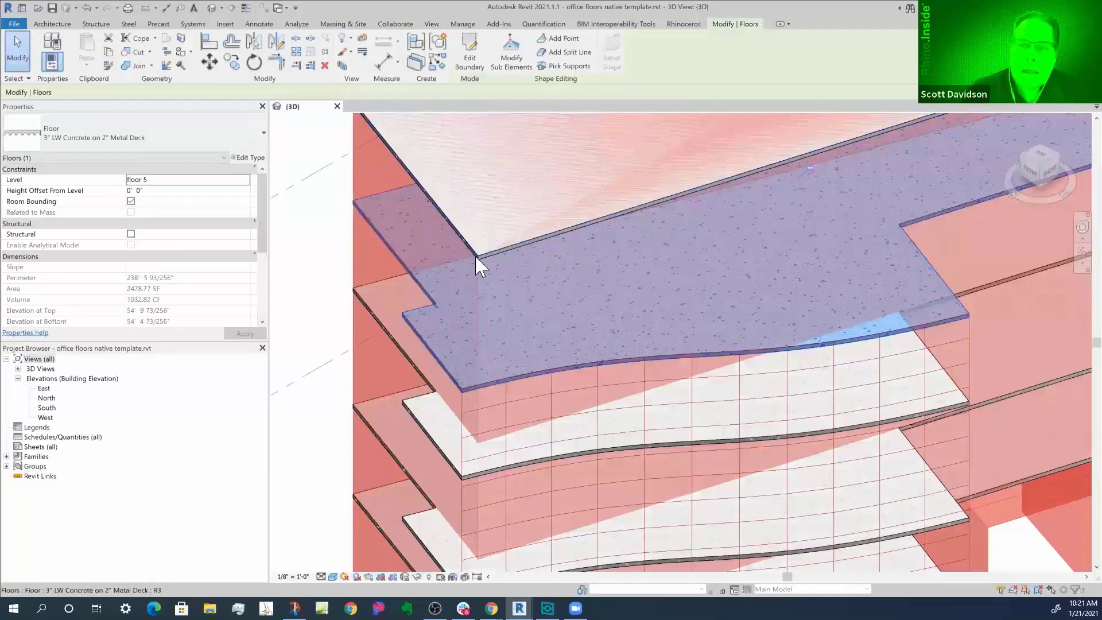
# - Return to the Grasshopper definition and connect the Line output to the curve input of the column component using Rectangular Column 18" x 18"
pyautogui.scroll(-5, 476, 258)
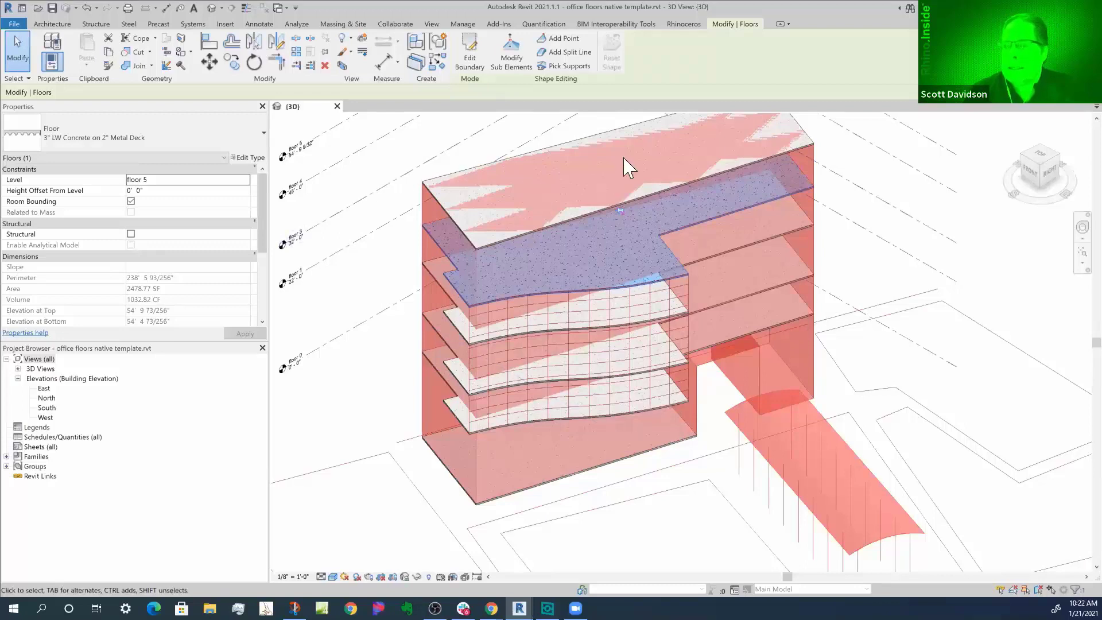
pyautogui.click(686, 26)
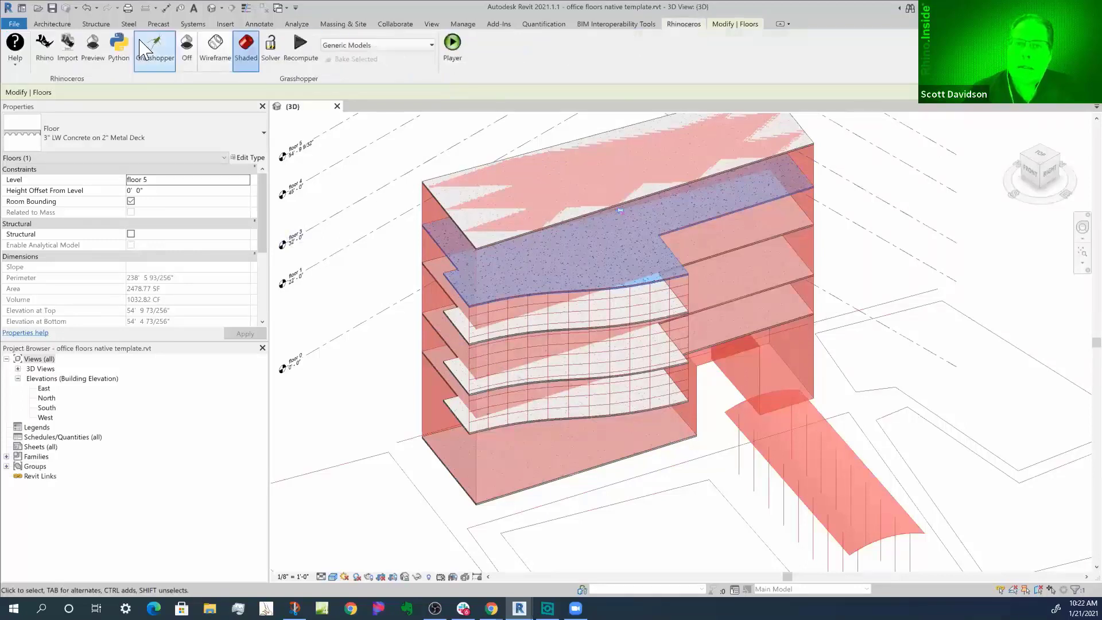
pyautogui.click(154, 51)
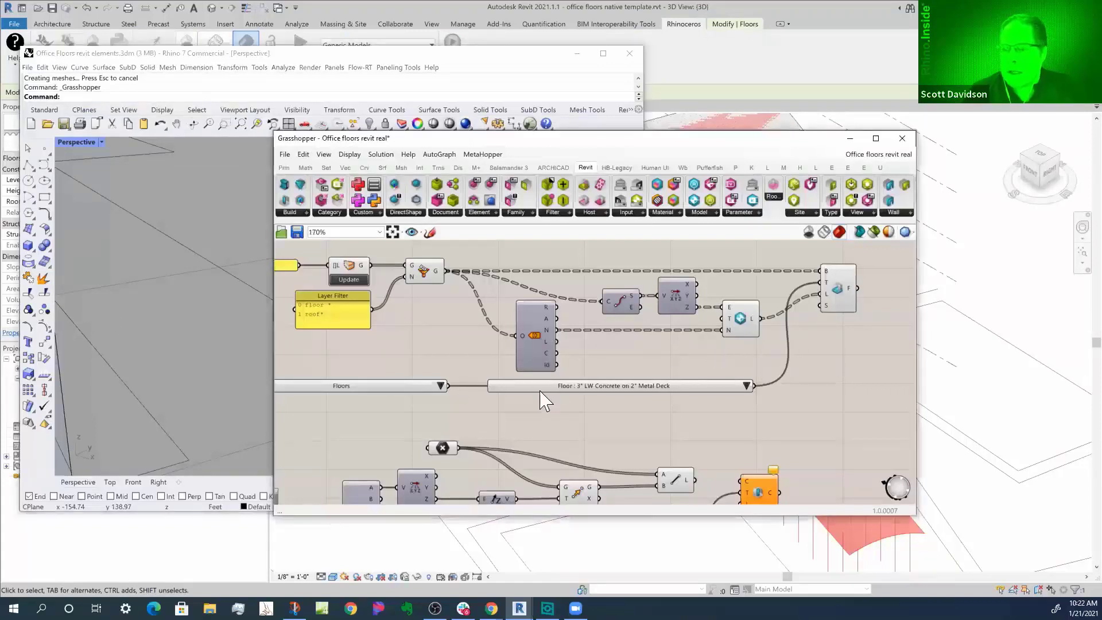
pyautogui.scroll(-4, 528, 379)
pyautogui.scroll(4, 524, 426)
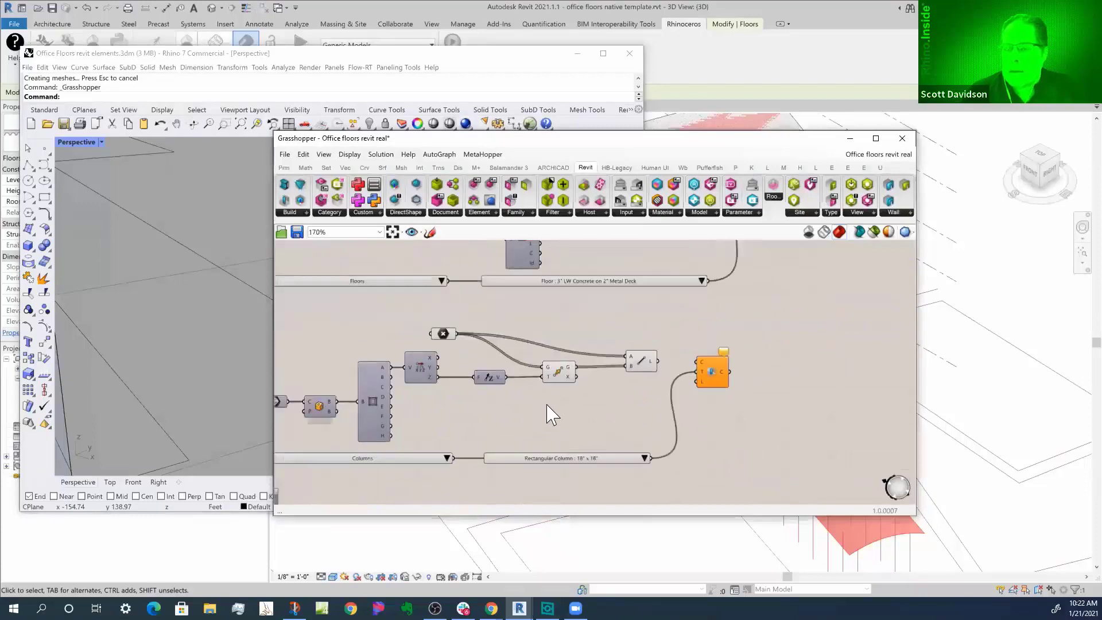
pyautogui.scroll(2, 708, 401)
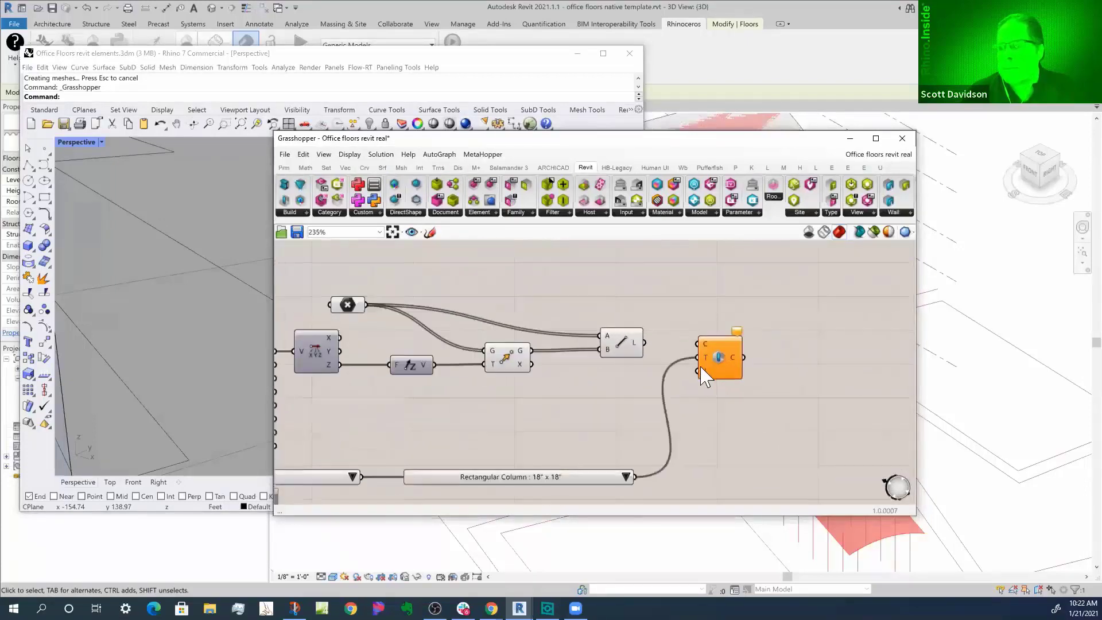
pyautogui.scroll(-3, 651, 411)
pyautogui.scroll(2, 347, 414)
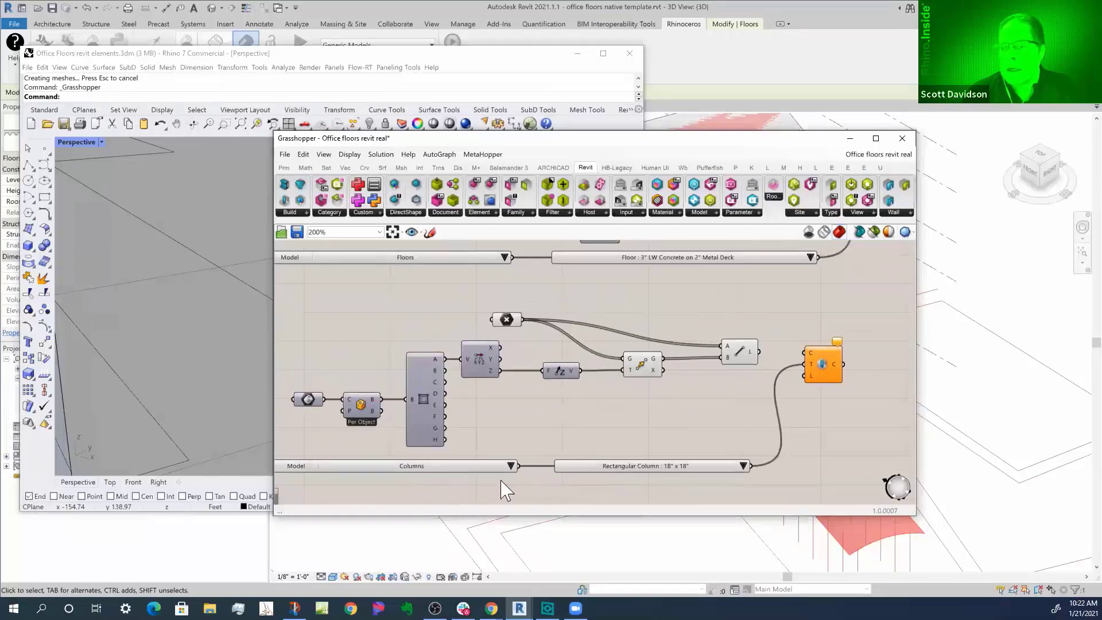
pyautogui.moveTo(758, 352); pyautogui.dragTo(804, 352)
# - Inspect the generated columns under the curved walkway roof in the Rhino perspective view and the Revit 3D view
pyautogui.click(258, 106)
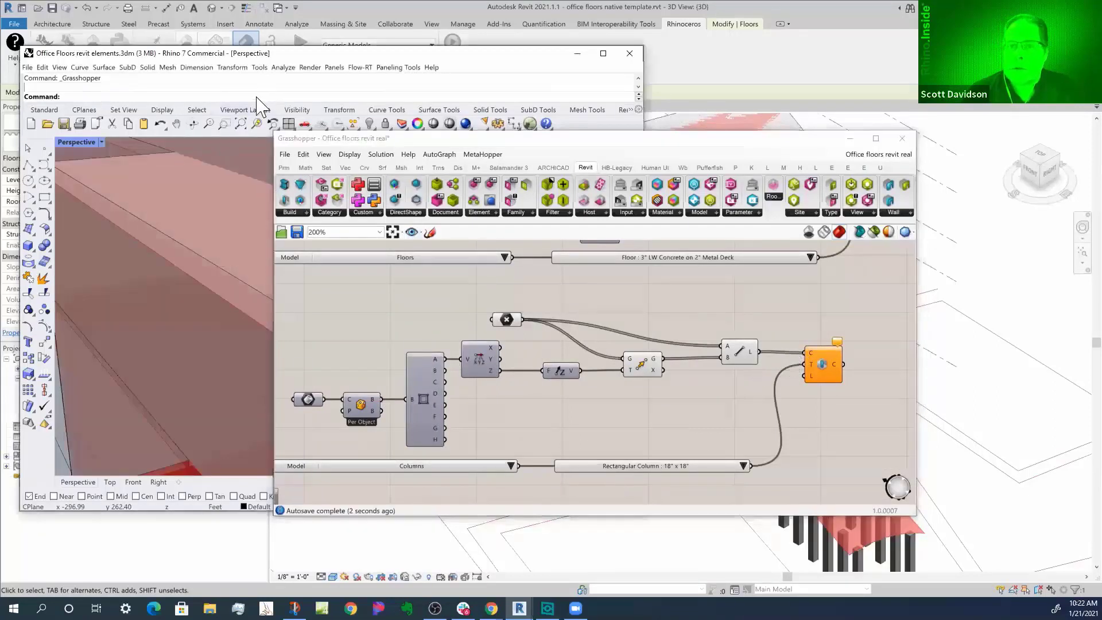
pyautogui.click(171, 252)
pyautogui.scroll(-15, 170, 252)
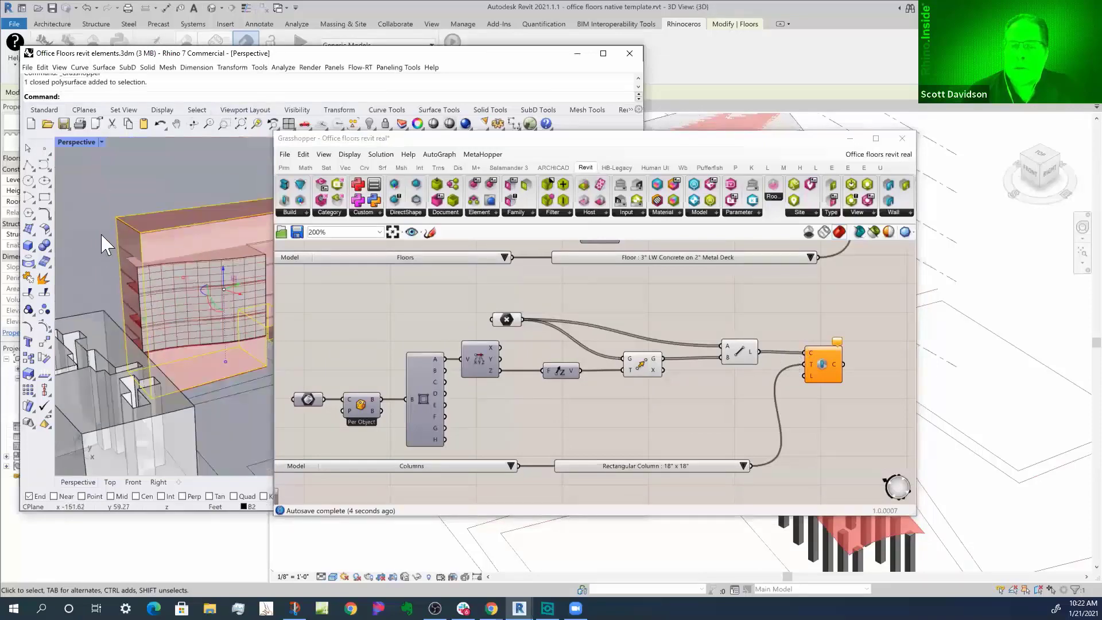
pyautogui.scroll(8, 145, 265)
pyautogui.scroll(5, 151, 283)
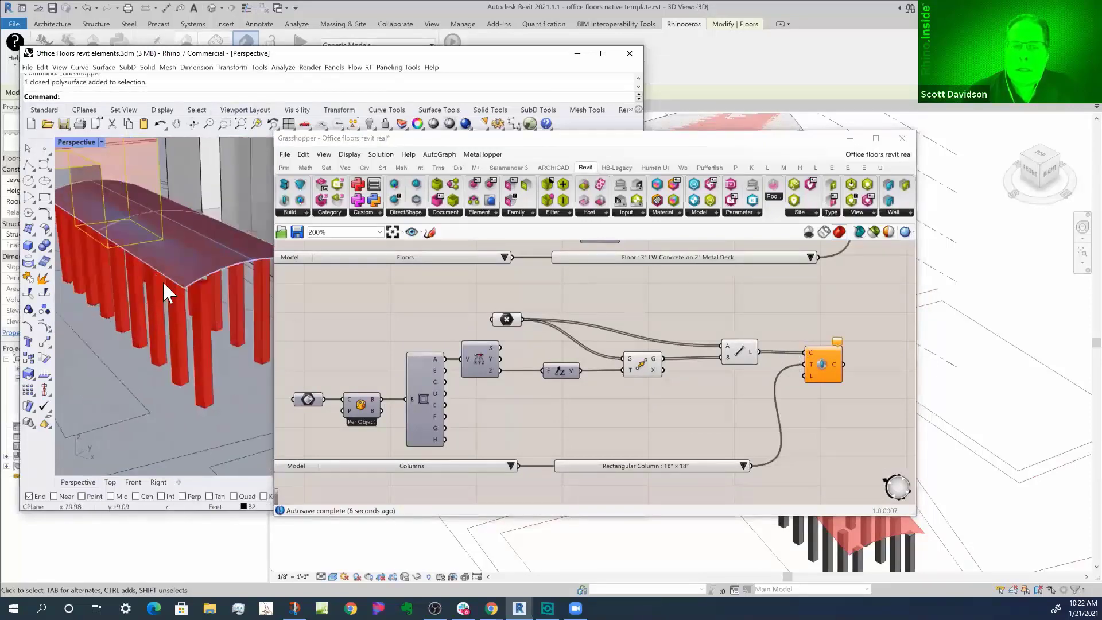
pyautogui.moveTo(169, 330)
pyautogui.mouseDown(button='right')
pyautogui.moveTo(150, 300)
pyautogui.moveTo(171, 330)
pyautogui.mouseUp(button='right')
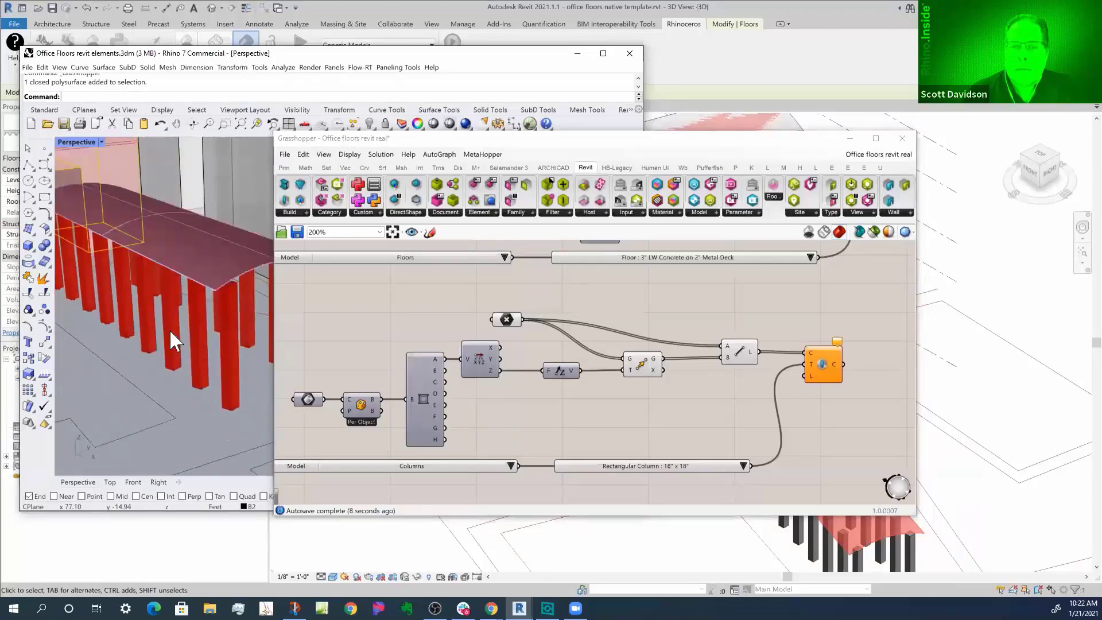
pyautogui.click(736, 550)
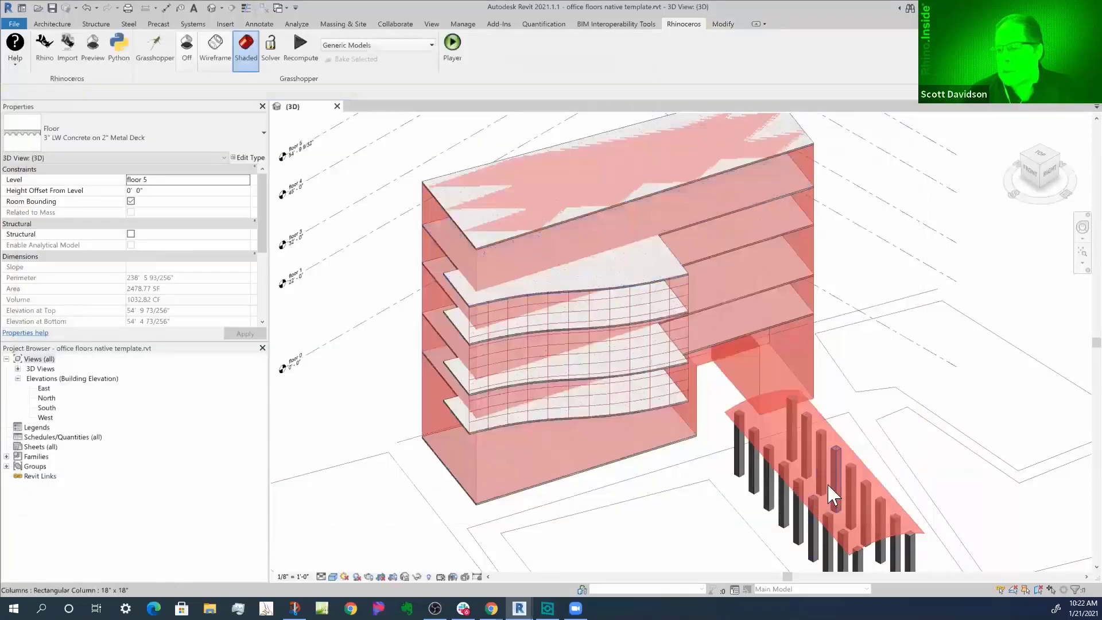
# - Return to the Rhino model, raise the curved walkway roof vertically and lower it again to test the column heights
pyautogui.click(154, 49)
pyautogui.moveTo(430, 139); pyautogui.dragTo(559, 89)
pyautogui.click(179, 227)
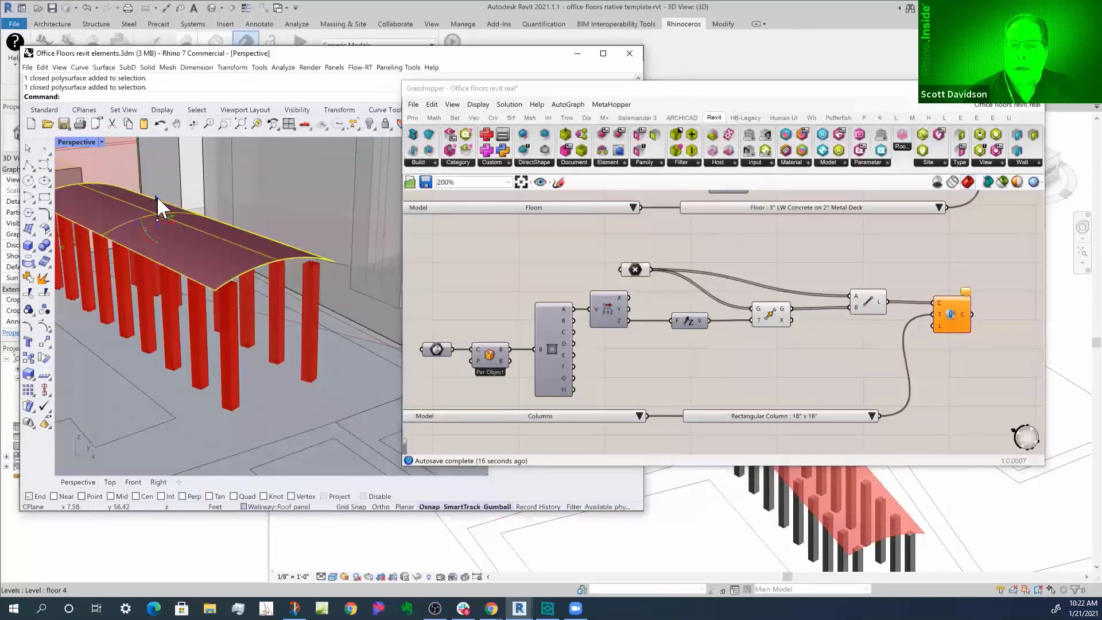
pyautogui.moveTo(162, 209); pyautogui.dragTo(153, 174)
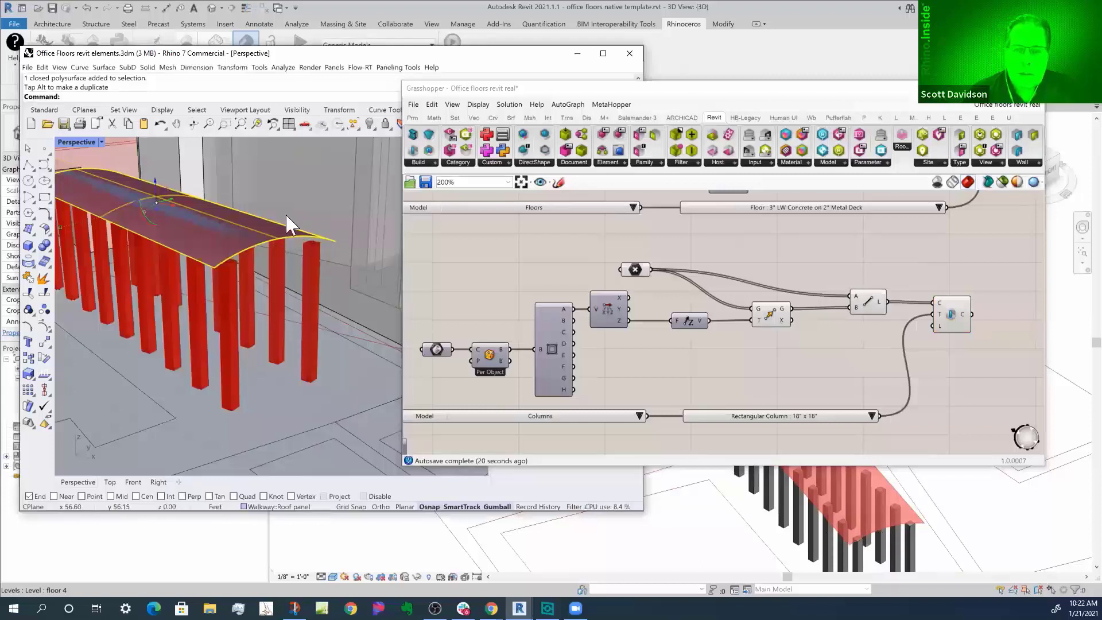
pyautogui.moveTo(153, 177); pyautogui.dragTo(153, 204)
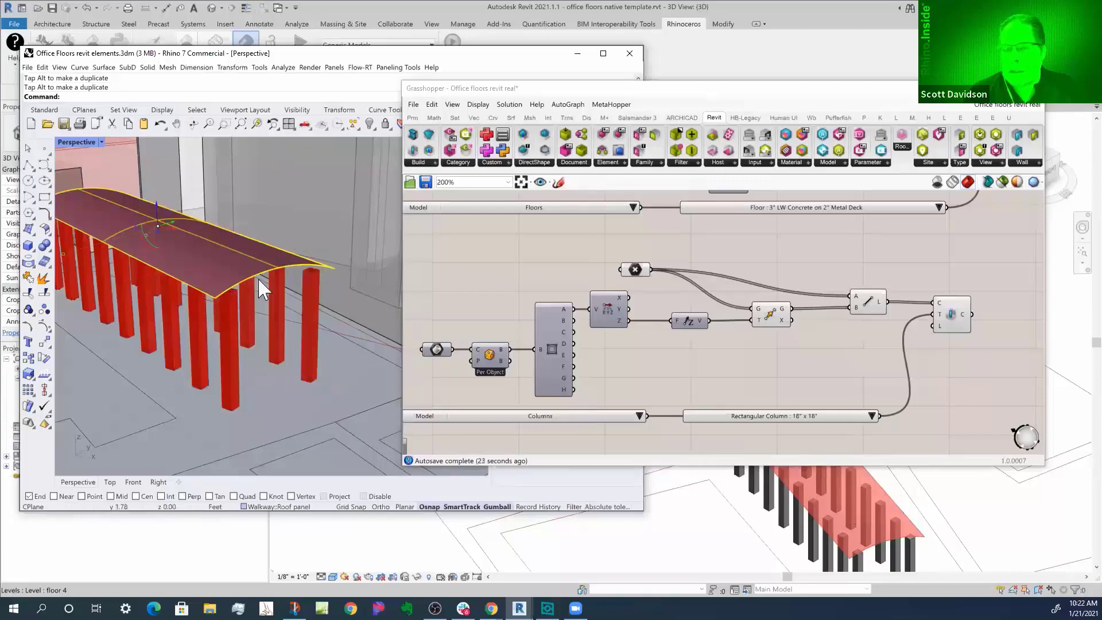
# - Enable the adaptive component at the end of the facade panel definition and show the curved facade in Revit
pyautogui.scroll(-5, 635, 267)
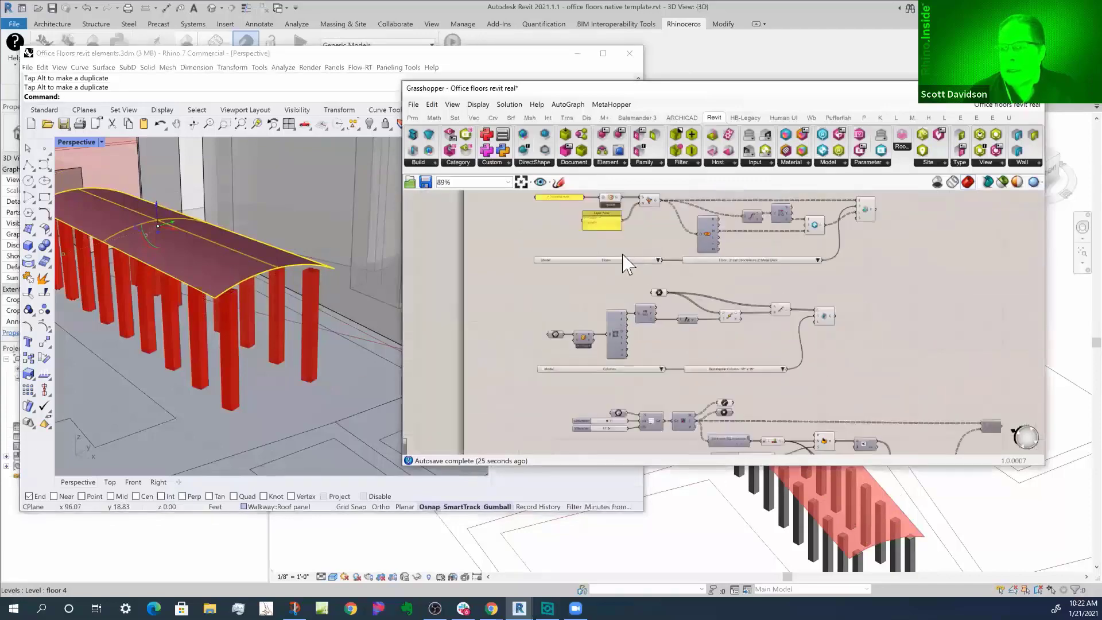
pyautogui.scroll(5, 764, 367)
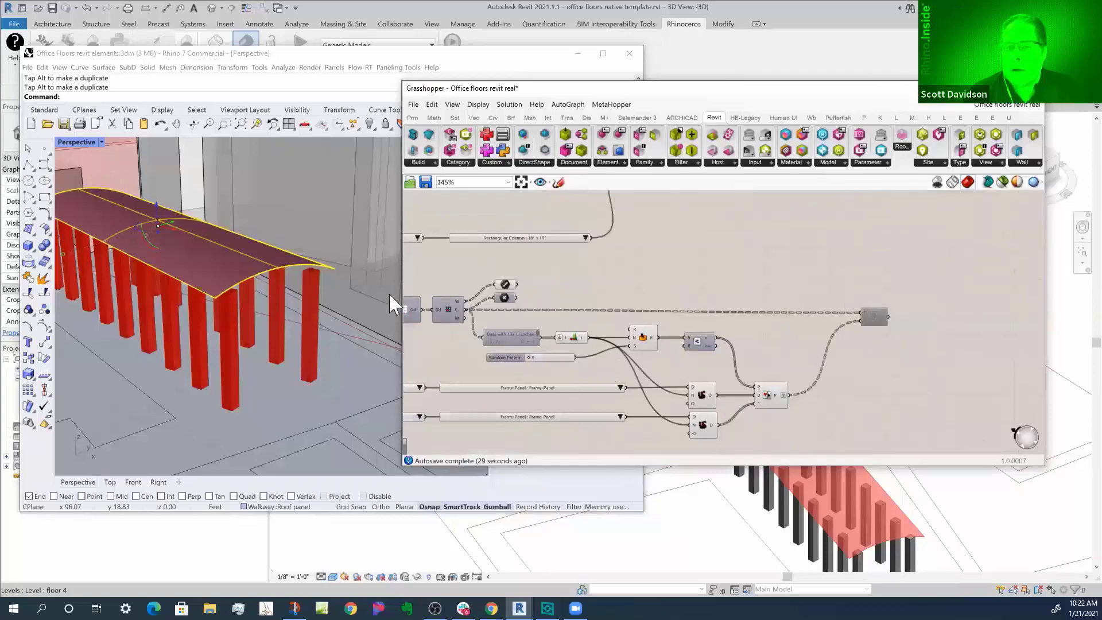
pyautogui.click(345, 366)
pyautogui.scroll(-10, 351, 369)
pyautogui.scroll(9, 194, 272)
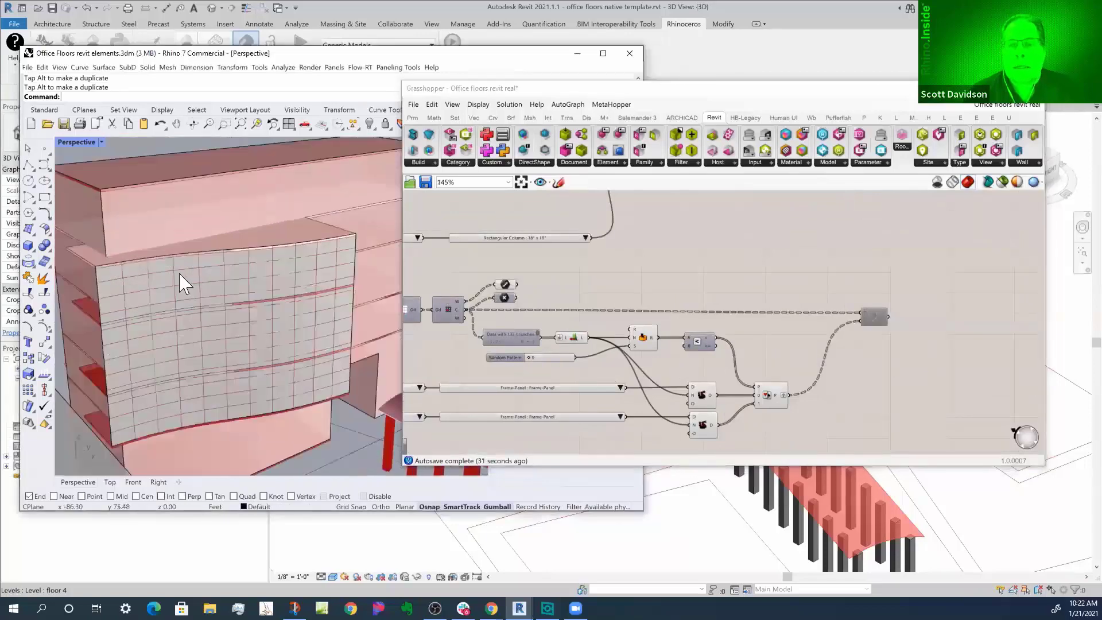
pyautogui.rightClick(875, 316)
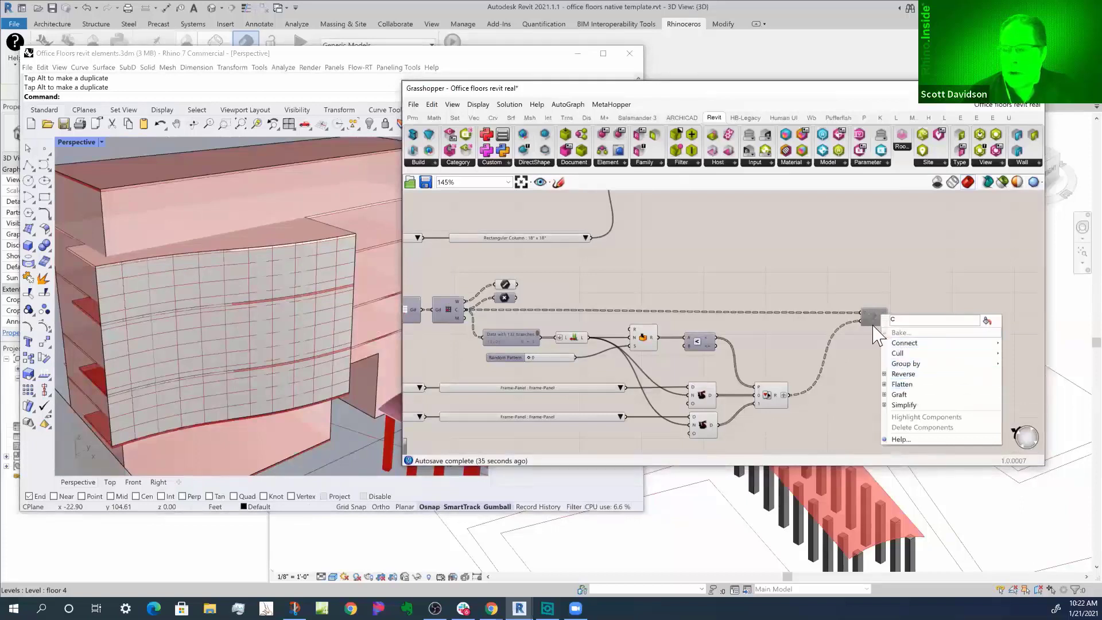
pyautogui.click(869, 319)
pyautogui.rightClick(872, 316)
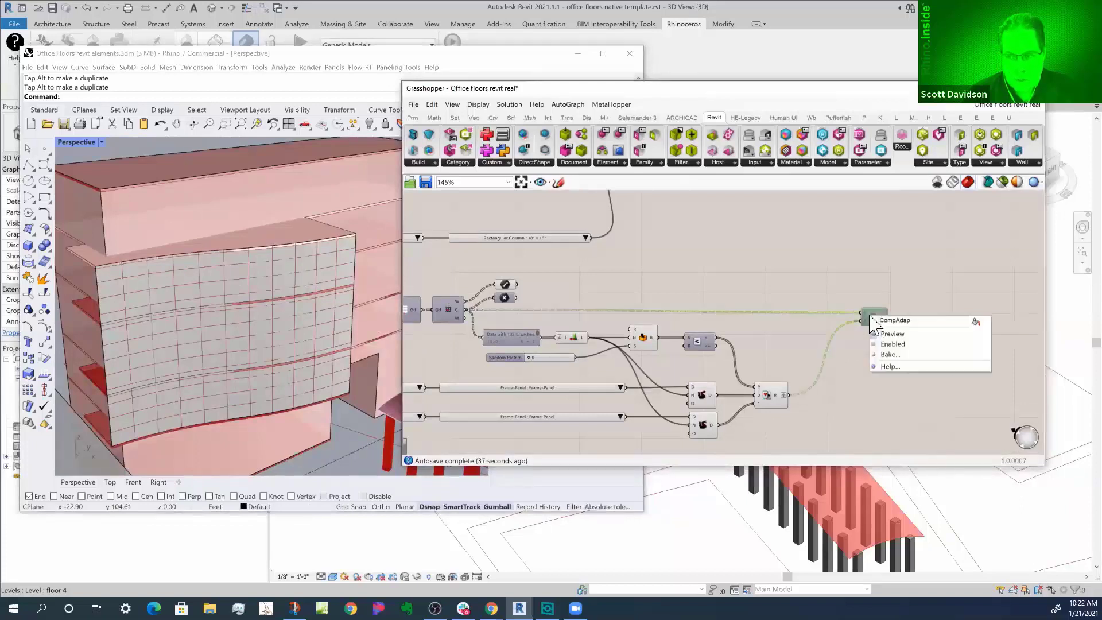
pyautogui.click(893, 345)
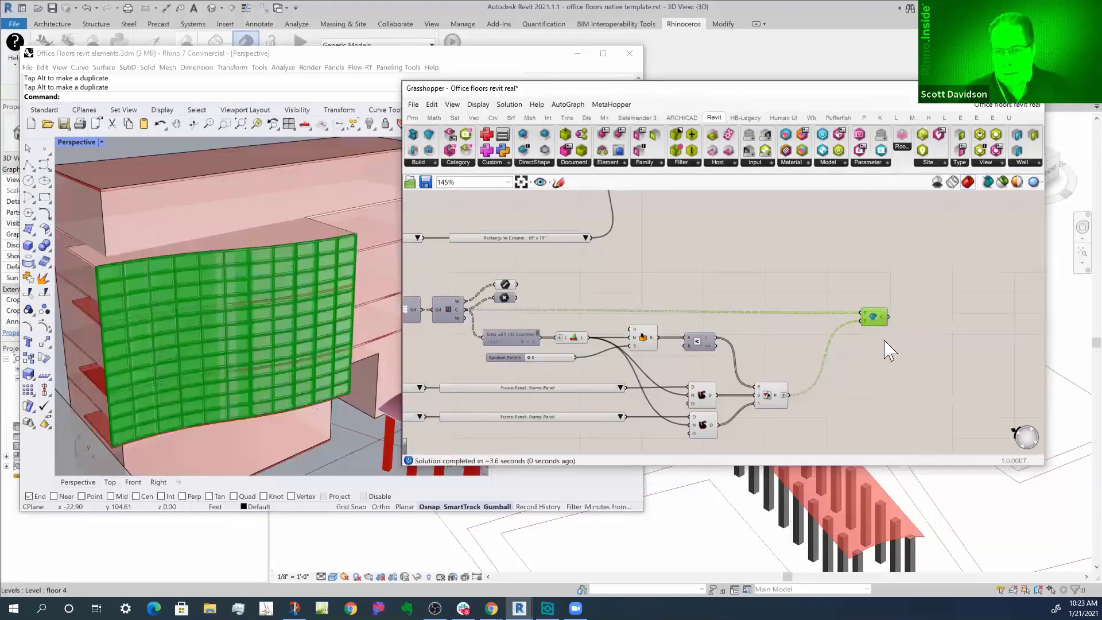
pyautogui.click(684, 505)
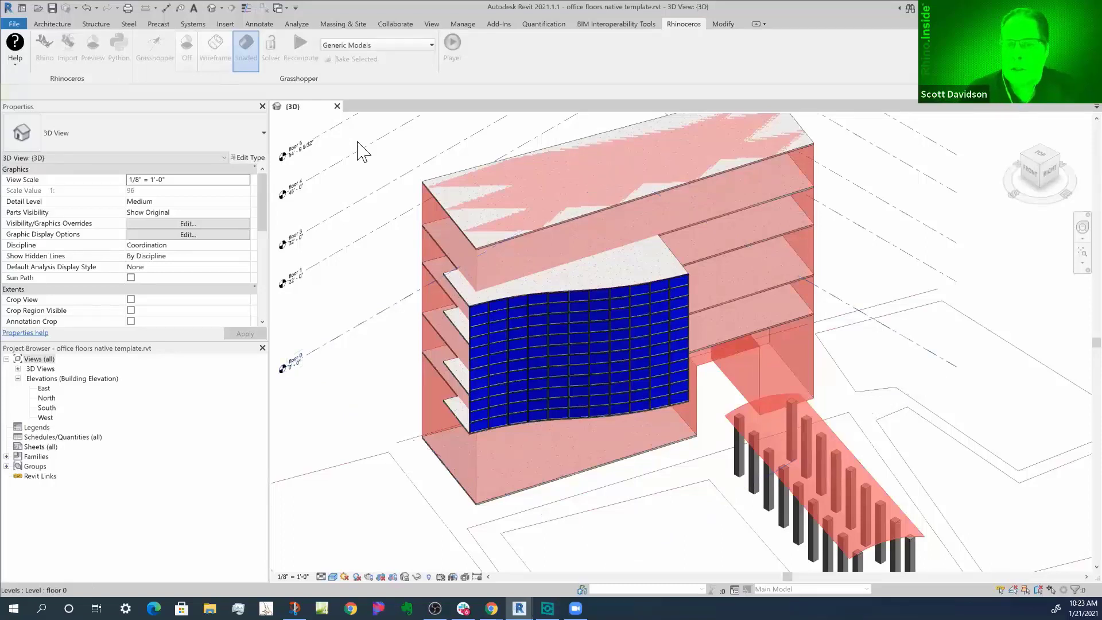
# - Return to the Grasshopper definition and set the second facade panel type to Frame-Panel.0001
pyautogui.click(155, 47)
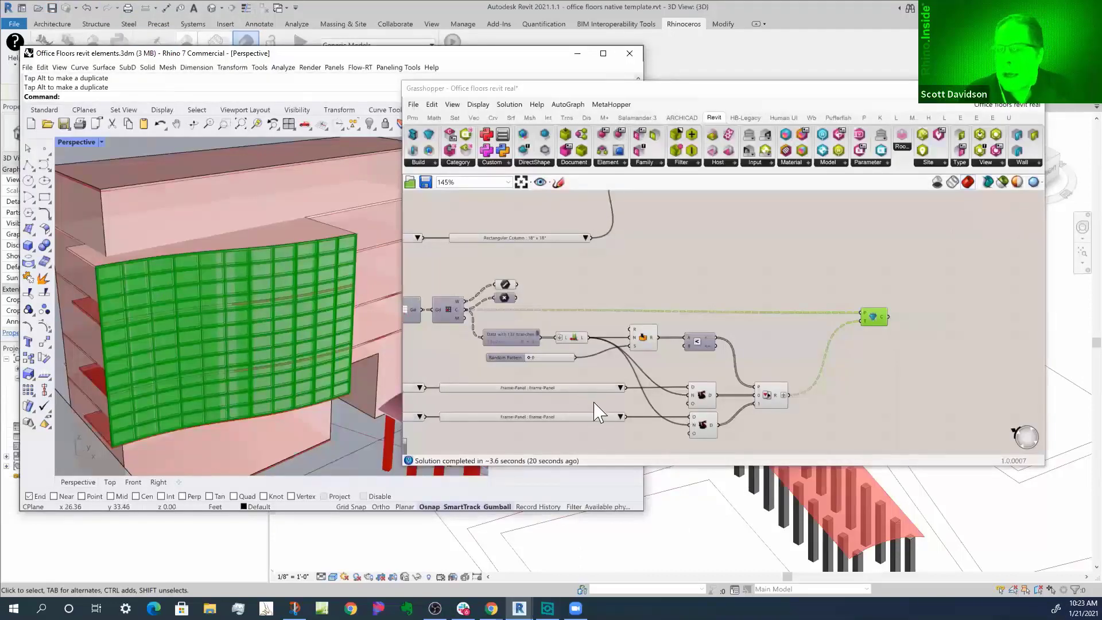
pyautogui.click(592, 434)
pyautogui.scroll(-3, 591, 426)
pyautogui.scroll(5, 492, 415)
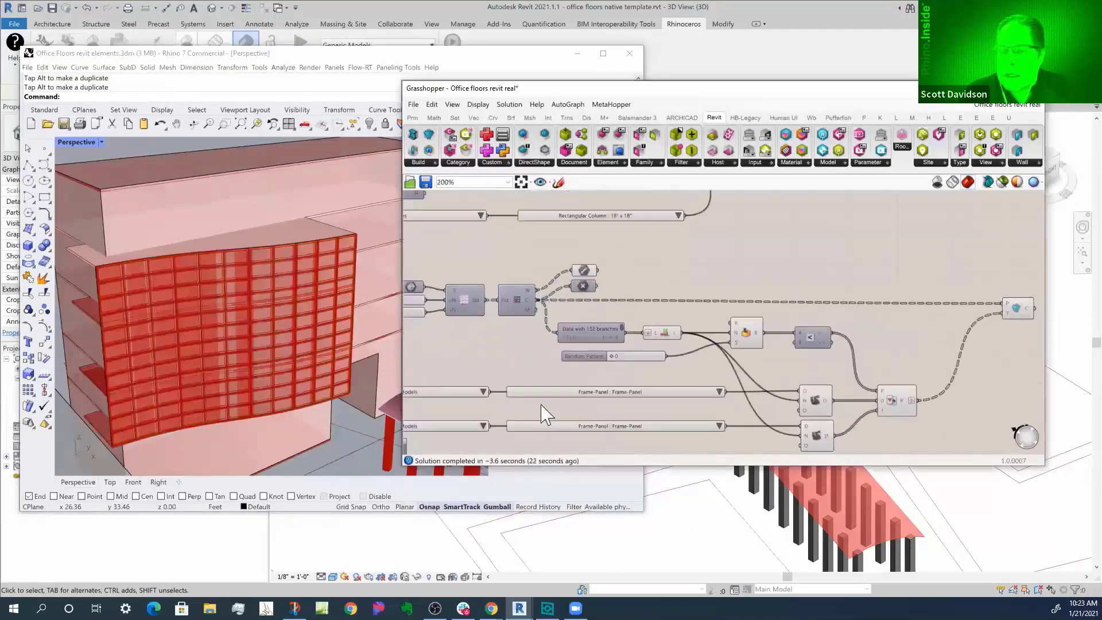
pyautogui.scroll(-2, 566, 363)
pyautogui.scroll(2, 665, 460)
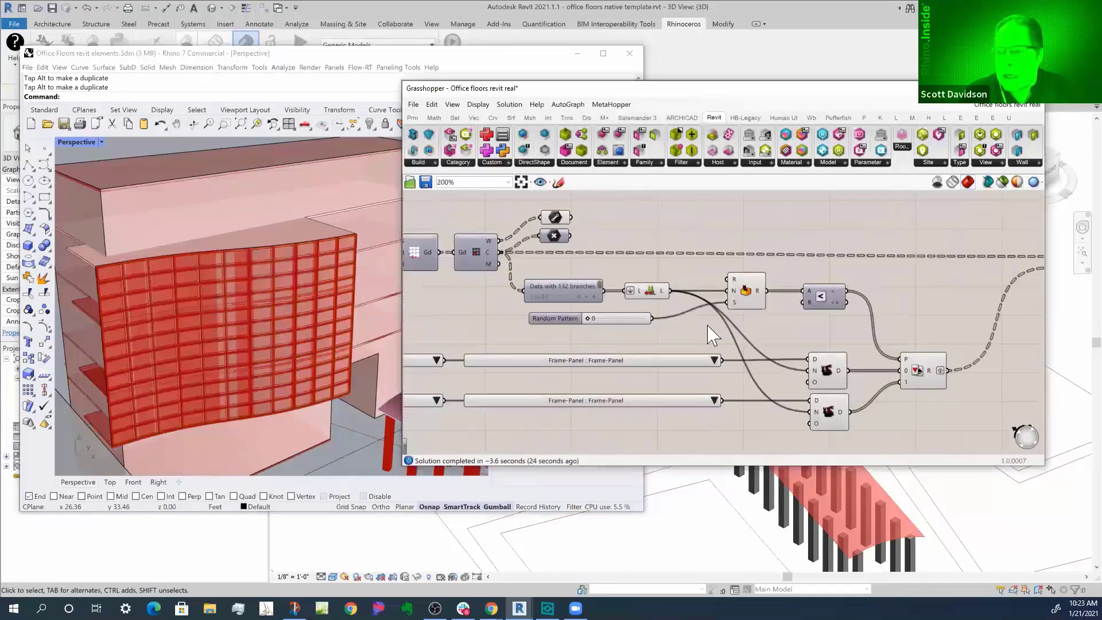
pyautogui.click(714, 401)
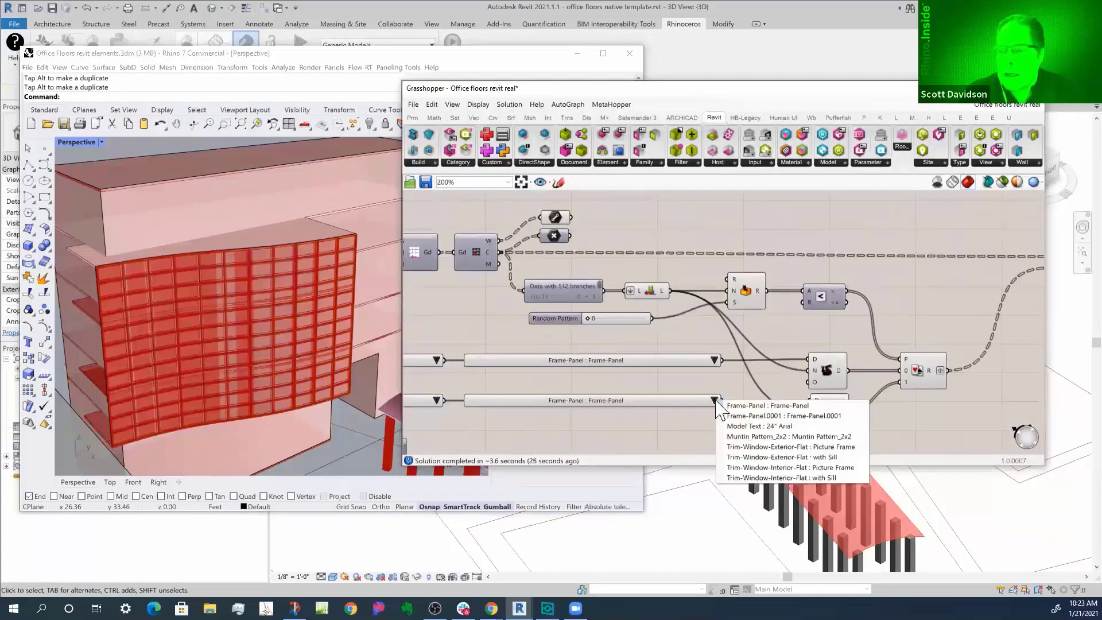
pyautogui.click(741, 416)
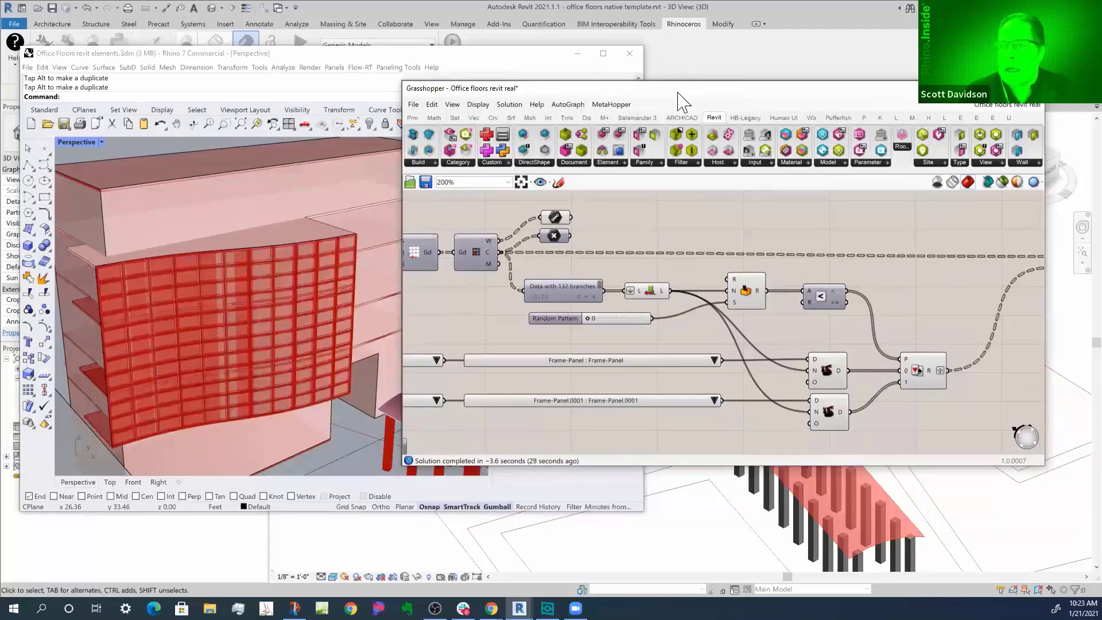
# - Move the Grasshopper and Rhino windows aside to inspect the mixed panel types on the Revit facade
pyautogui.moveTo(678, 92); pyautogui.dragTo(174, 193)
pyautogui.moveTo(362, 51); pyautogui.dragTo(115, 26)
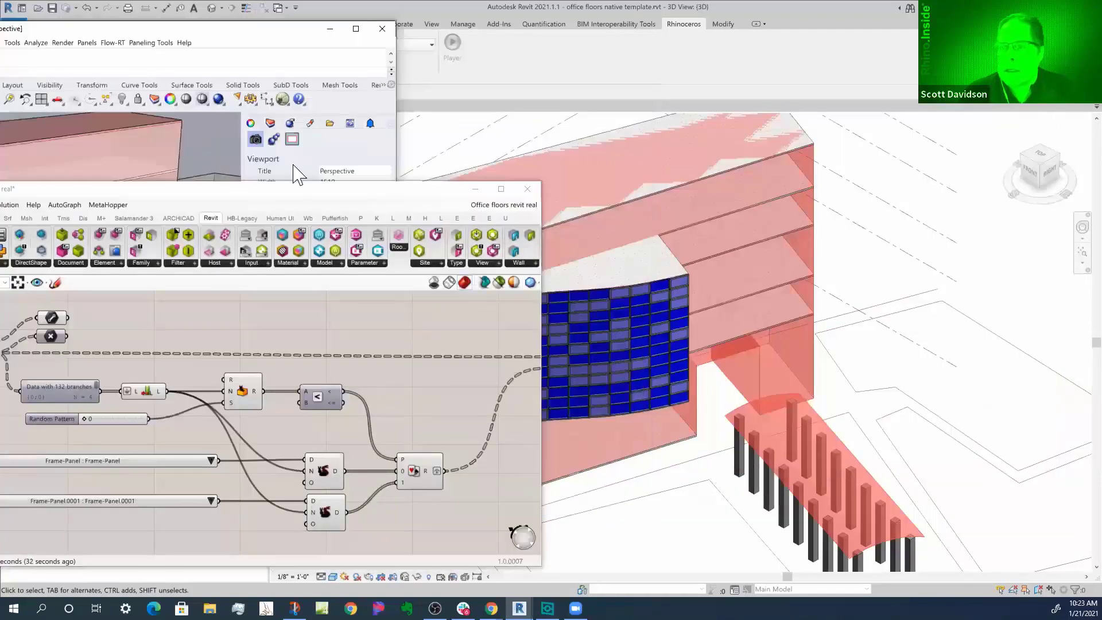
pyautogui.moveTo(314, 189); pyautogui.dragTo(191, 173)
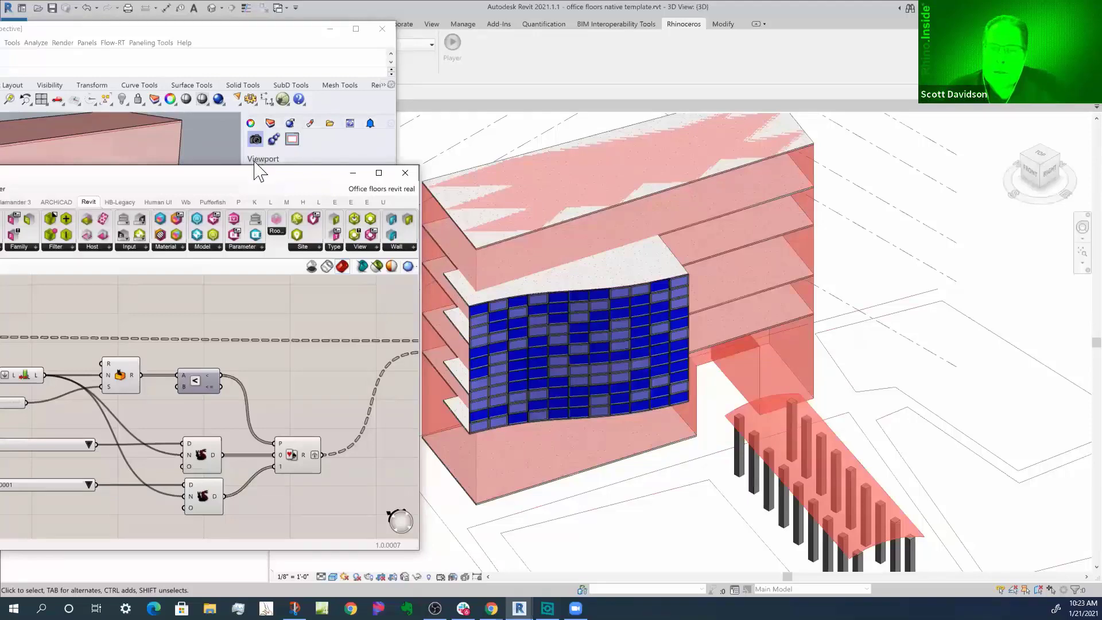
# - Set the facade's Random Pattern value to 1, check the panels in Revit and bring the Grasshopper window back
pyautogui.moveTo(260, 185); pyautogui.dragTo(347, 81)
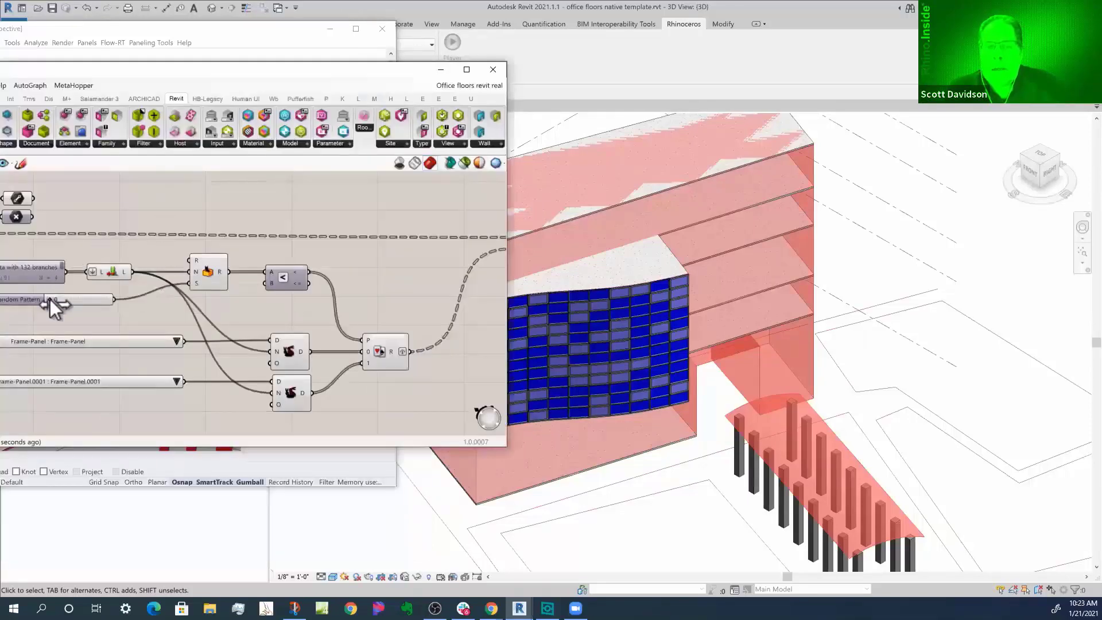
pyautogui.moveTo(51, 299)
pyautogui.mouseDown()
pyautogui.moveTo(104, 300)
pyautogui.moveTo(64, 302)
pyautogui.mouseUp()
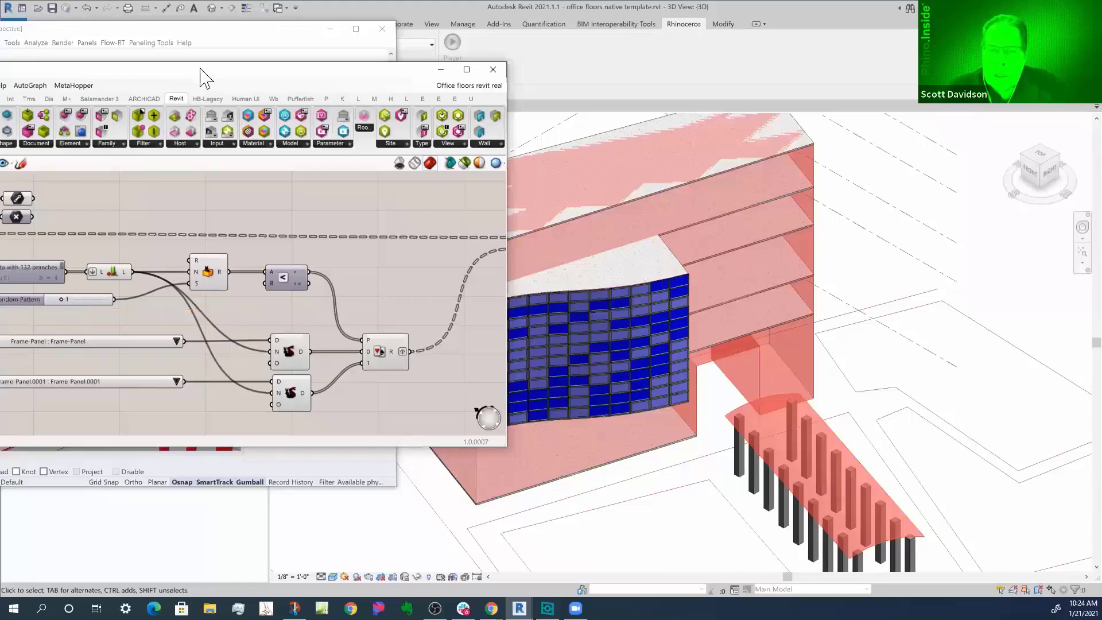
pyautogui.moveTo(217, 75); pyautogui.dragTo(805, 217)
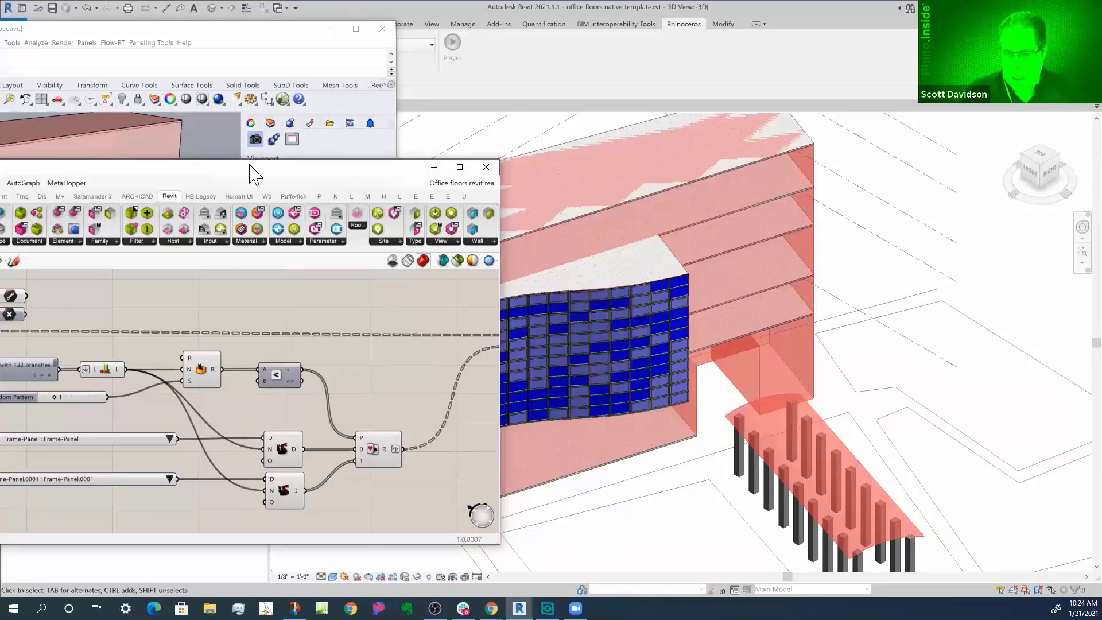
pyautogui.moveTo(255, 174); pyautogui.dragTo(520, 133)
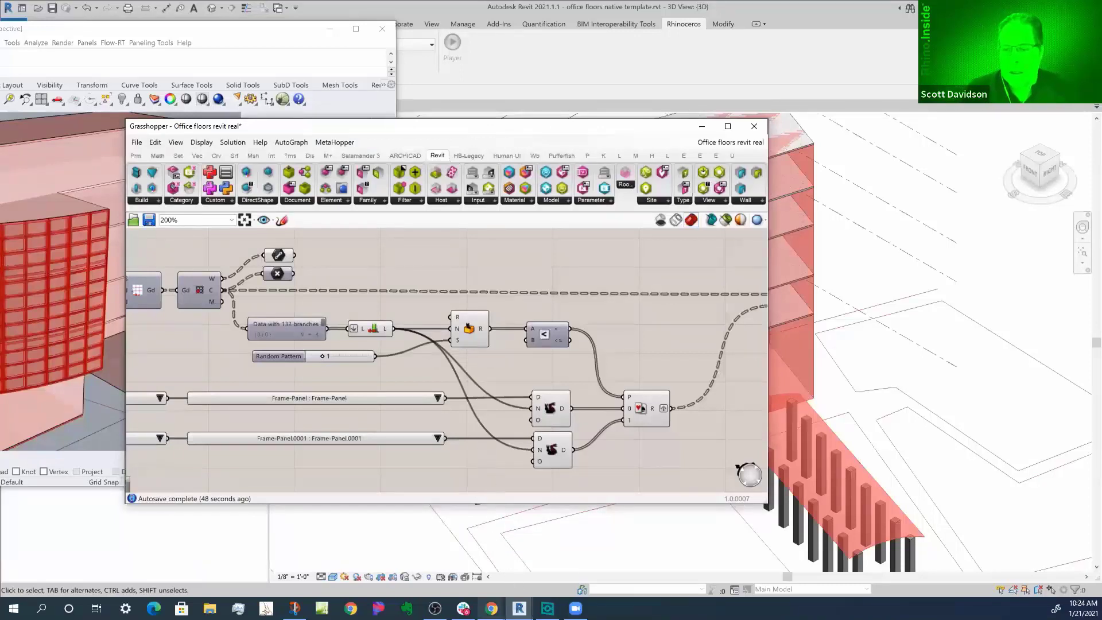
# - Switch to the Rhino.Inside.Revit website in Chrome and browse its modeling guides for Walls, Doors & Windows and Adaptive Components
pyautogui.click(492, 609)
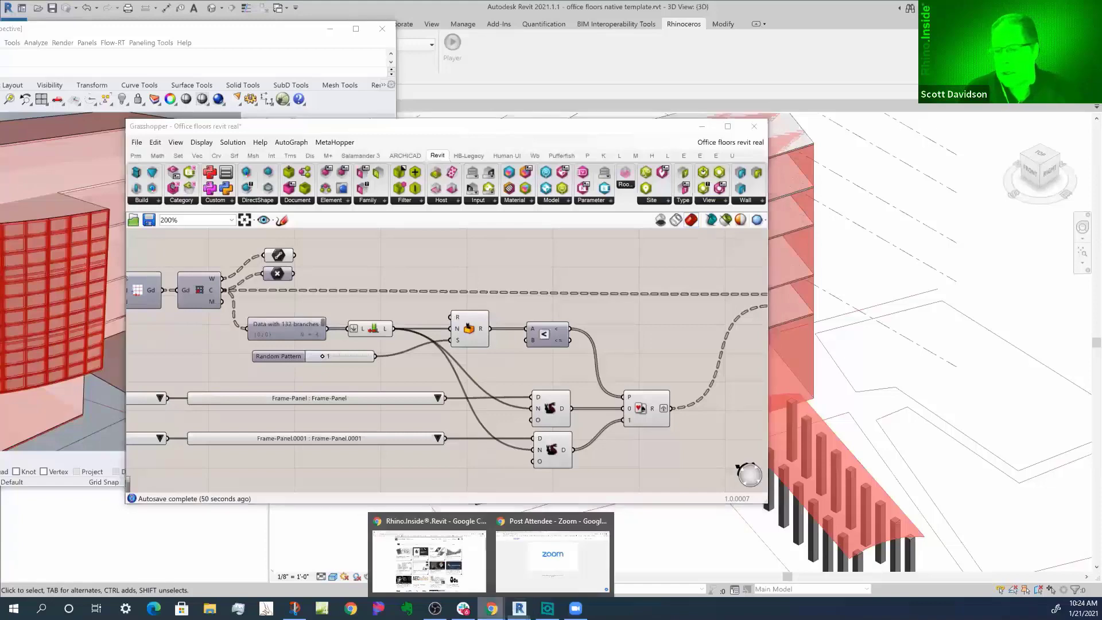
pyautogui.click(462, 571)
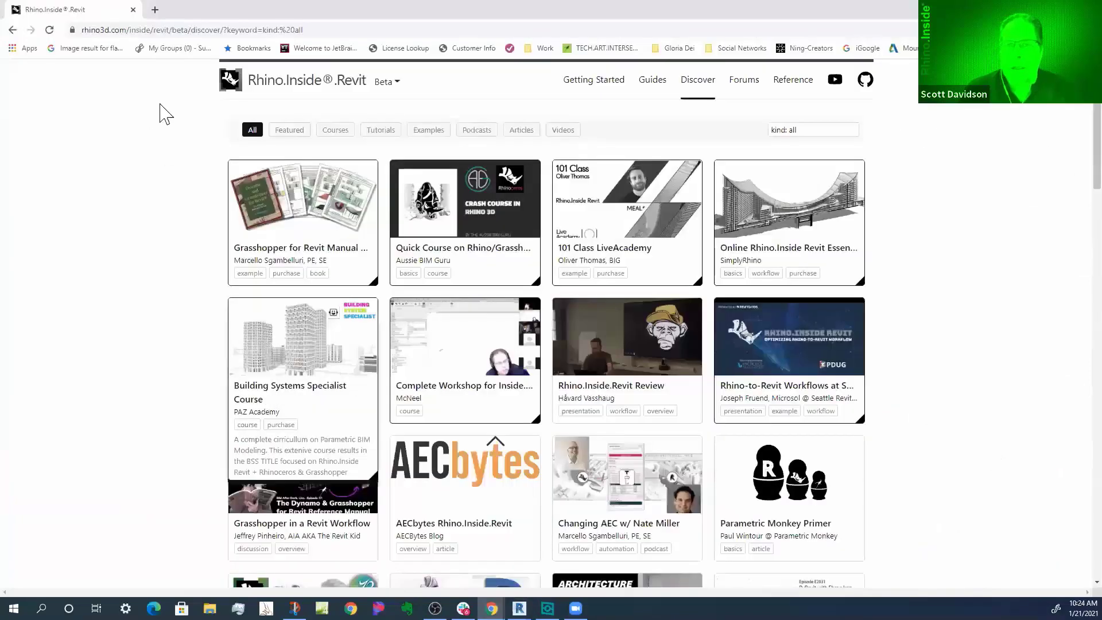
pyautogui.click(274, 87)
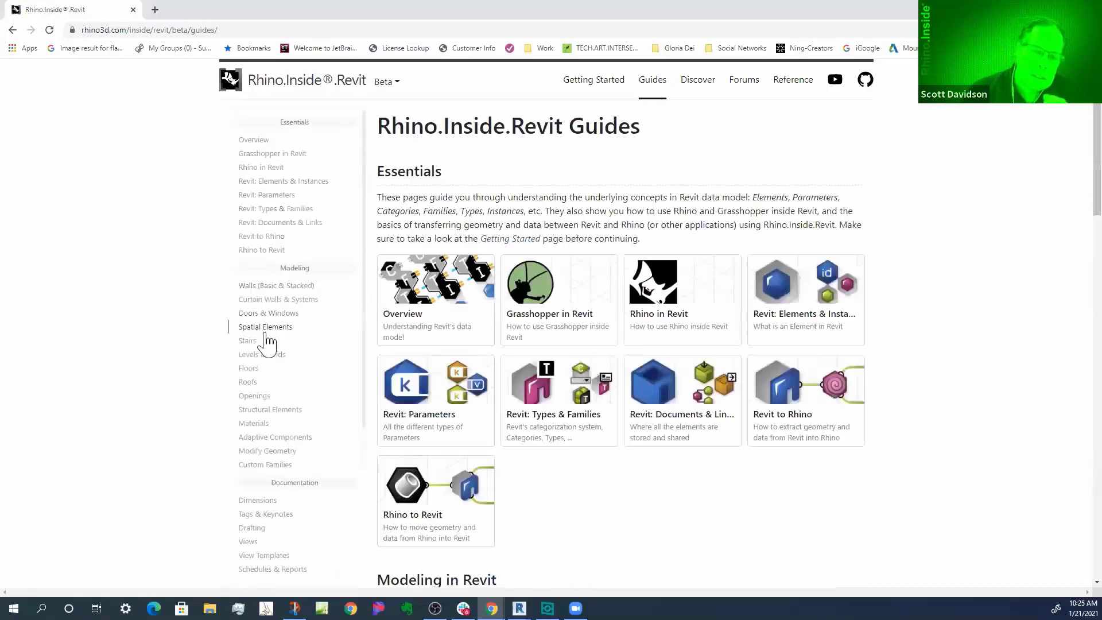
pyautogui.click(267, 287)
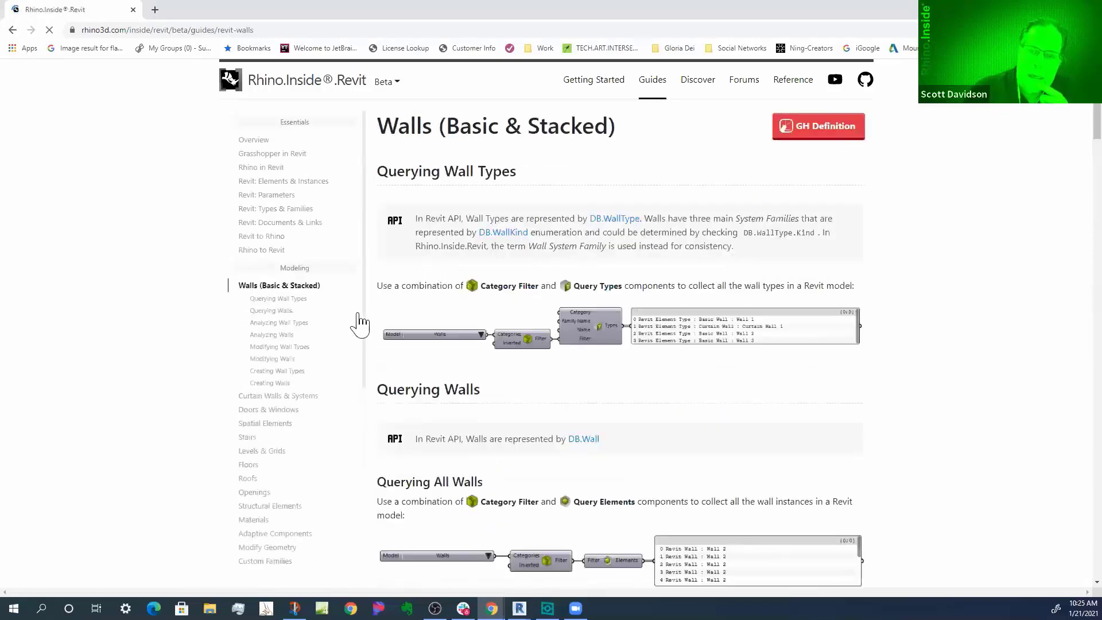
pyautogui.scroll(-7, 474, 368)
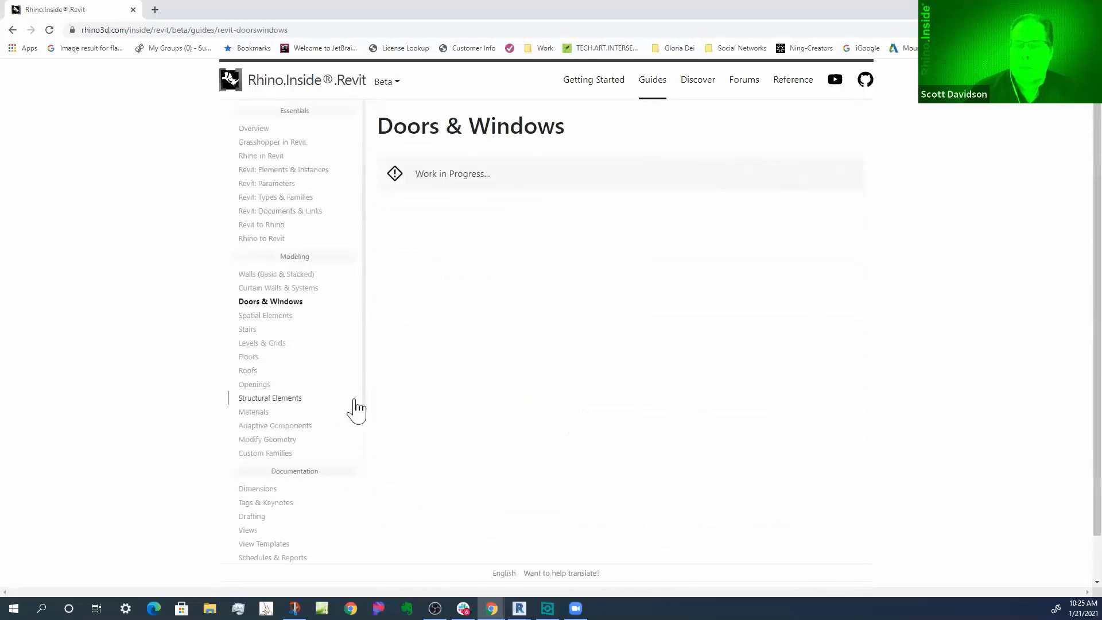
pyautogui.click(266, 427)
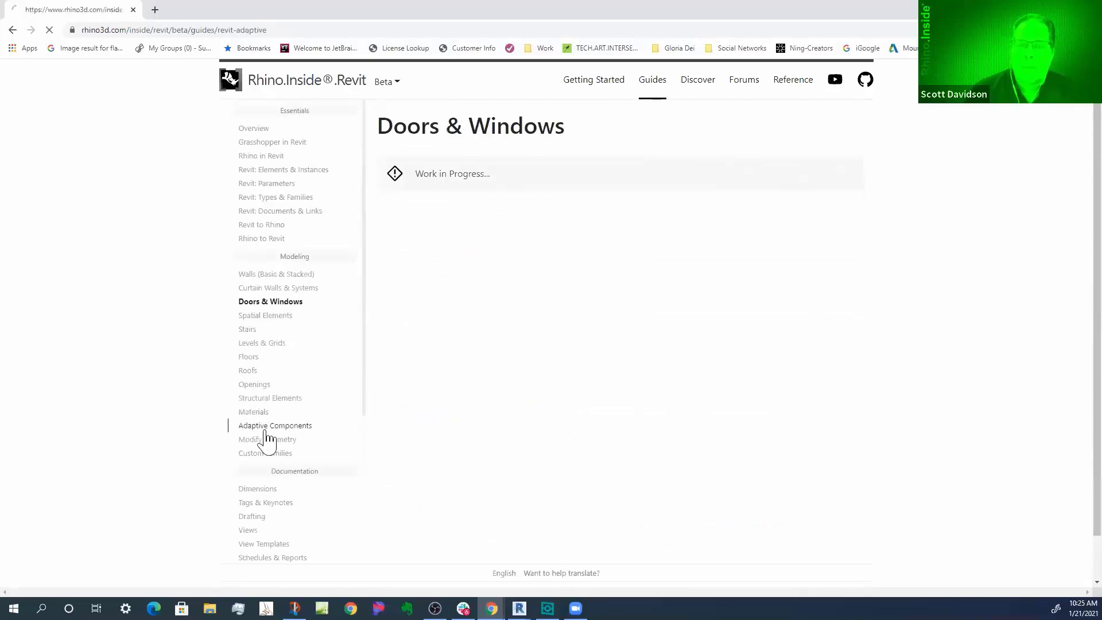
# - Review the Spatial Elements guide, including its sections on querying separation lines and area schemes
pyautogui.click(263, 317)
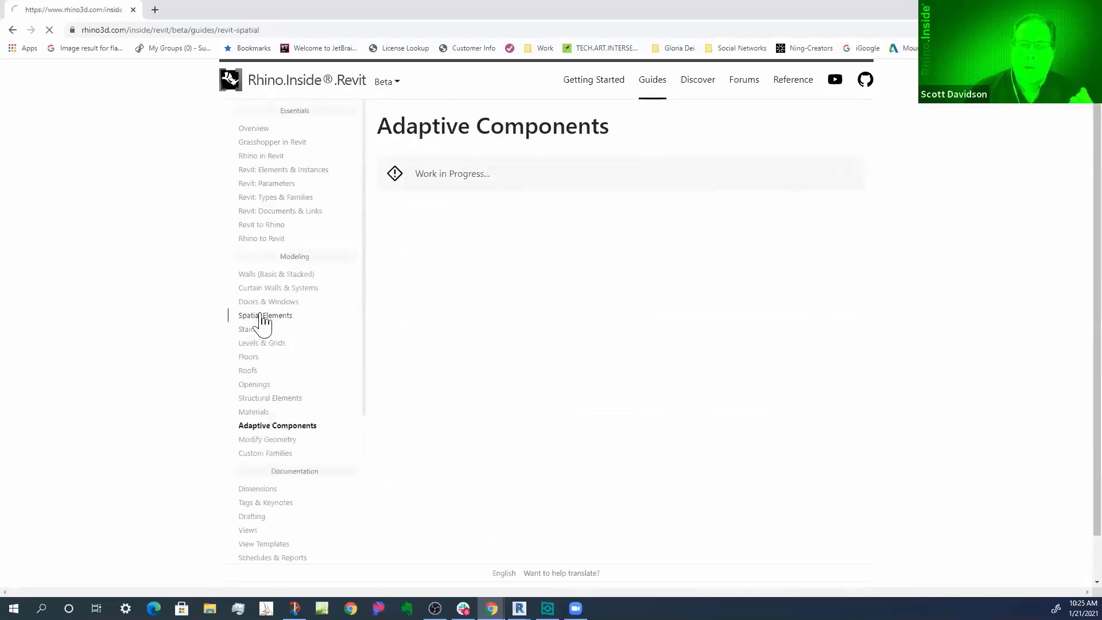
pyautogui.scroll(-1, 448, 321)
pyautogui.scroll(-7, 448, 321)
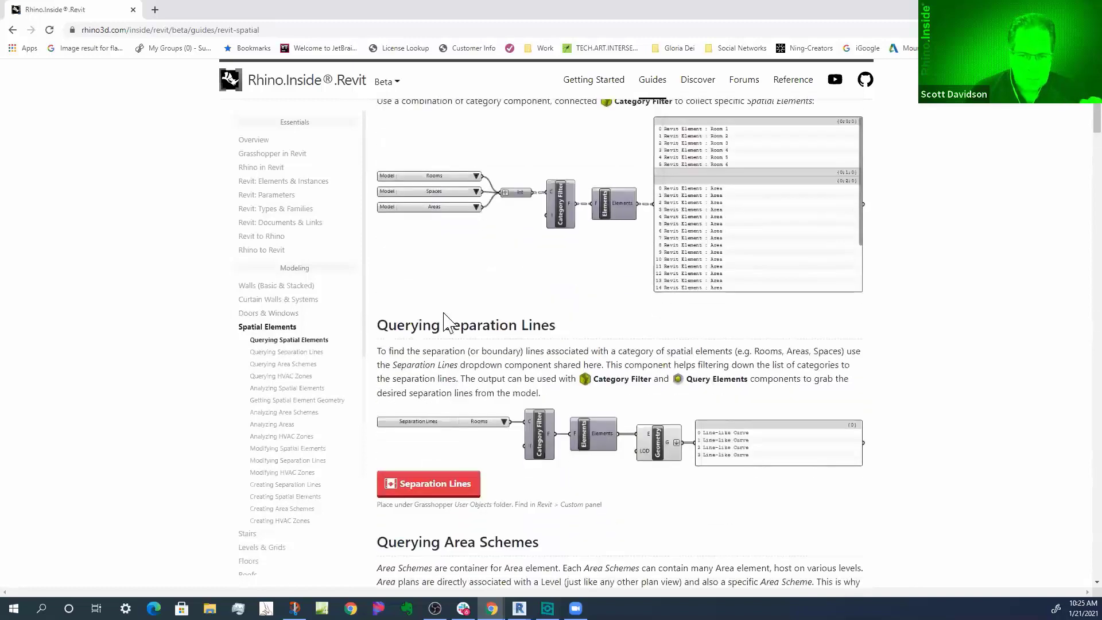
pyautogui.scroll(-2, 449, 320)
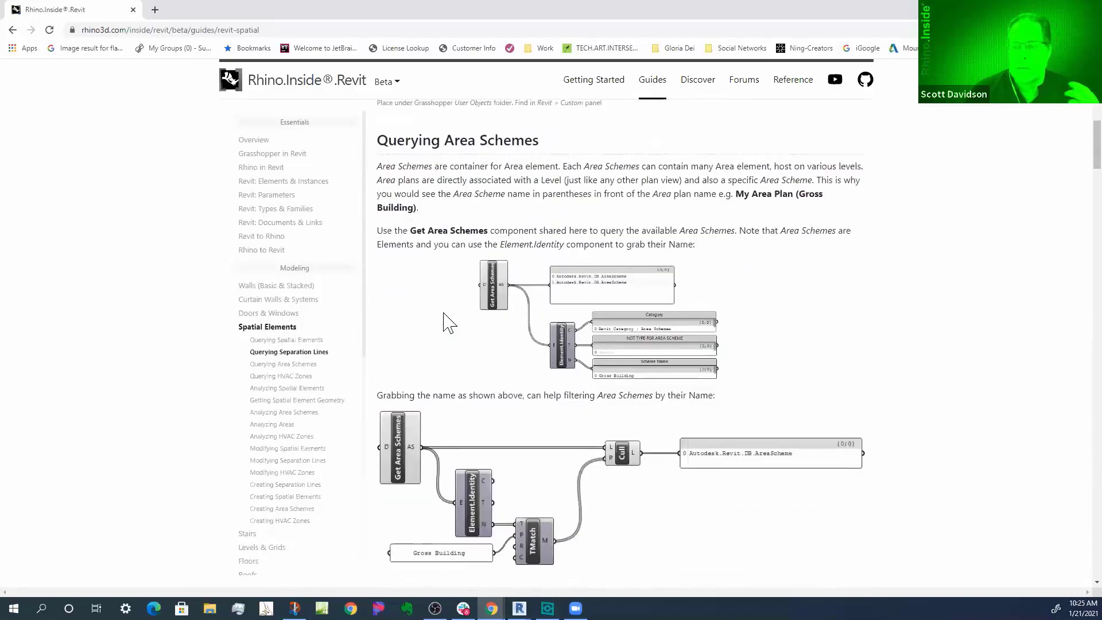
pyautogui.scroll(9, 450, 319)
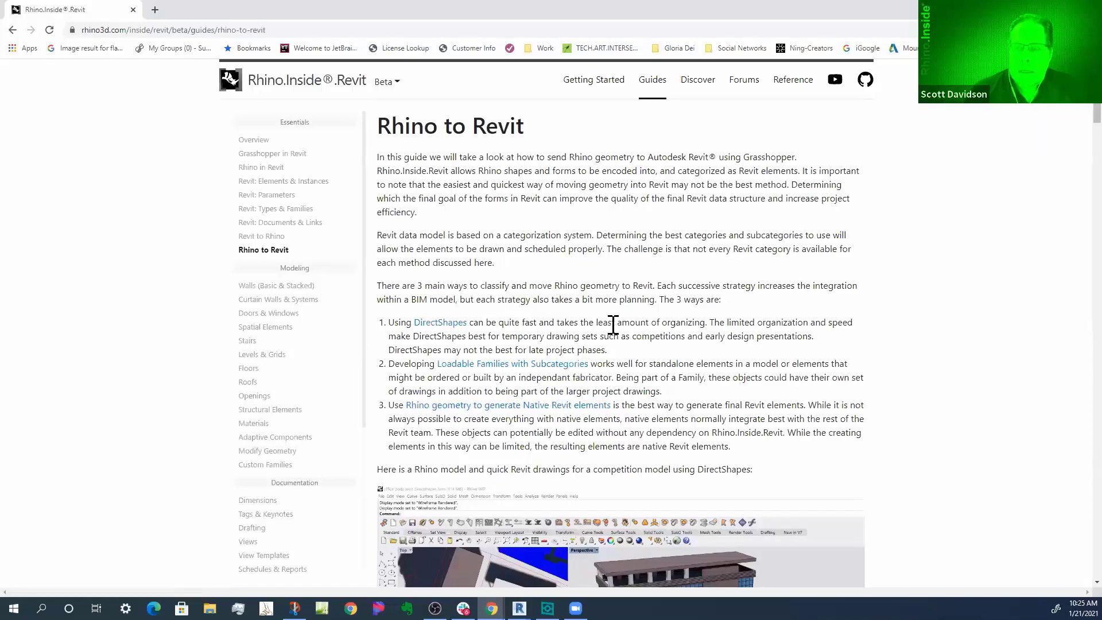
# - Read through the Rhino to Revit guide, covering DirectShapes and mapping Rhino layers to Revit subcategories
pyautogui.scroll(-7, 660, 317)
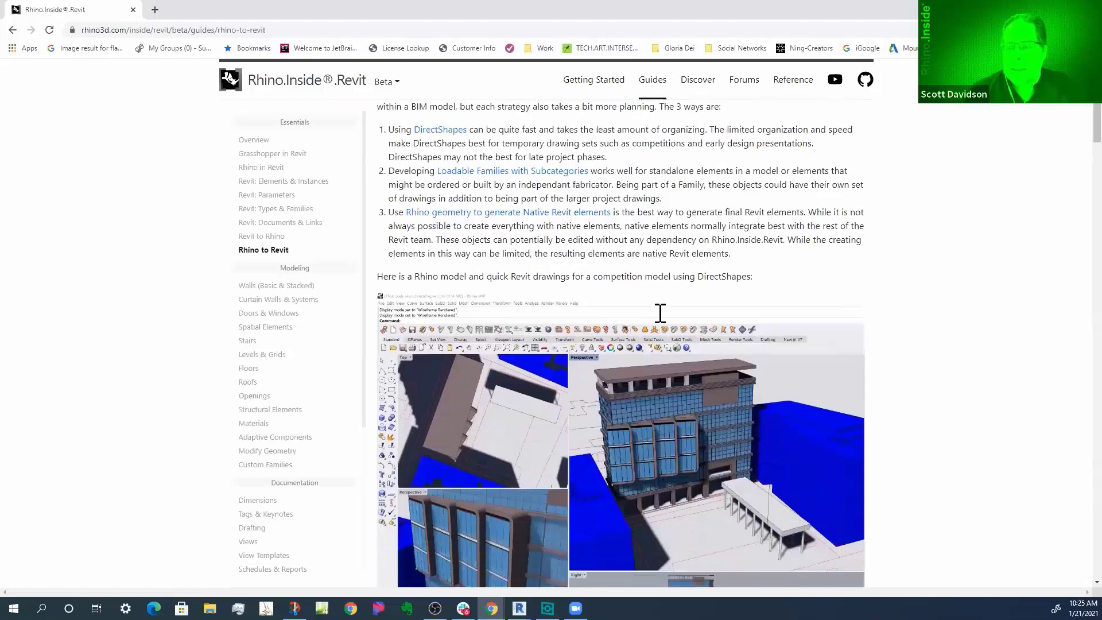
pyautogui.scroll(-14, 660, 317)
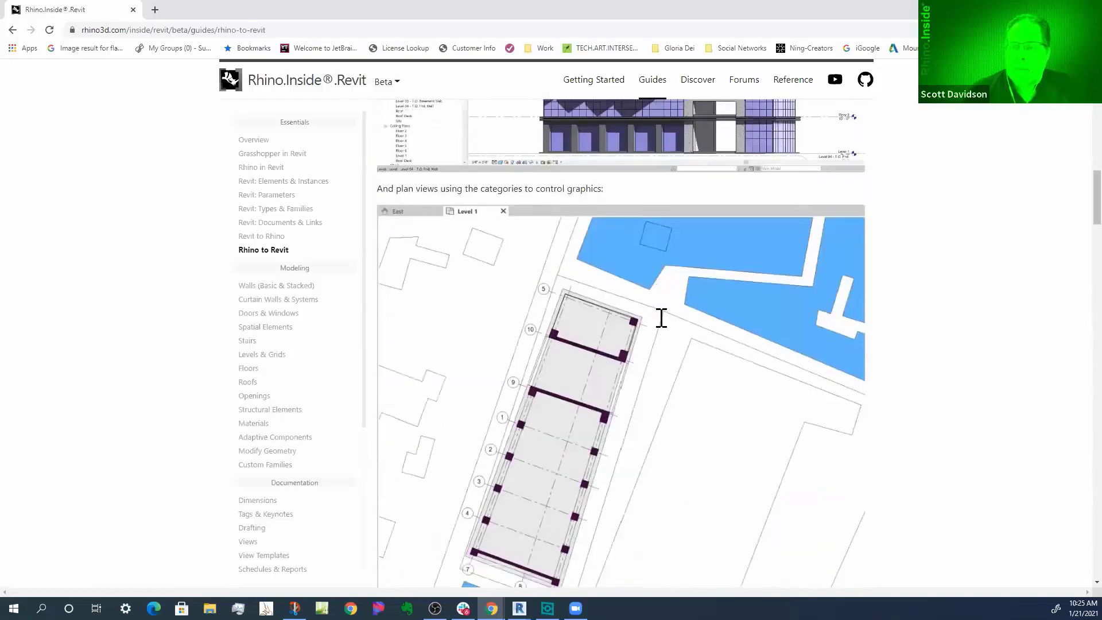
pyautogui.scroll(-16, 662, 317)
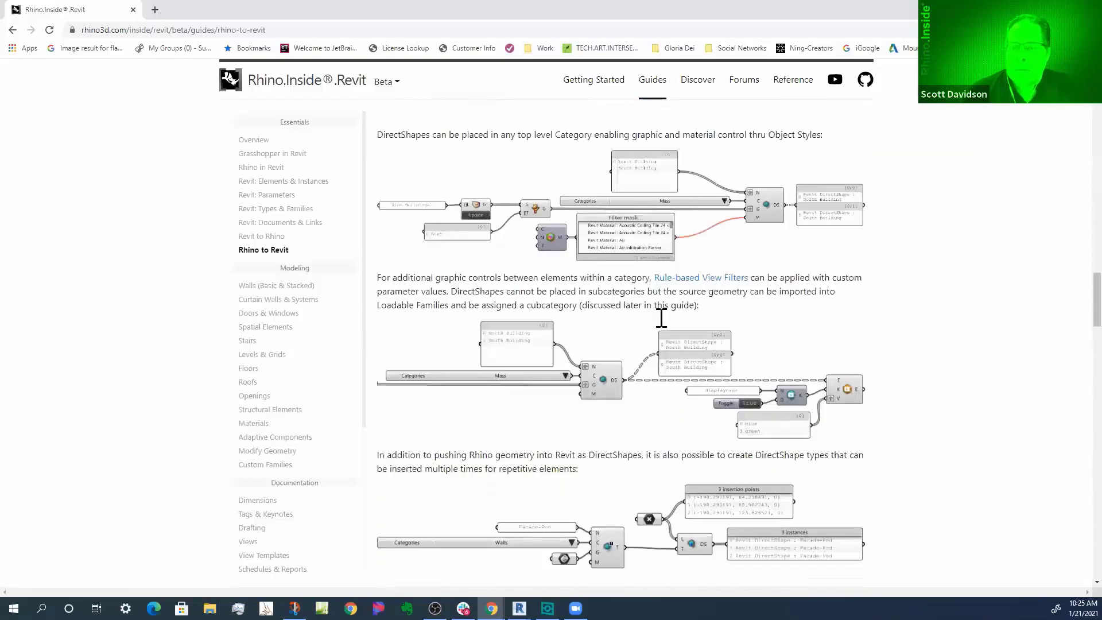
pyautogui.scroll(-15, 661, 318)
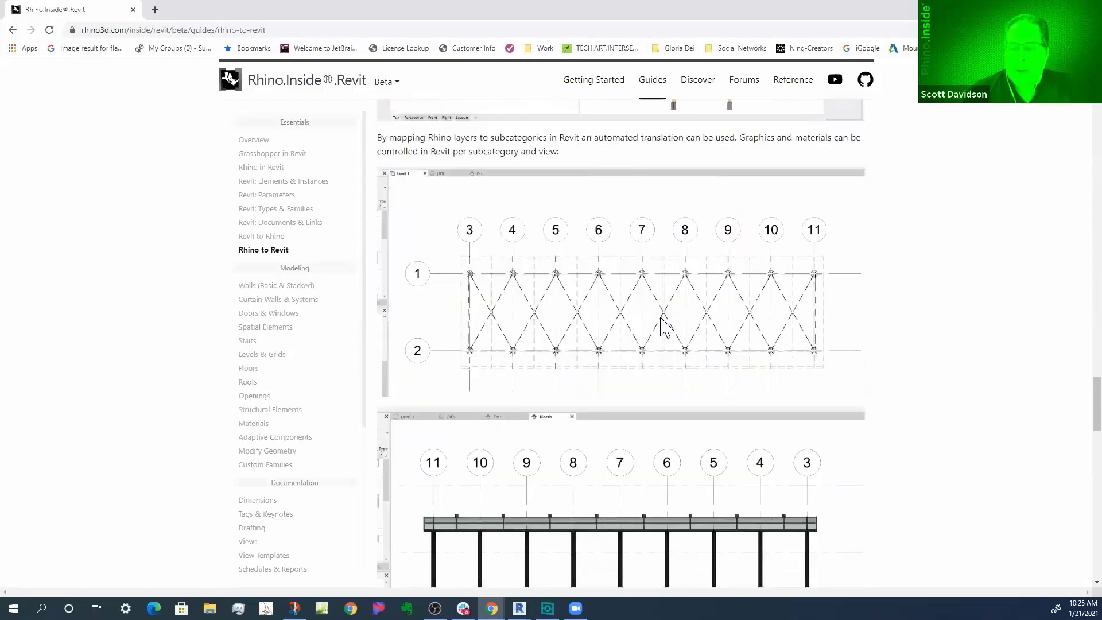
# - Review the Rhino to Revit guide's sections on assigning subcategories, editing Object Styles and creating DirectShapes, and return to the start of the page
pyautogui.scroll(-12, 661, 324)
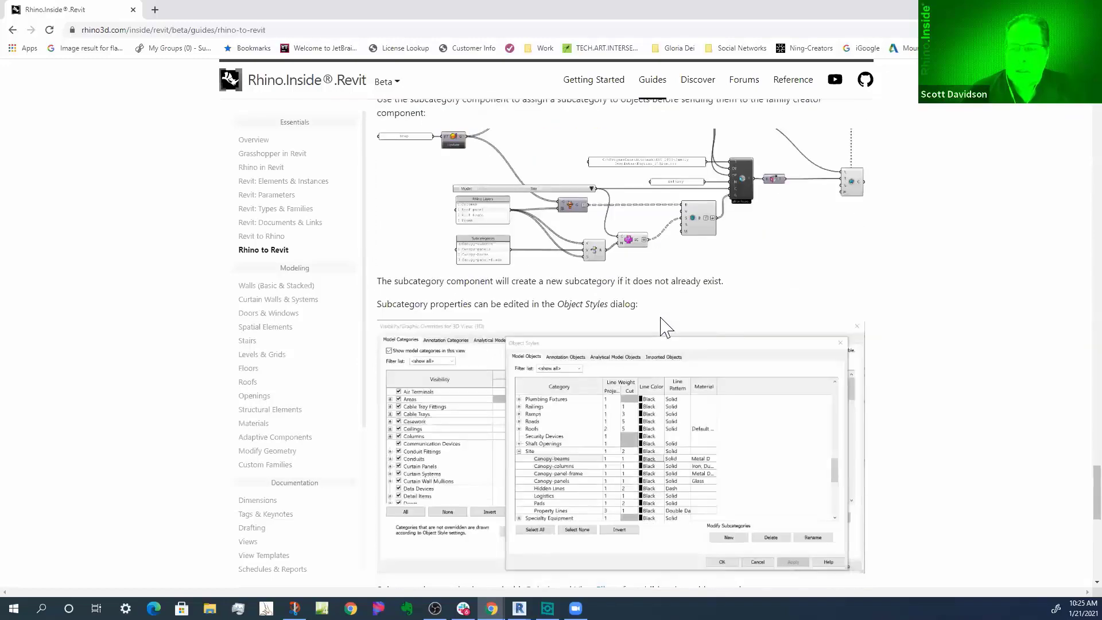
pyautogui.scroll(9, 661, 324)
pyautogui.scroll(20, 661, 327)
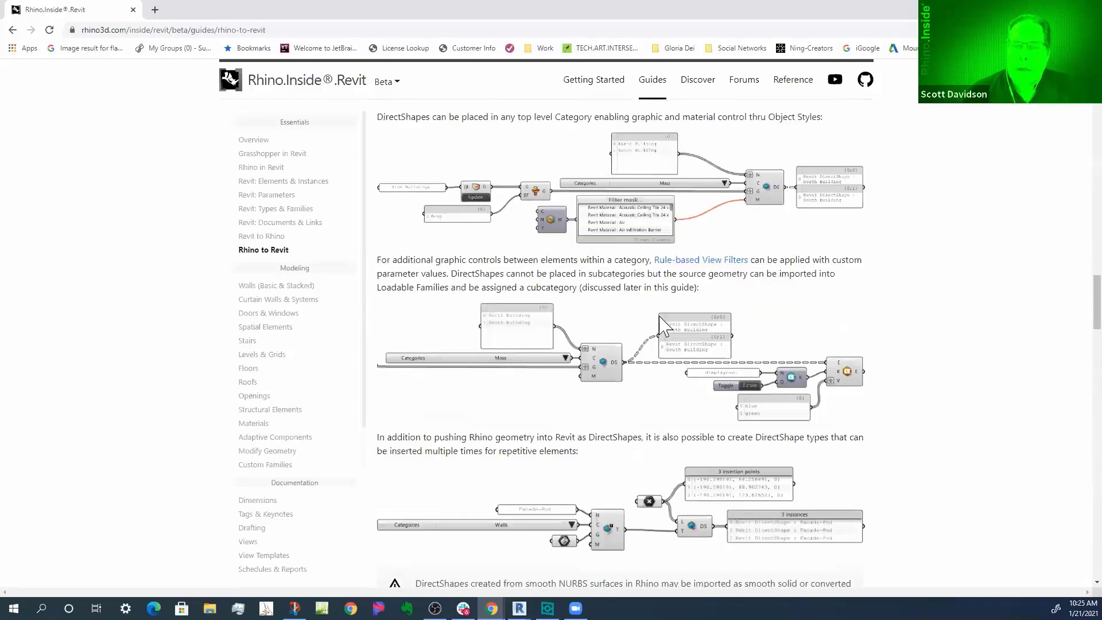
pyautogui.scroll(20, 661, 320)
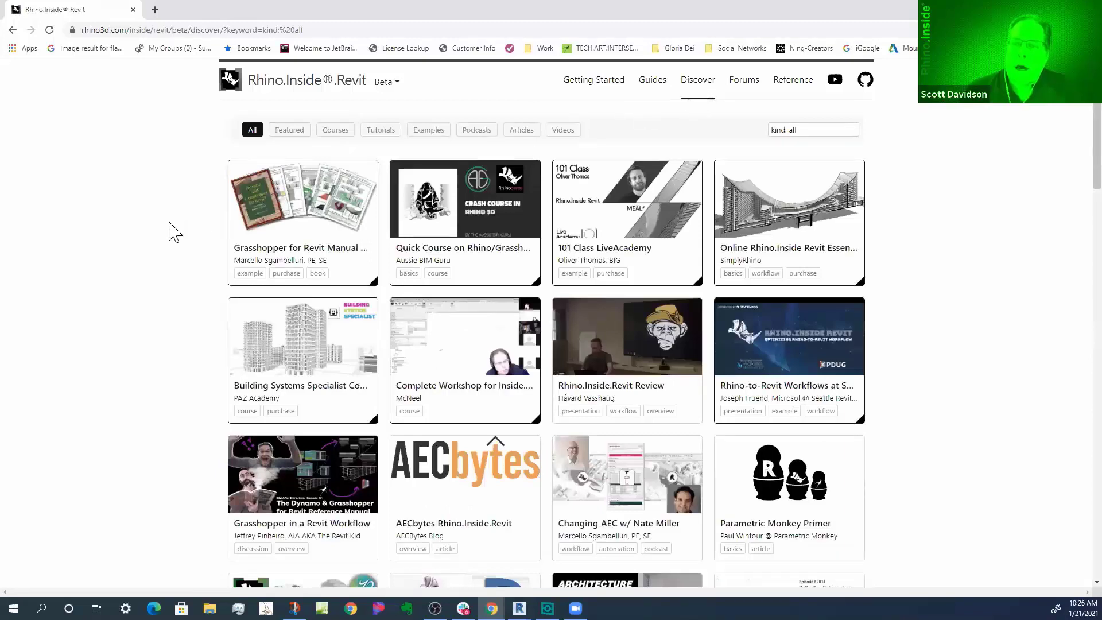
# - Browse the full Discover collection of courses, tutorials, podcasts and articles, and view the summary of the Quick Course on Rhino/Grasshopper
pyautogui.scroll(-6, 176, 233)
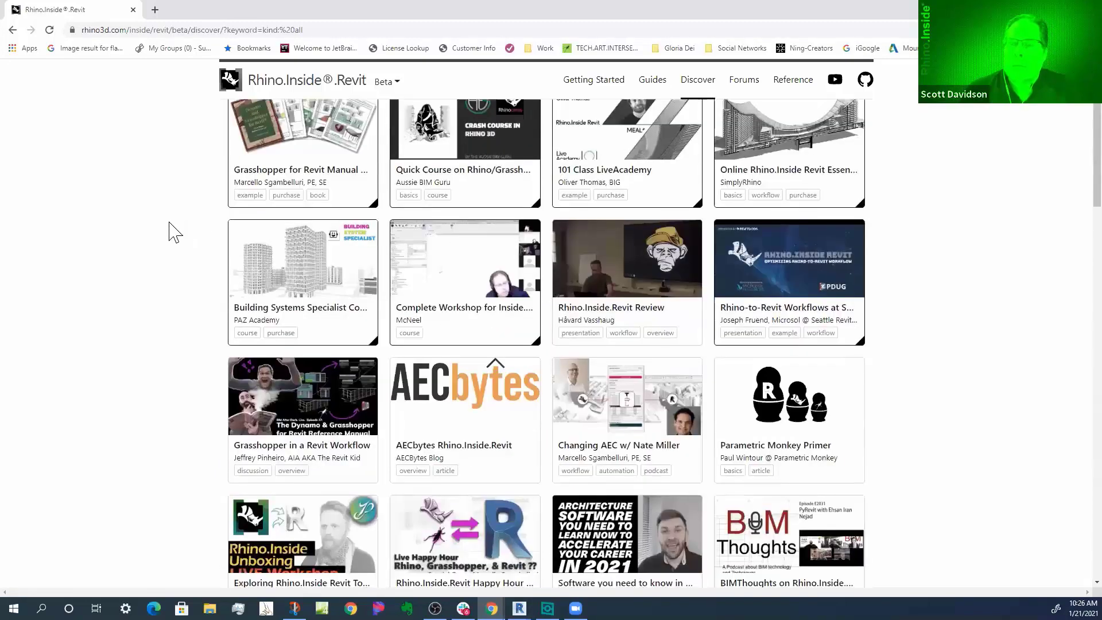
pyautogui.scroll(-8, 176, 233)
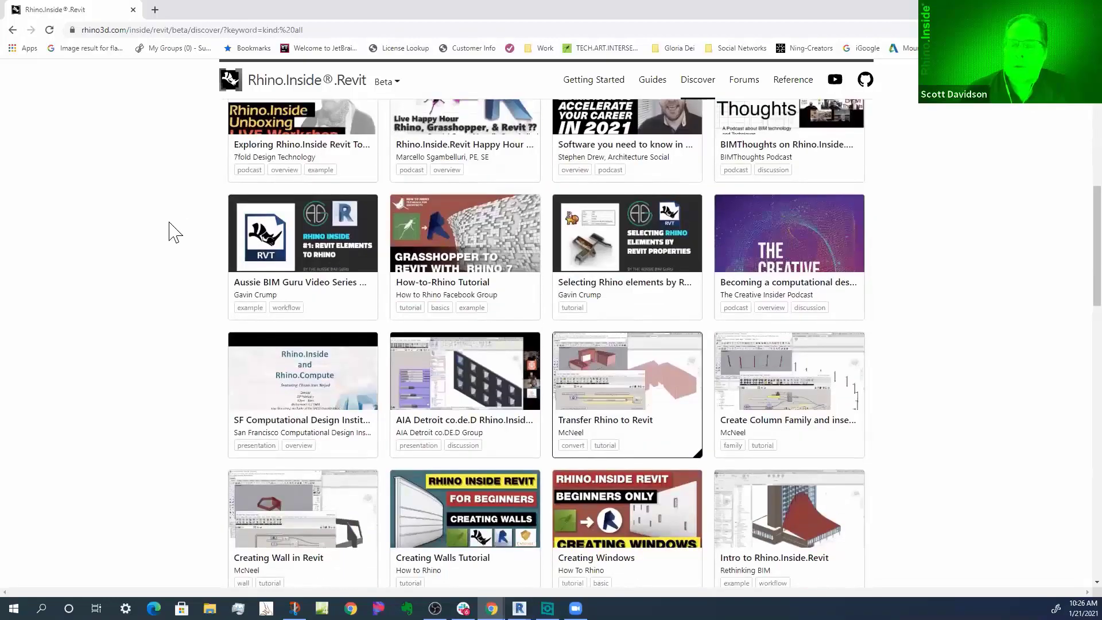
pyautogui.scroll(10, 175, 233)
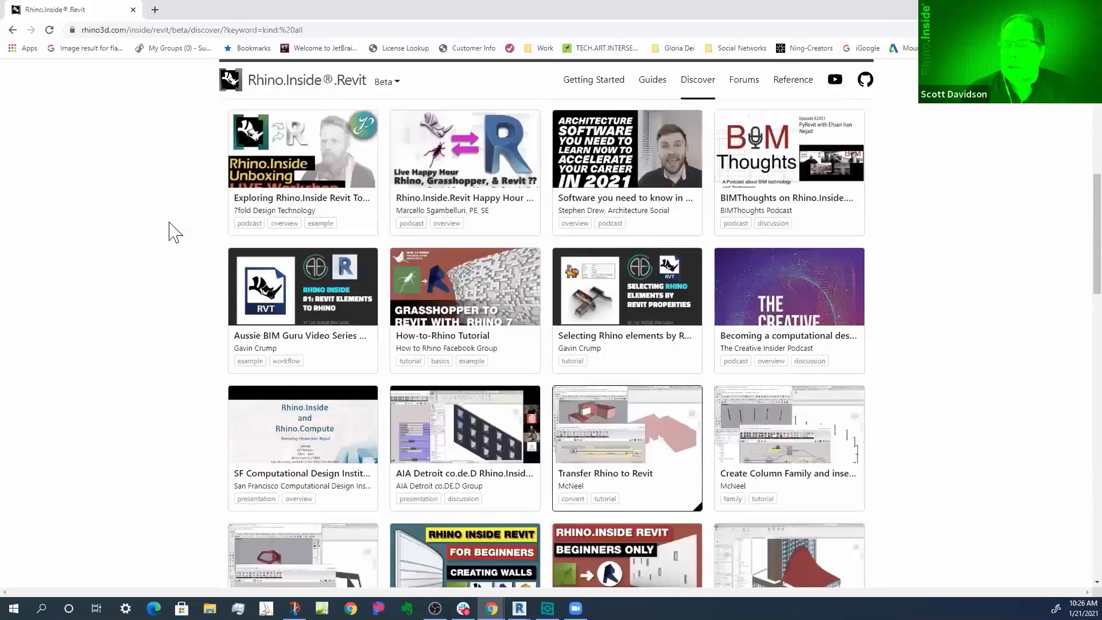
pyautogui.scroll(4, 175, 232)
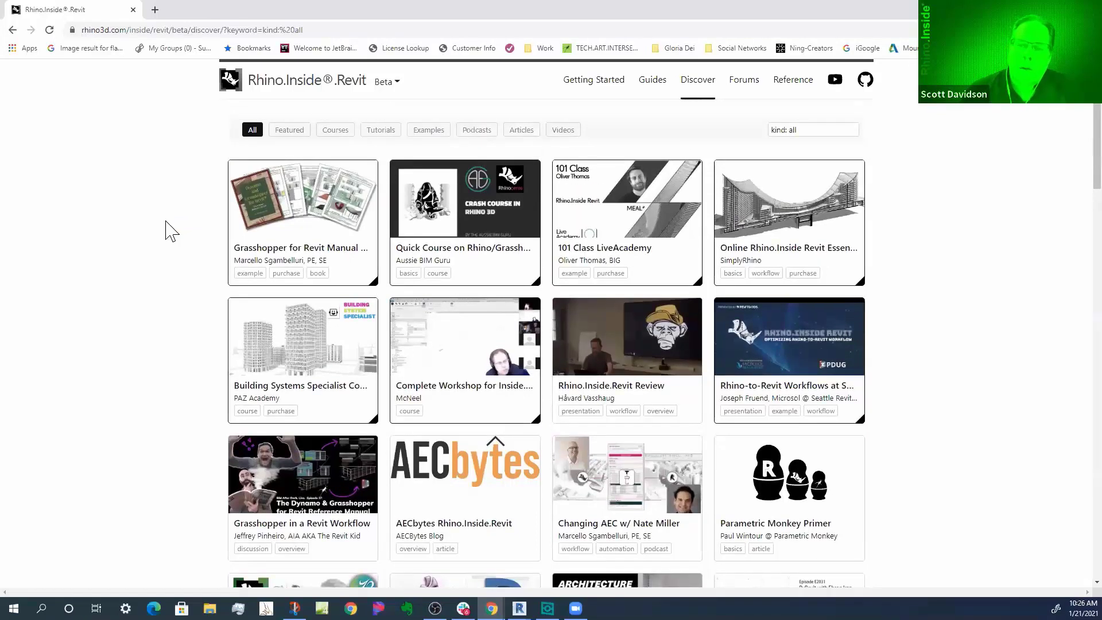
pyautogui.scroll(-3, 171, 231)
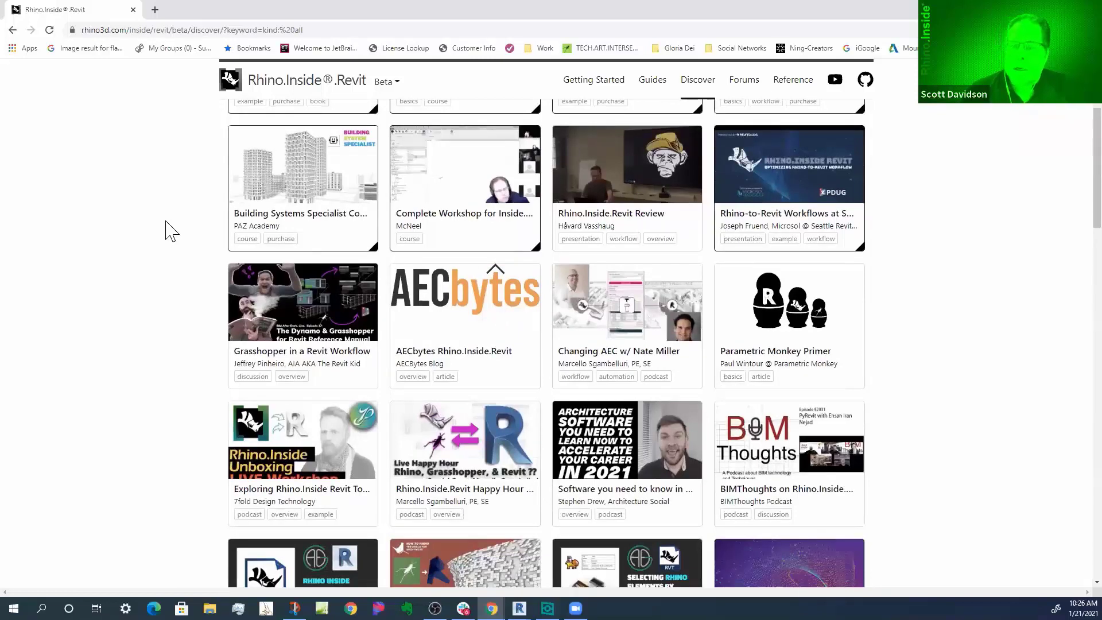
pyautogui.scroll(-5, 171, 231)
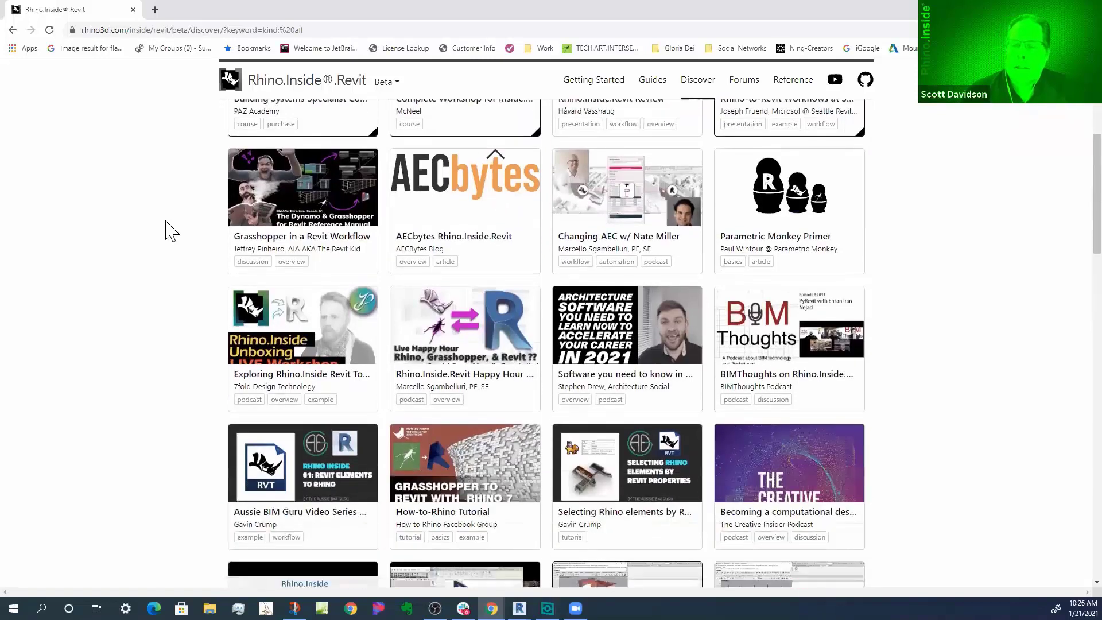
pyautogui.scroll(-7, 171, 231)
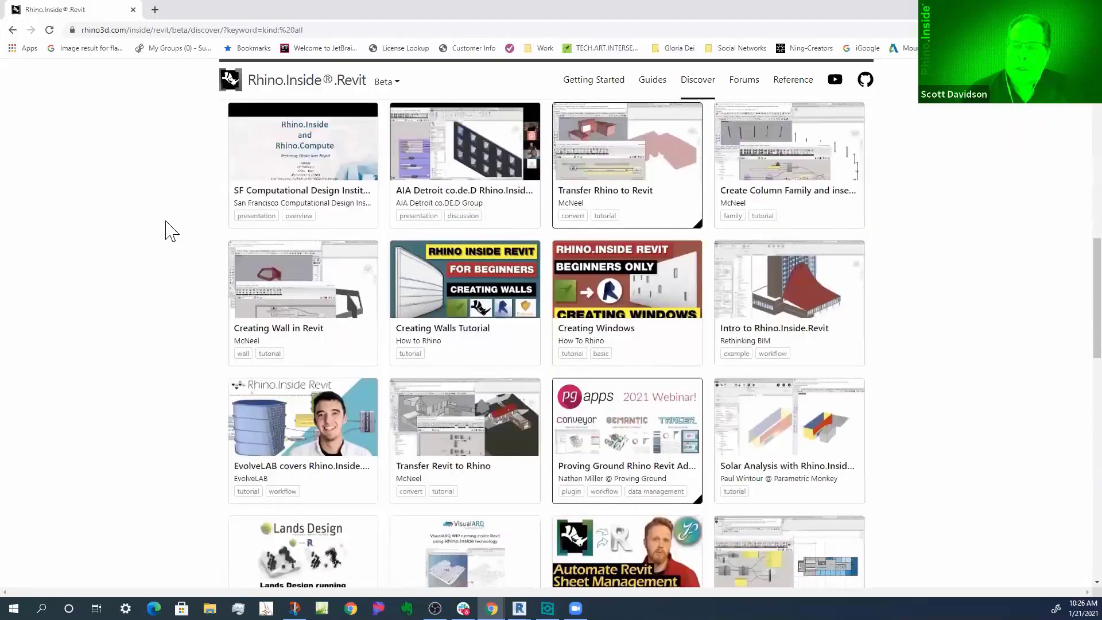
pyautogui.scroll(15, 171, 231)
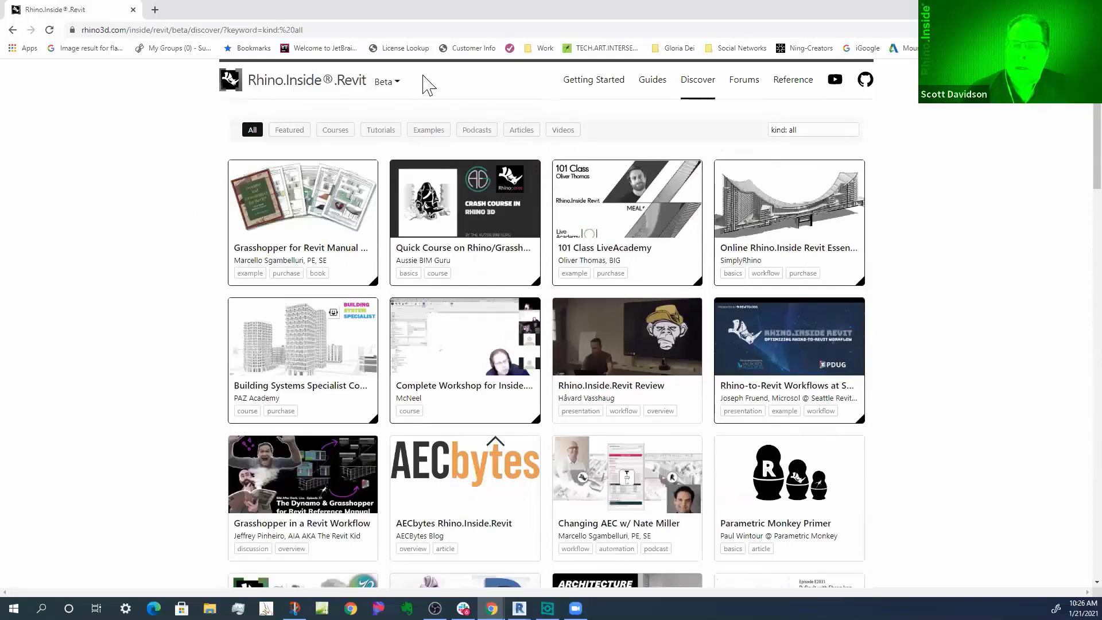
pyautogui.moveTo(298, 217)
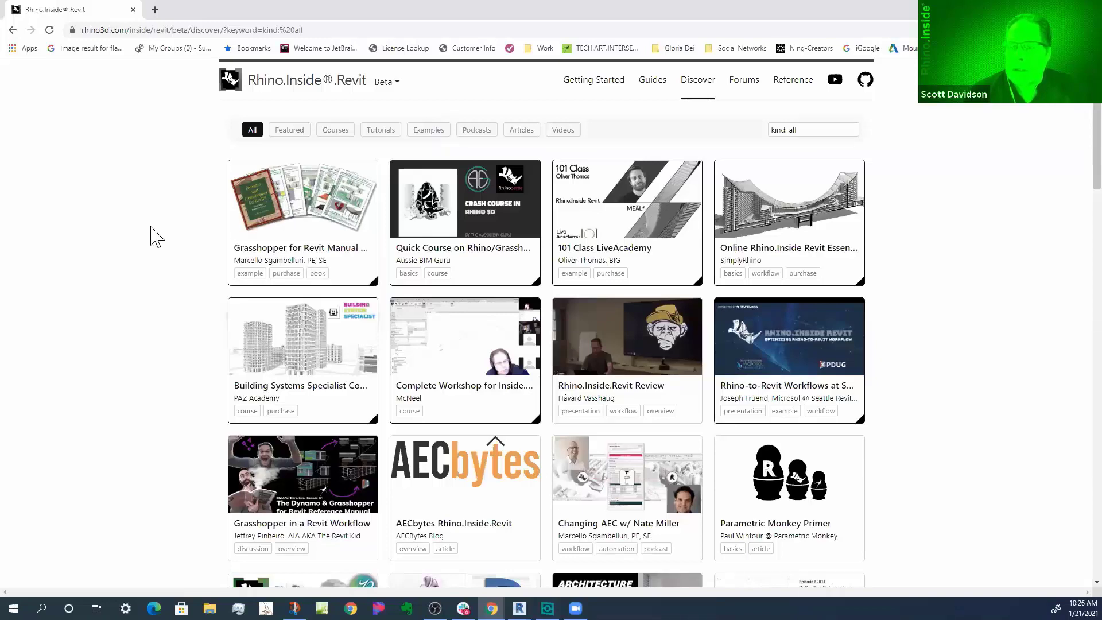
pyautogui.scroll(-2, 156, 236)
pyautogui.scroll(2, 156, 237)
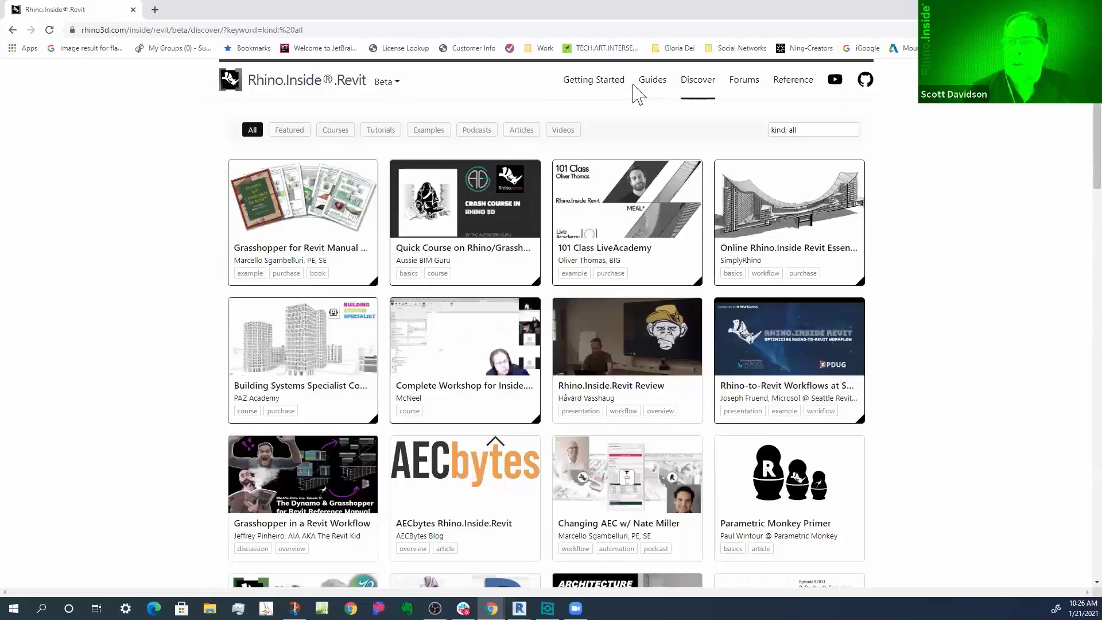
pyautogui.moveTo(491, 264)
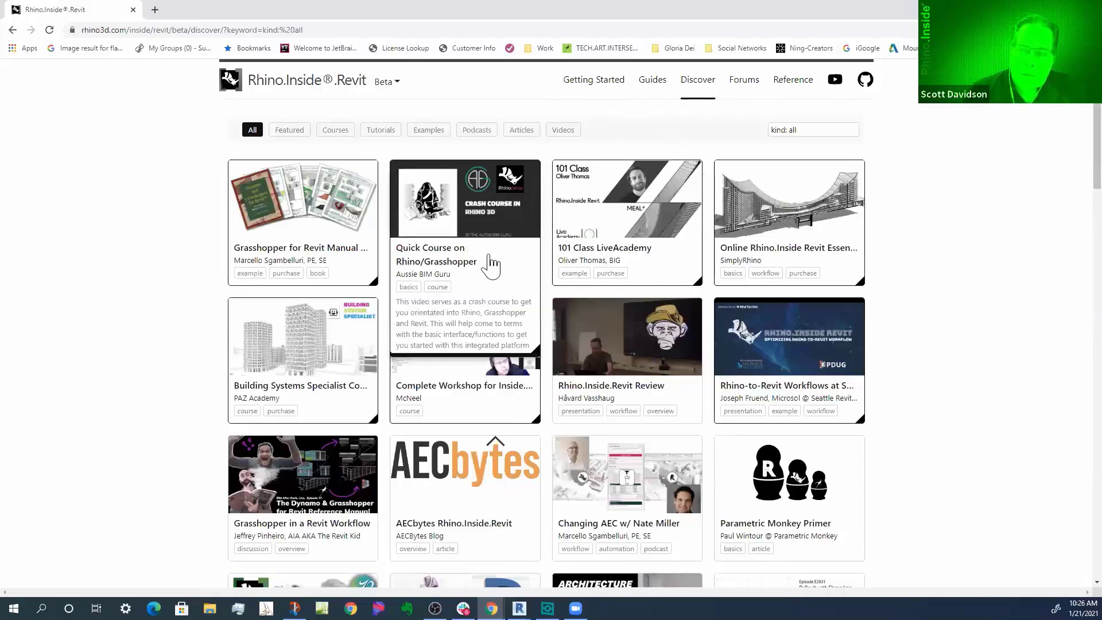